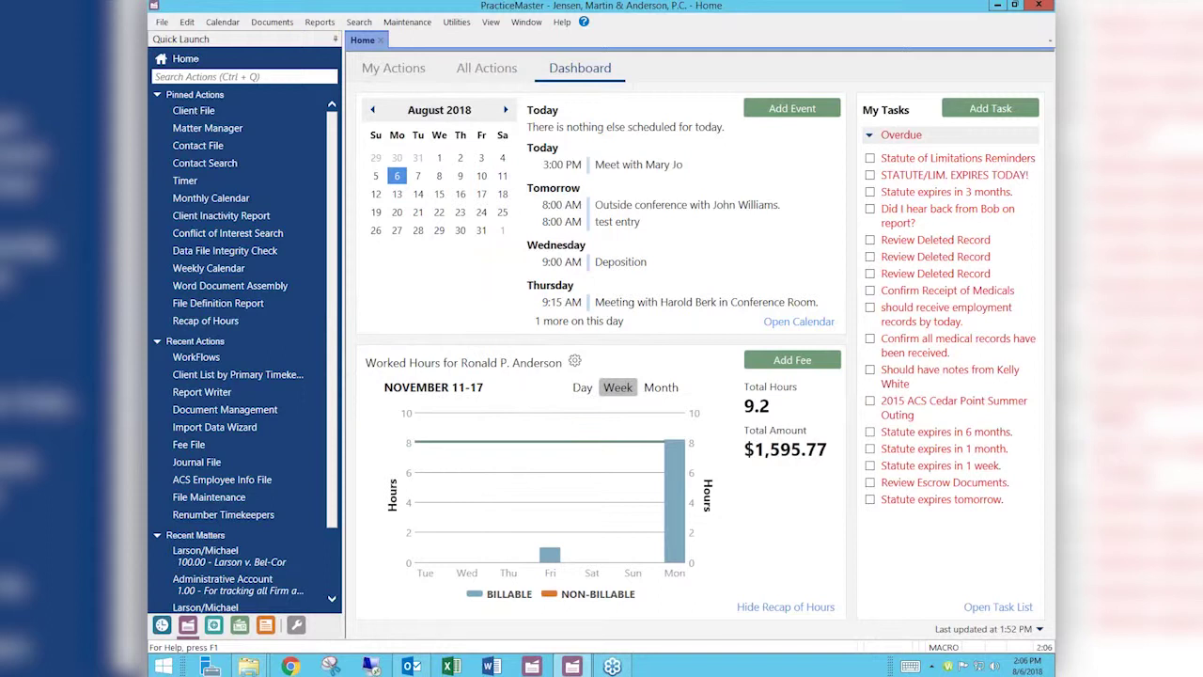
Review the navigation and interface options in the Theme Settings and accept them.
mouse_move(917, 177)
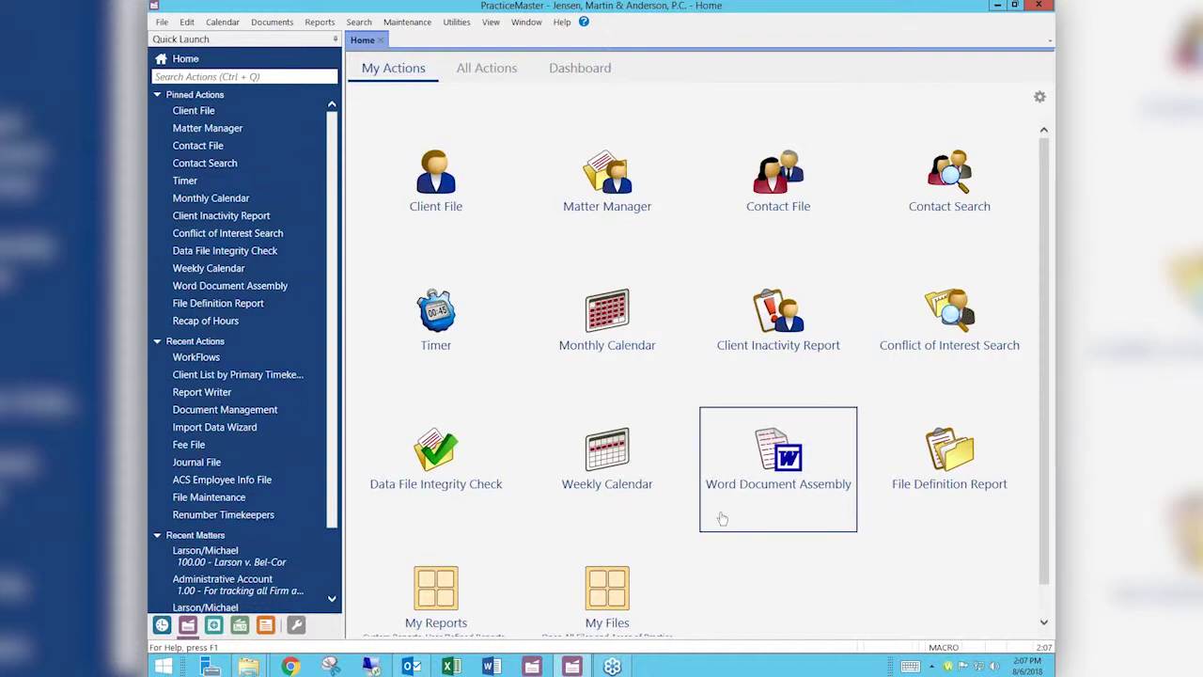
click(491, 28)
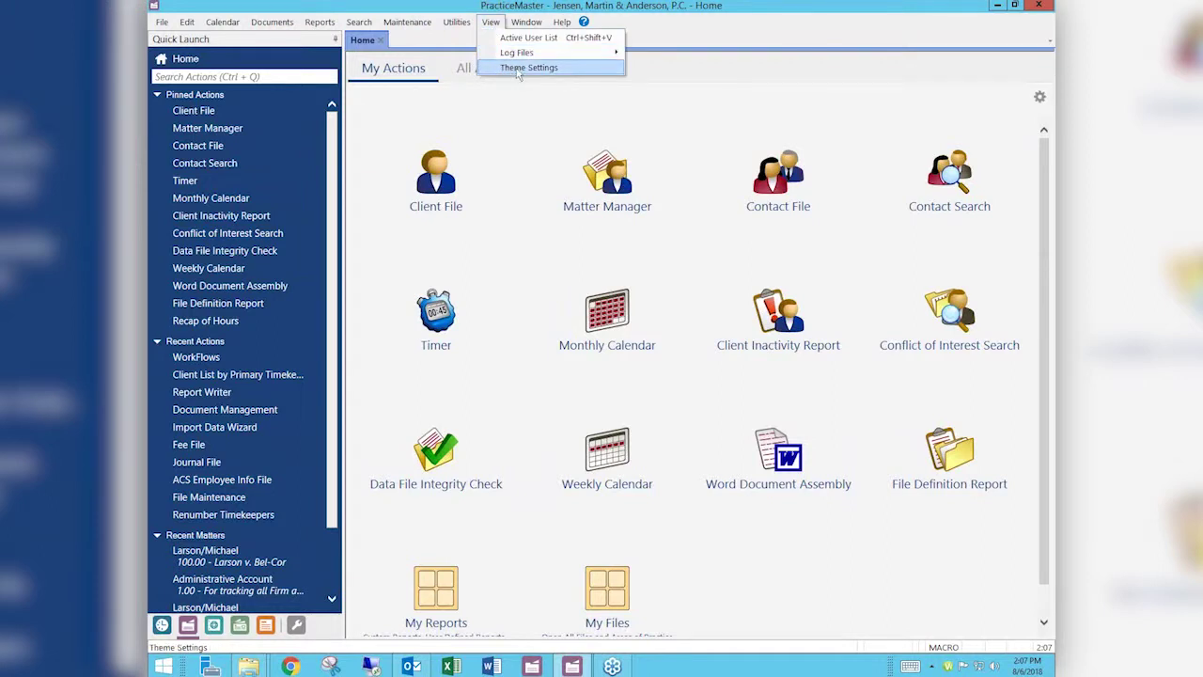
click(518, 68)
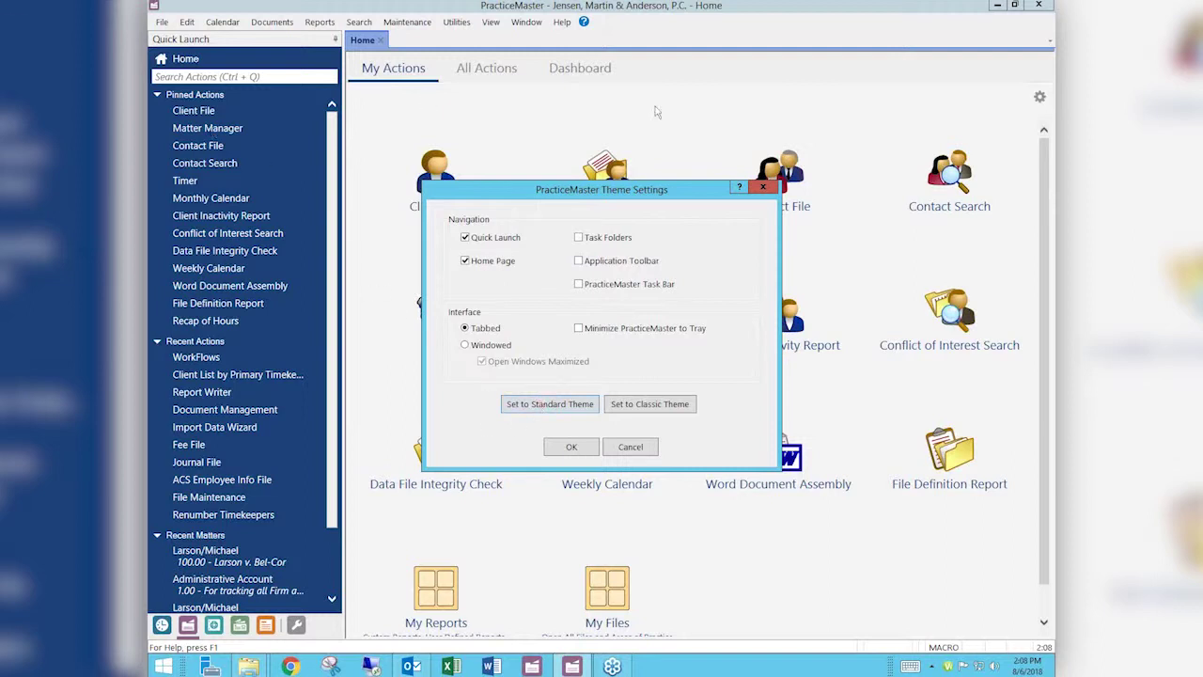
click(570, 447)
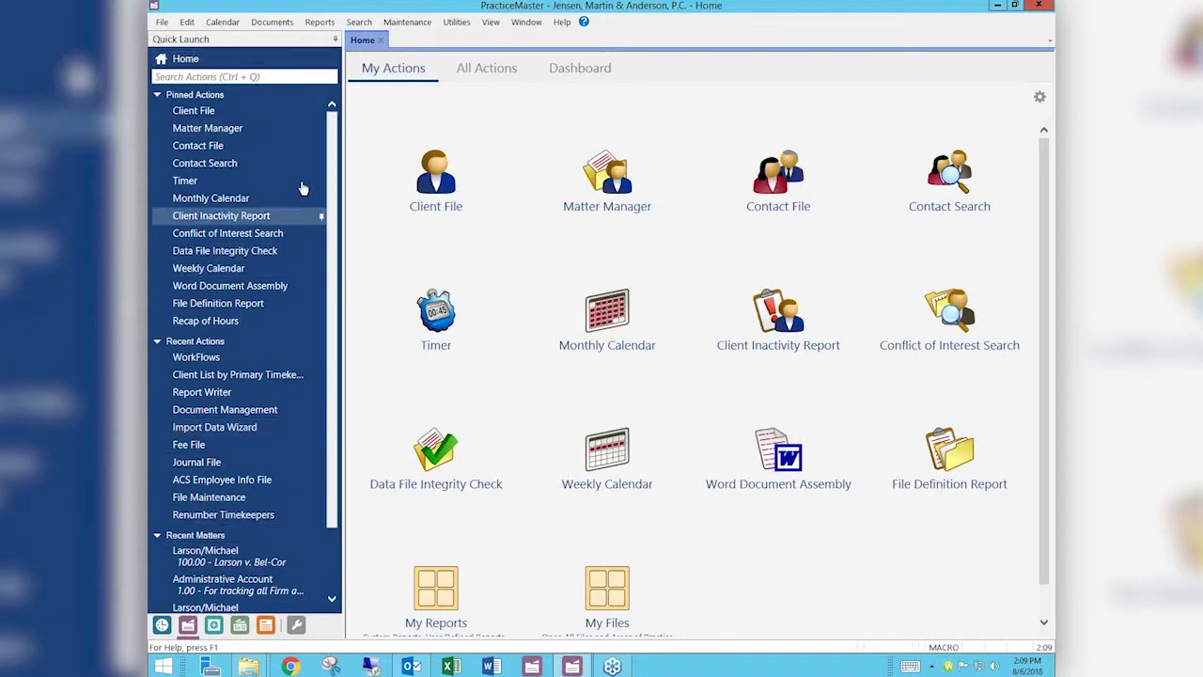
Set the Quick Launch pane to auto-hide, then pin it open again and widen it slightly.
click(335, 41)
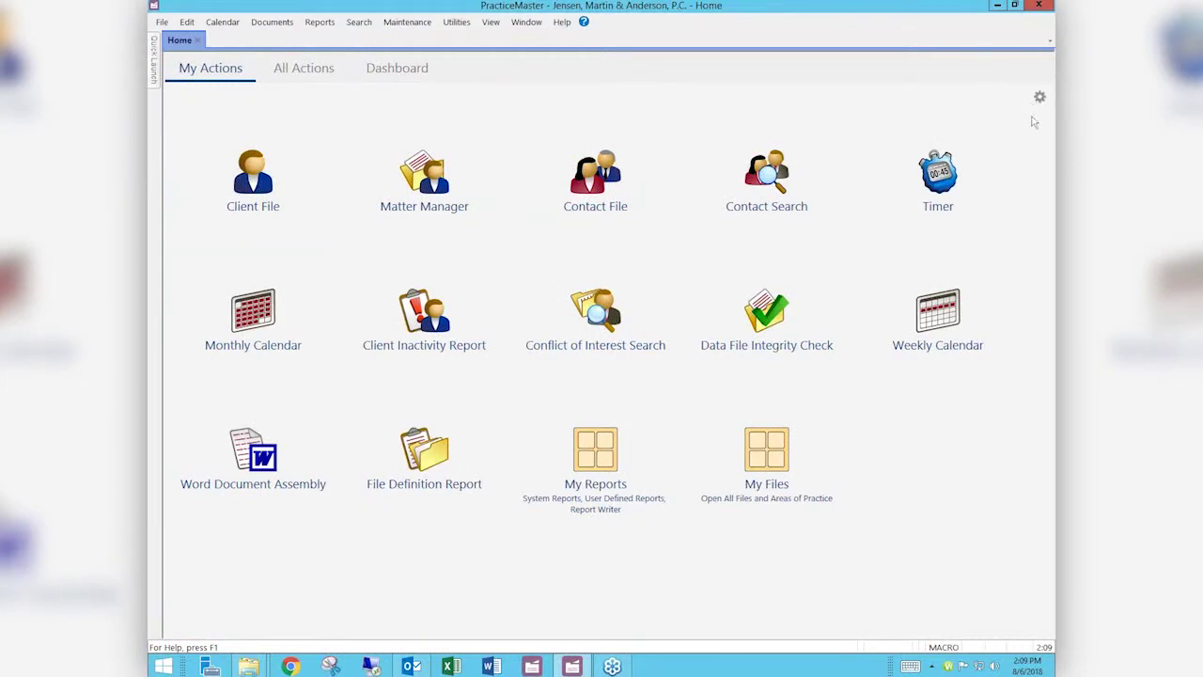
click(154, 58)
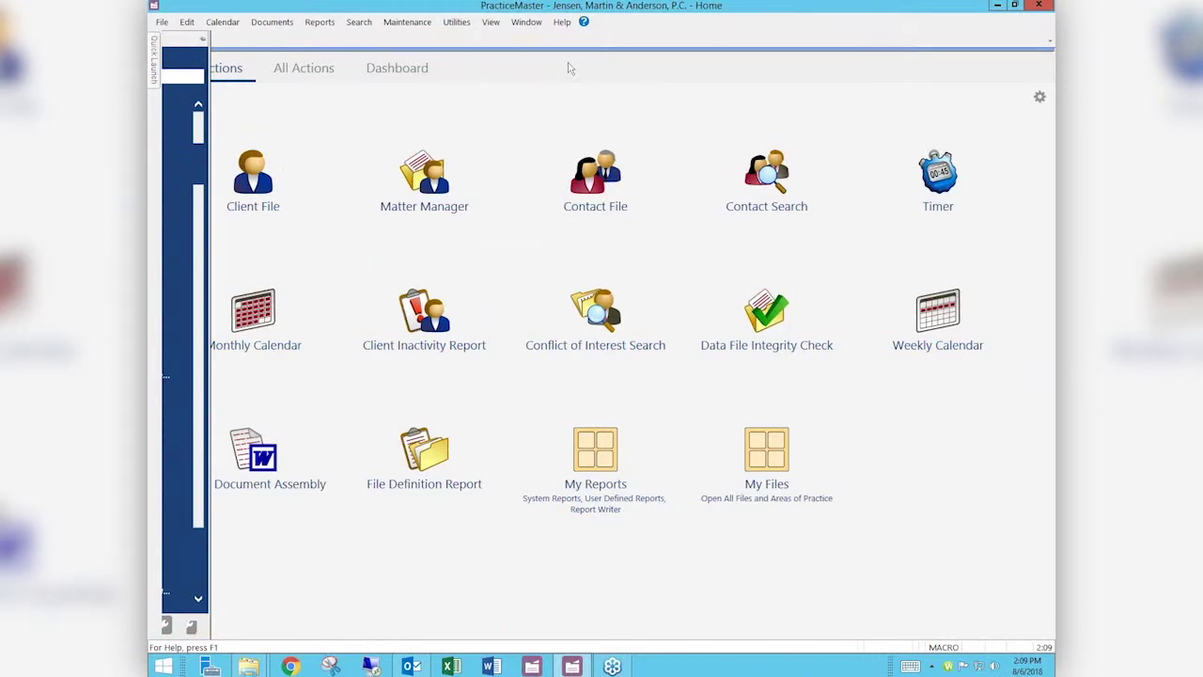
mouse_move(156, 54)
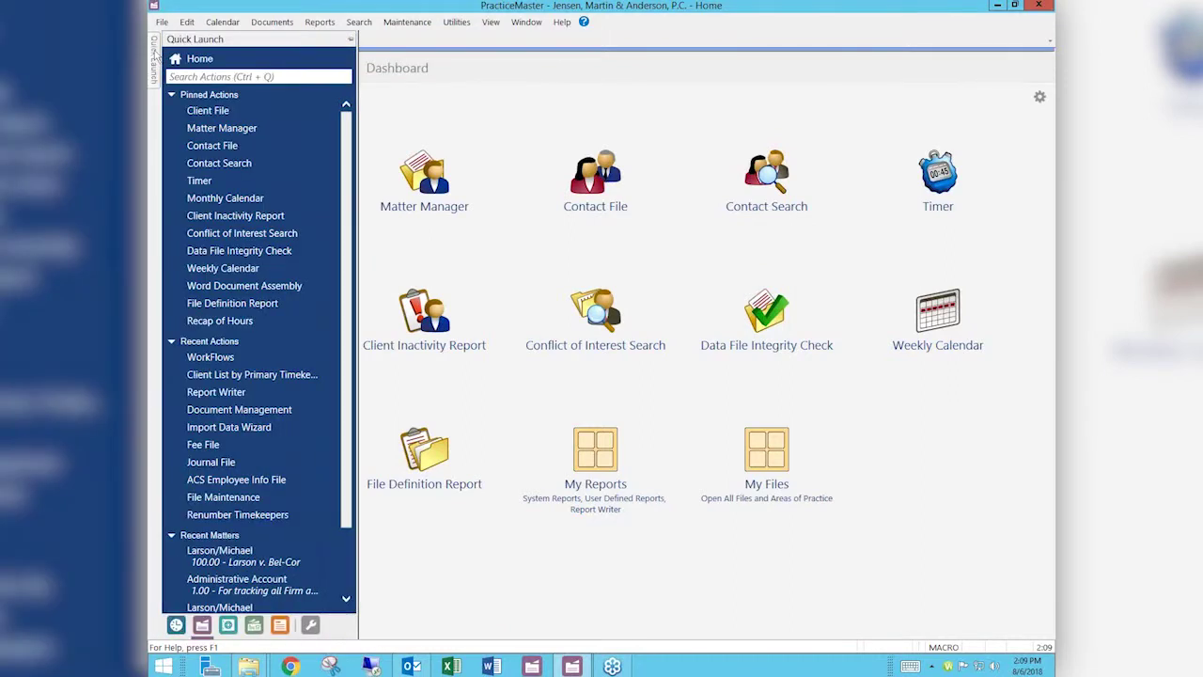
click(351, 40)
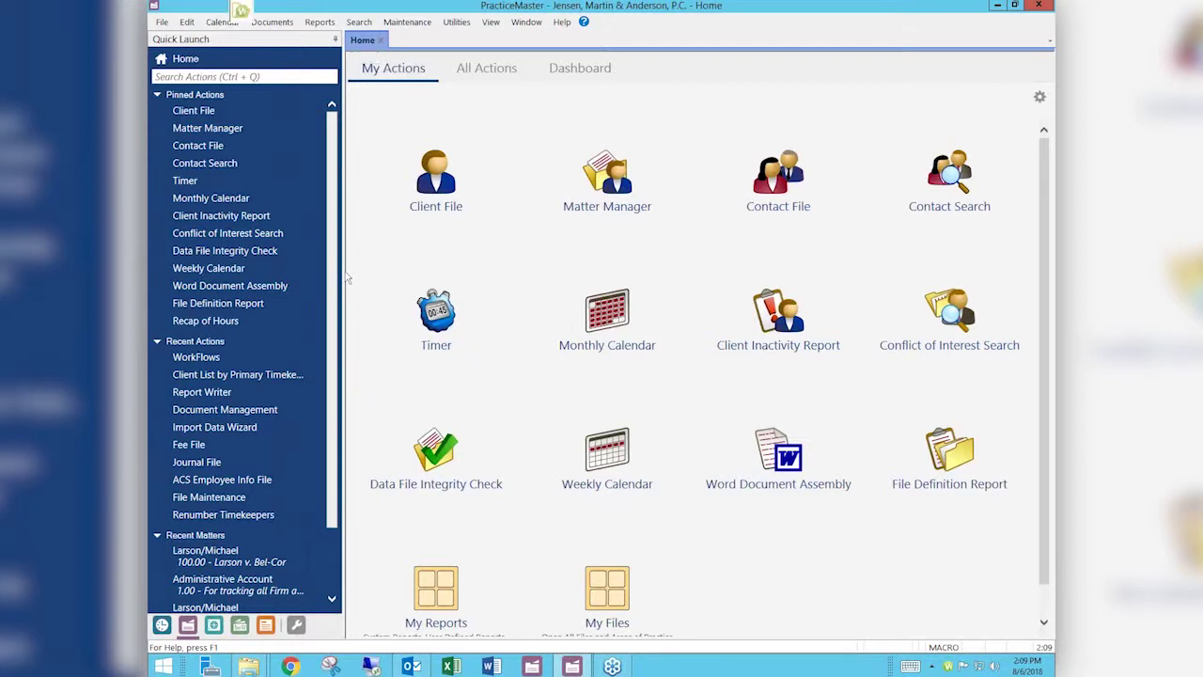
mouse_move(346, 274)
mouse_down()
mouse_move(382, 294)
mouse_move(353, 293)
mouse_up()
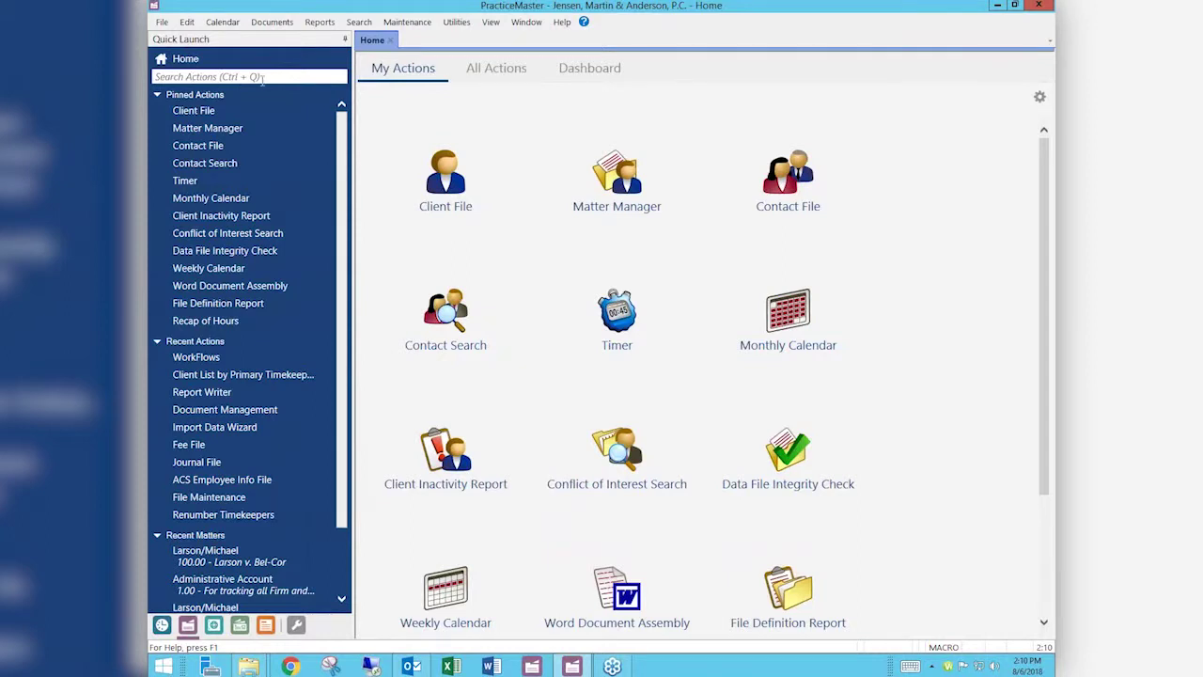
Search the Quick Launch actions for "matt" to open Matter Manager, and open the Client File.
click(421, 21)
click(455, 23)
click(249, 75)
text(matt)
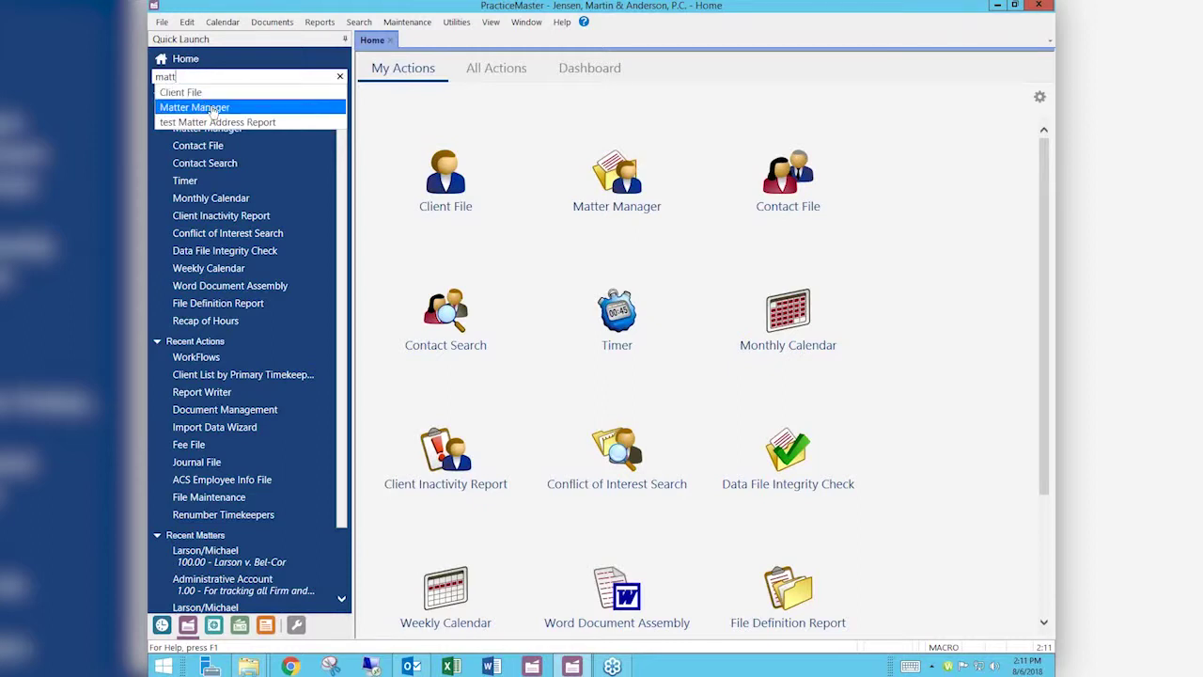
click(213, 109)
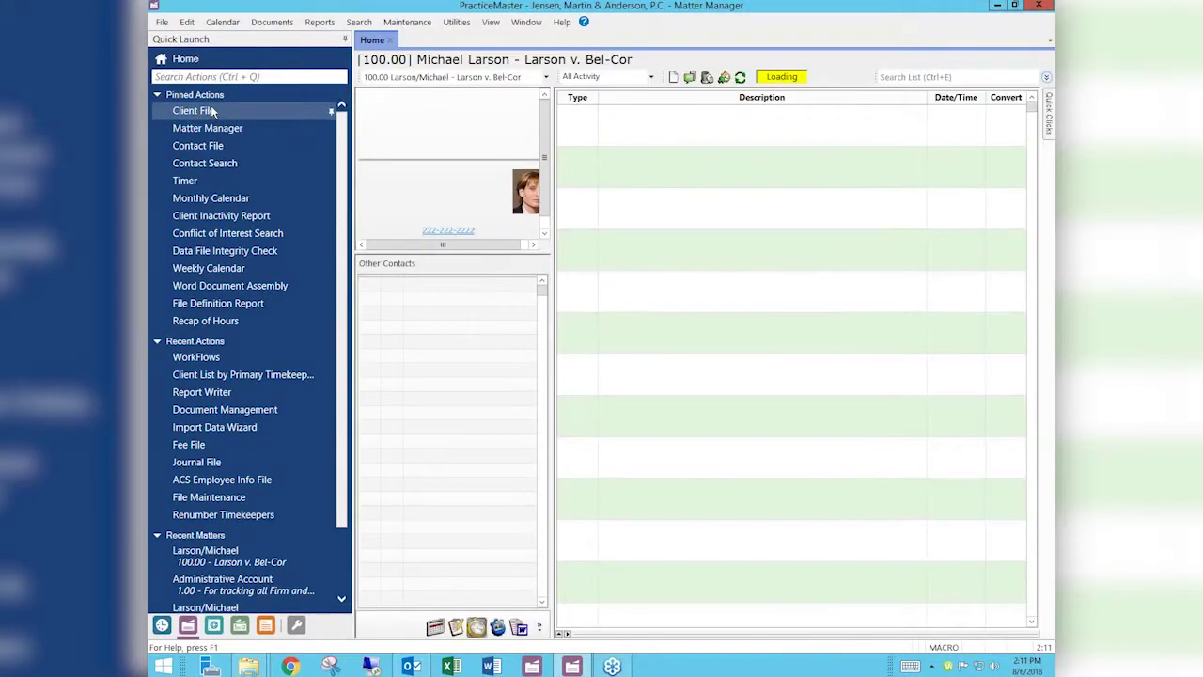
click(213, 110)
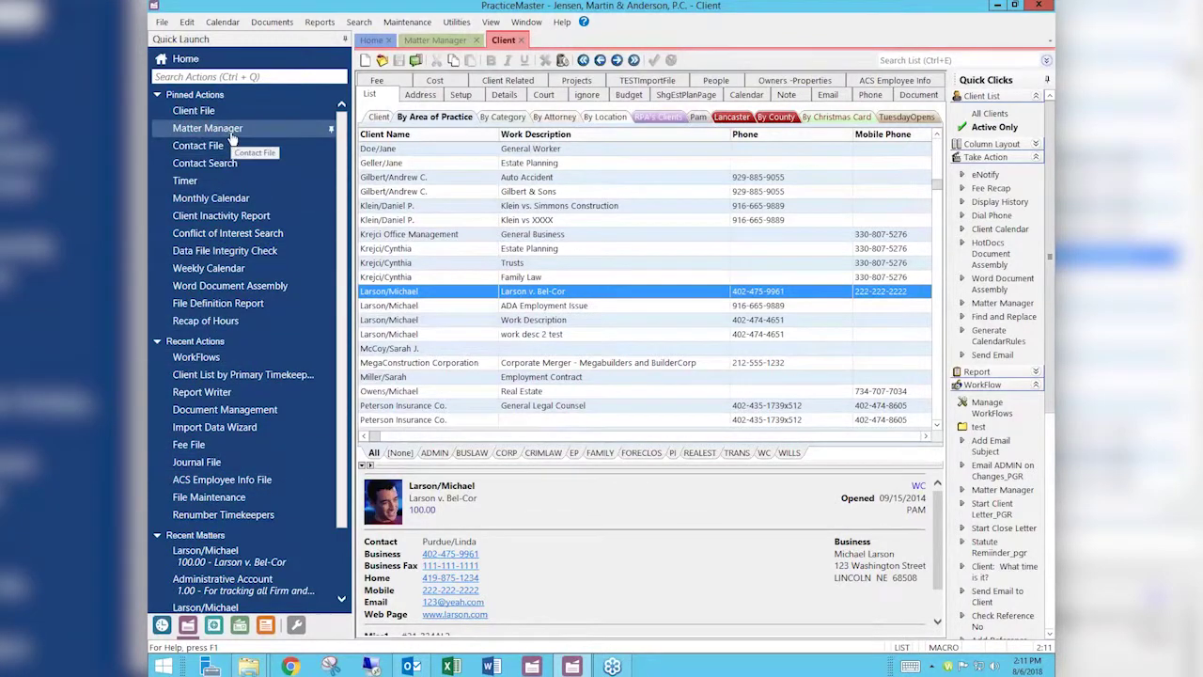
Search the Quick Launch actions for "file m", launch File Maintenance and decline the HotBackup.
click(250, 76)
text(file m)
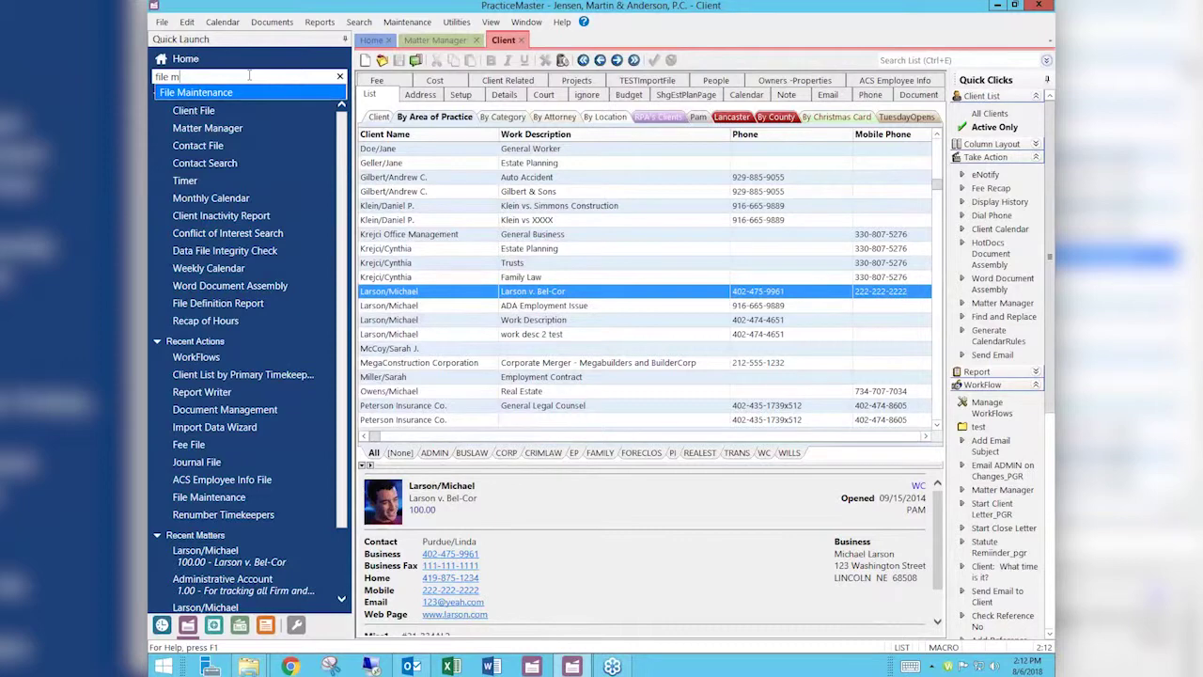
click(247, 91)
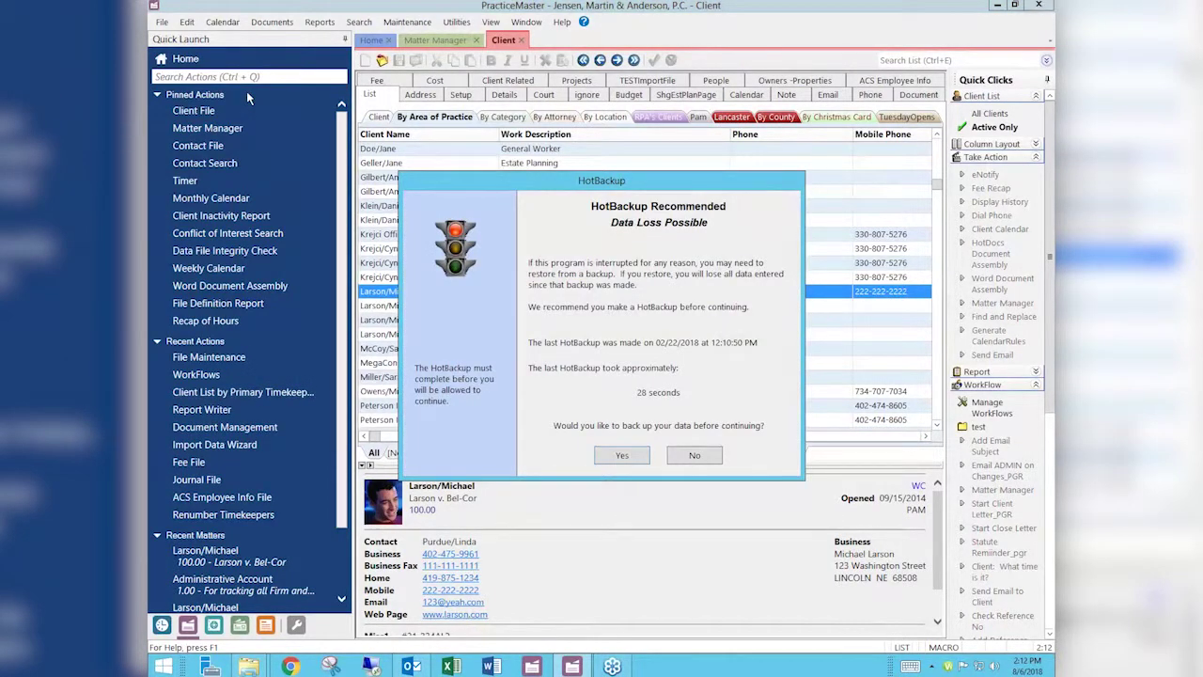
click(696, 457)
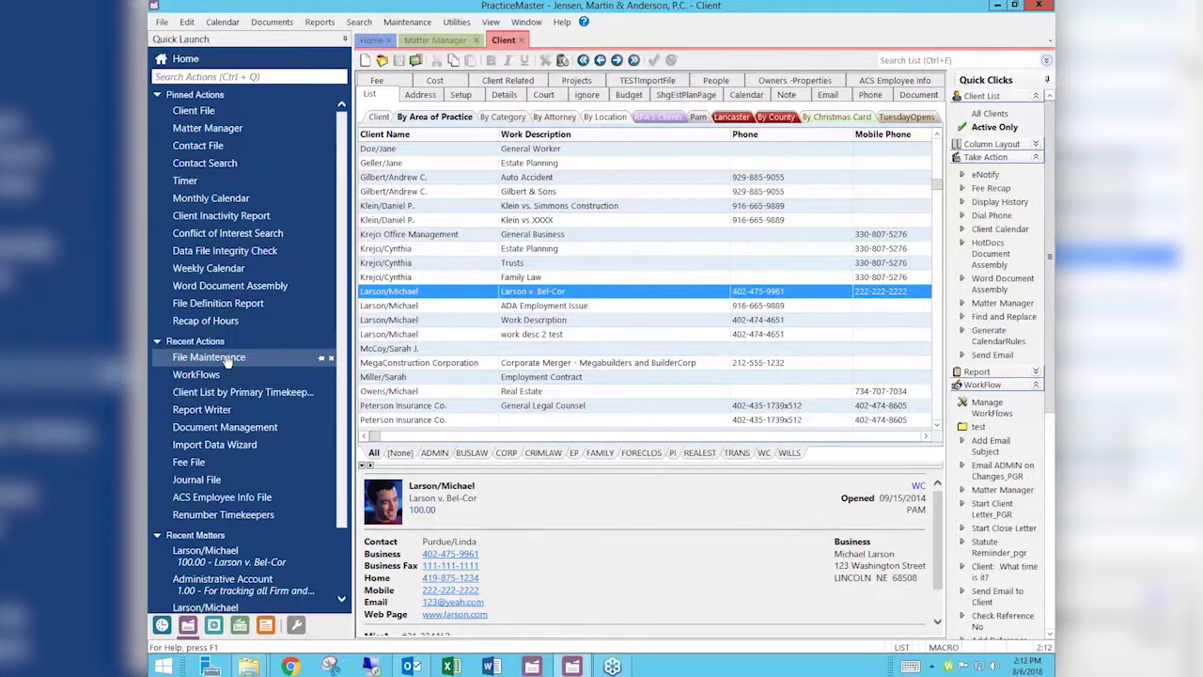
Collapse all three Quick Launch groups, then re-expand Pinned Actions and Recent Actions.
click(158, 343)
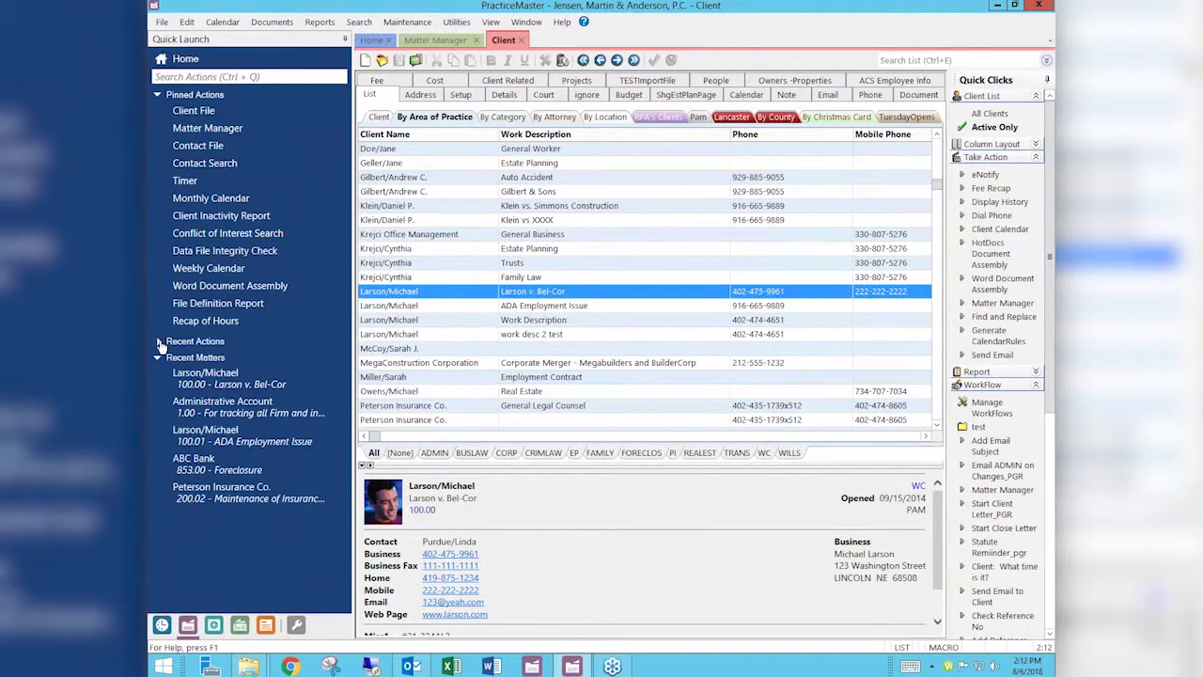
click(158, 96)
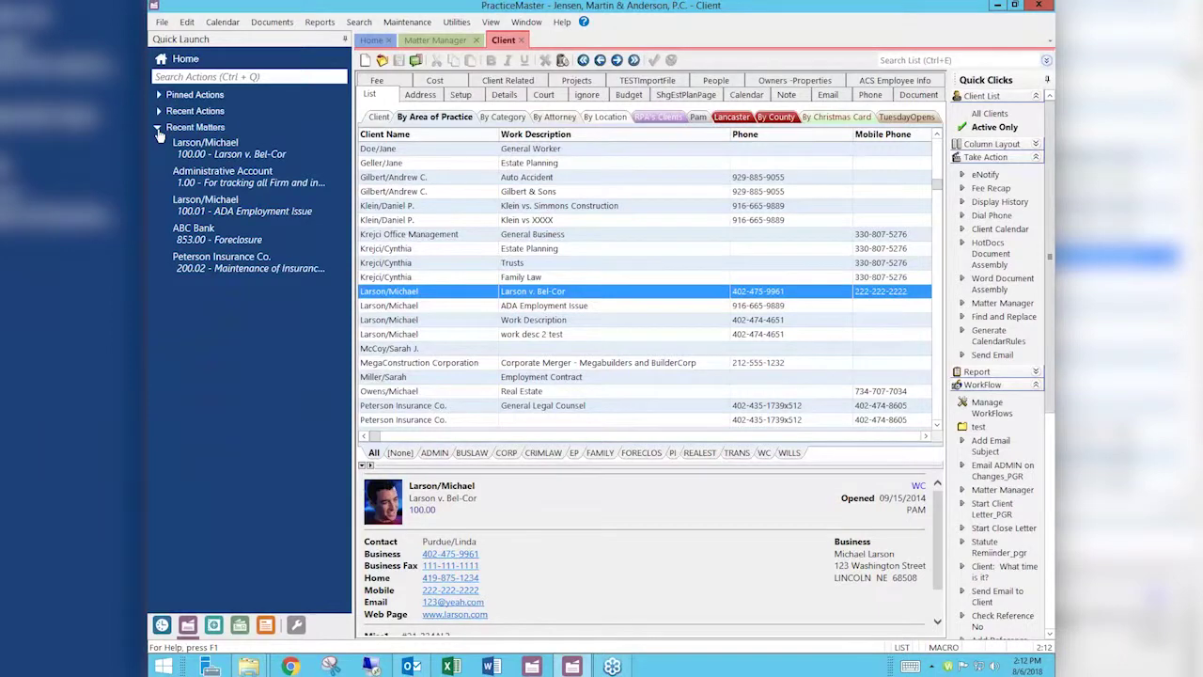
click(159, 129)
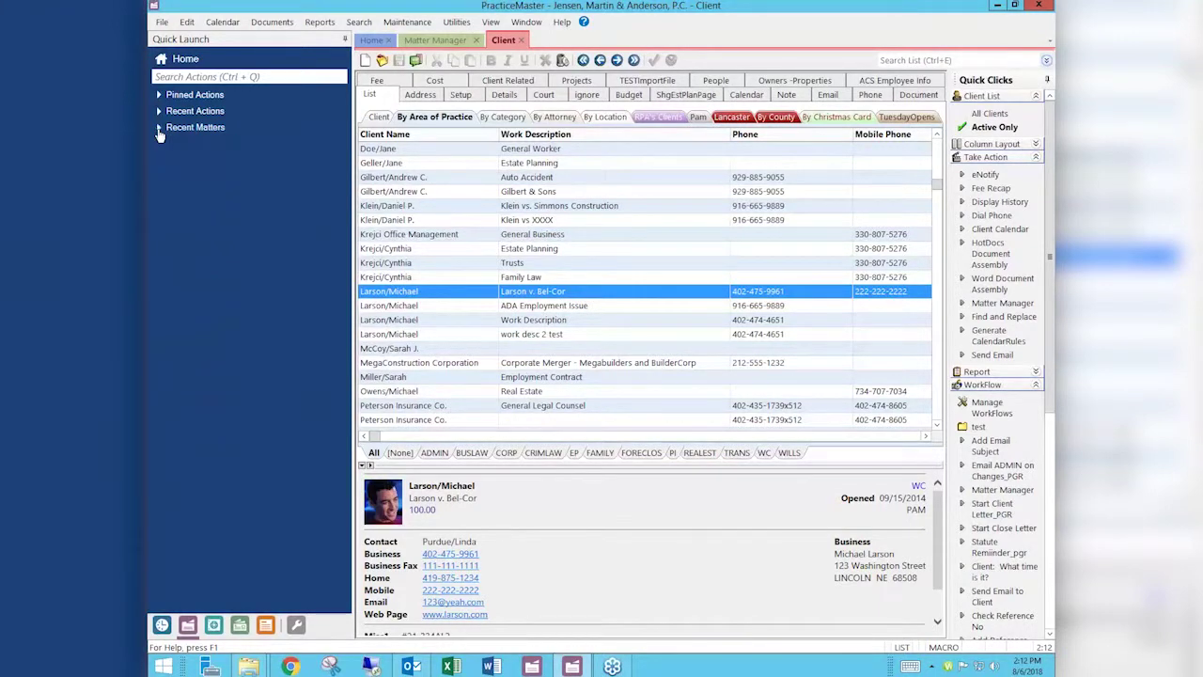
click(159, 96)
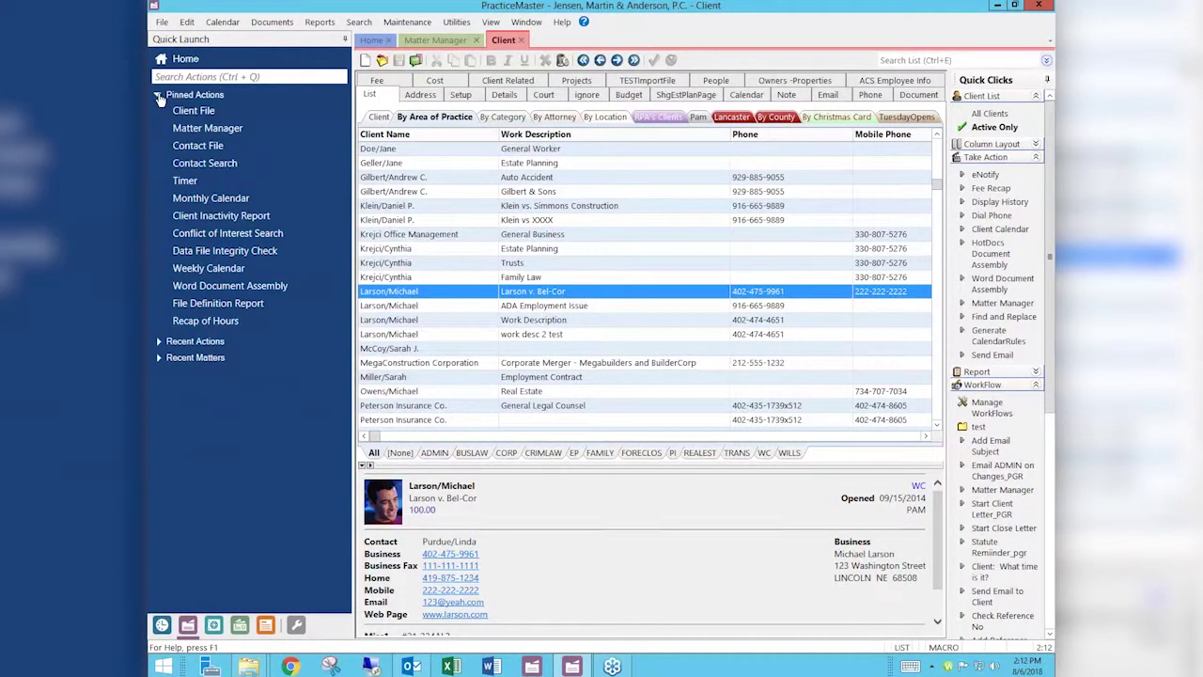
click(159, 342)
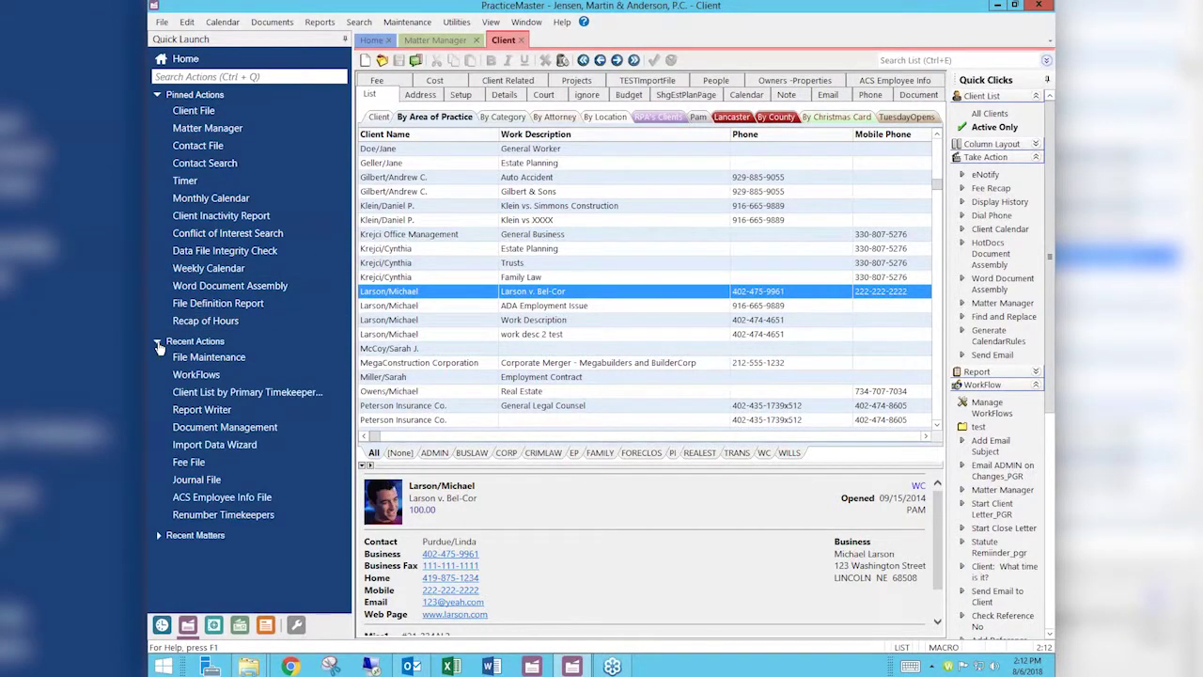
Pin File Maintenance from the recent actions and place it directly below Matter Manager in the pinned actions.
mouse_move(213, 363)
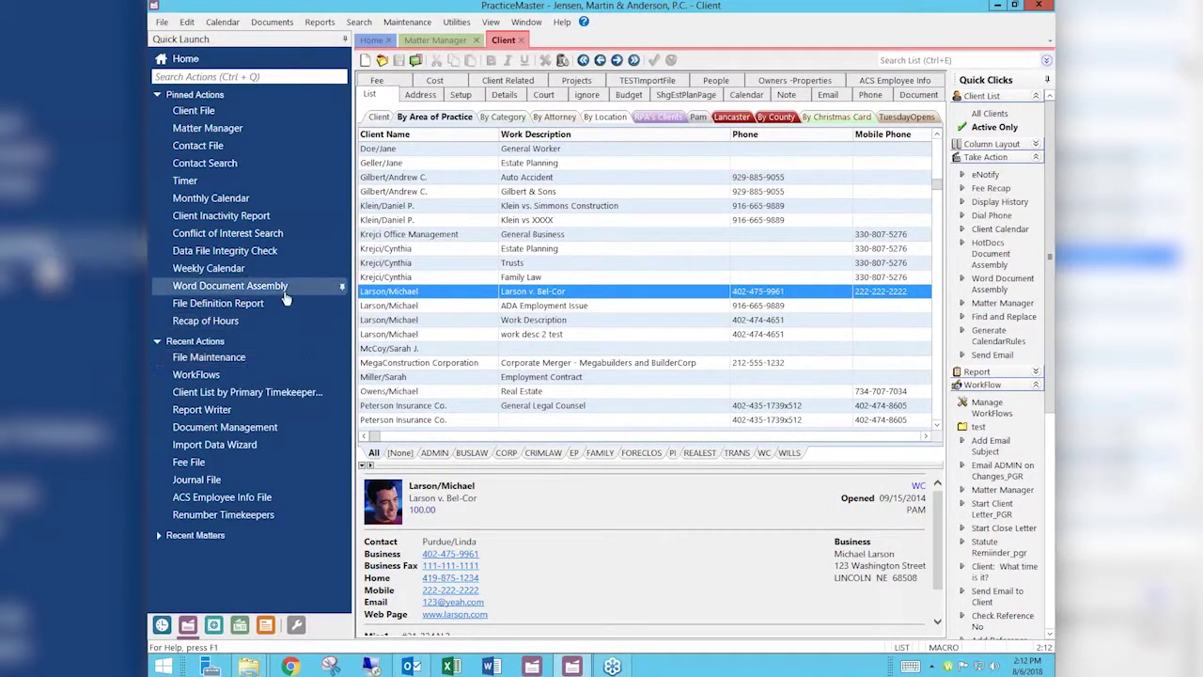
mouse_move(318, 361)
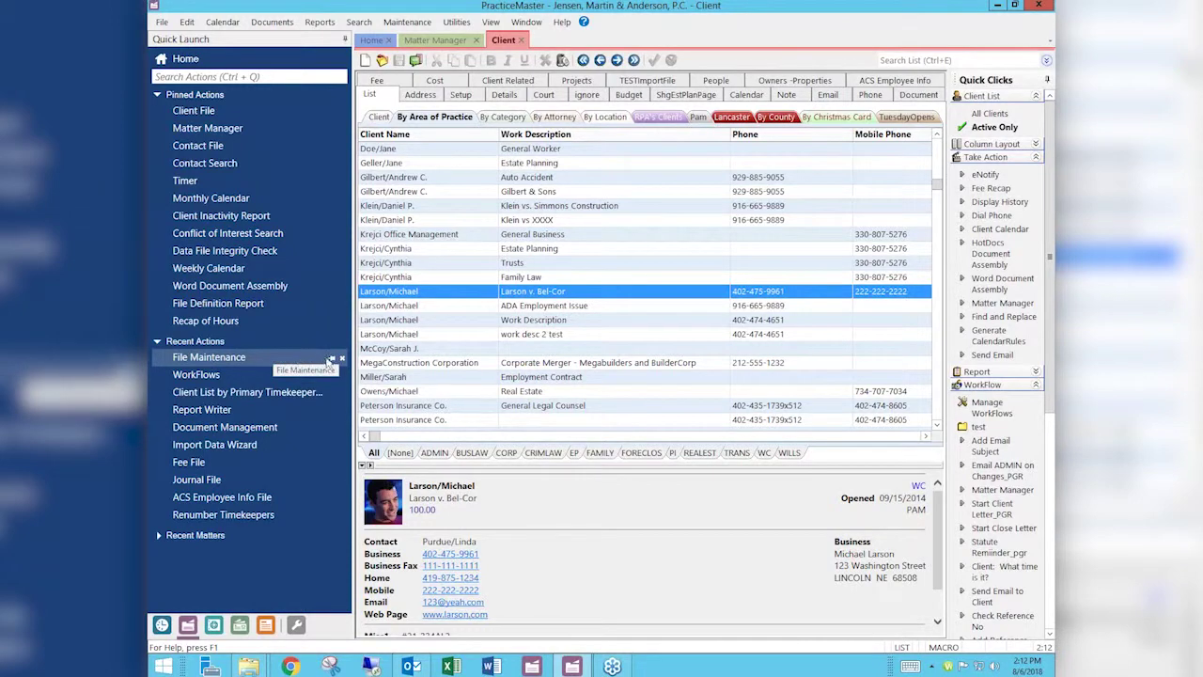
click(332, 360)
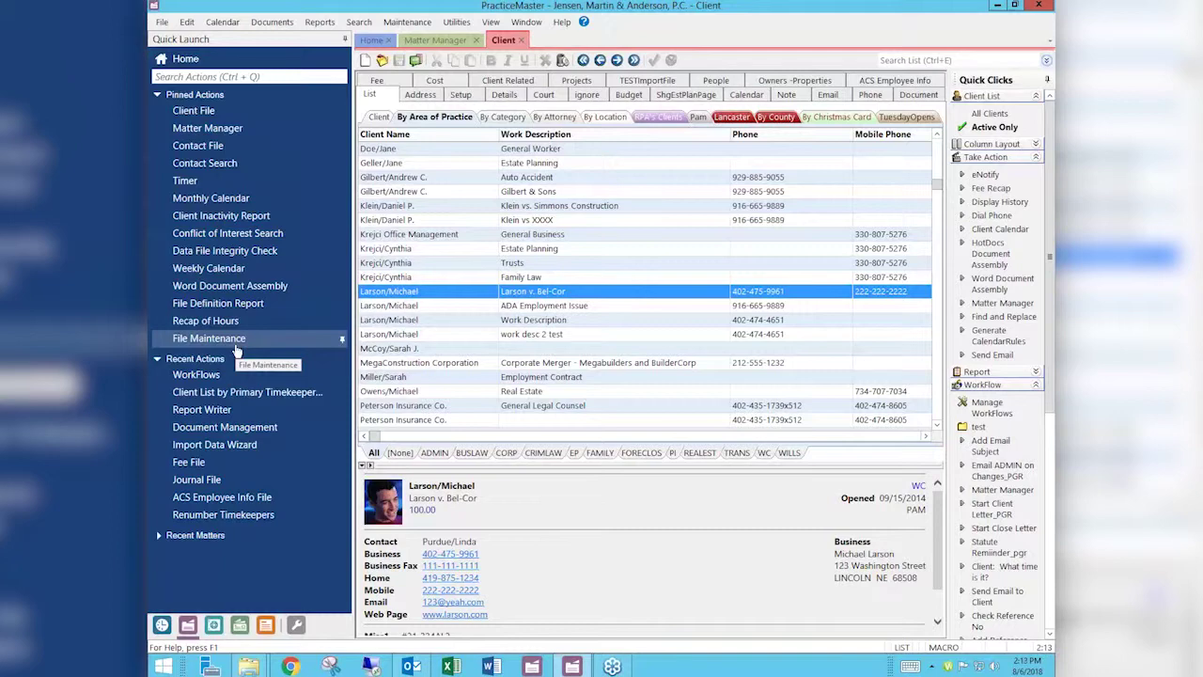
drag(234, 346, 245, 148)
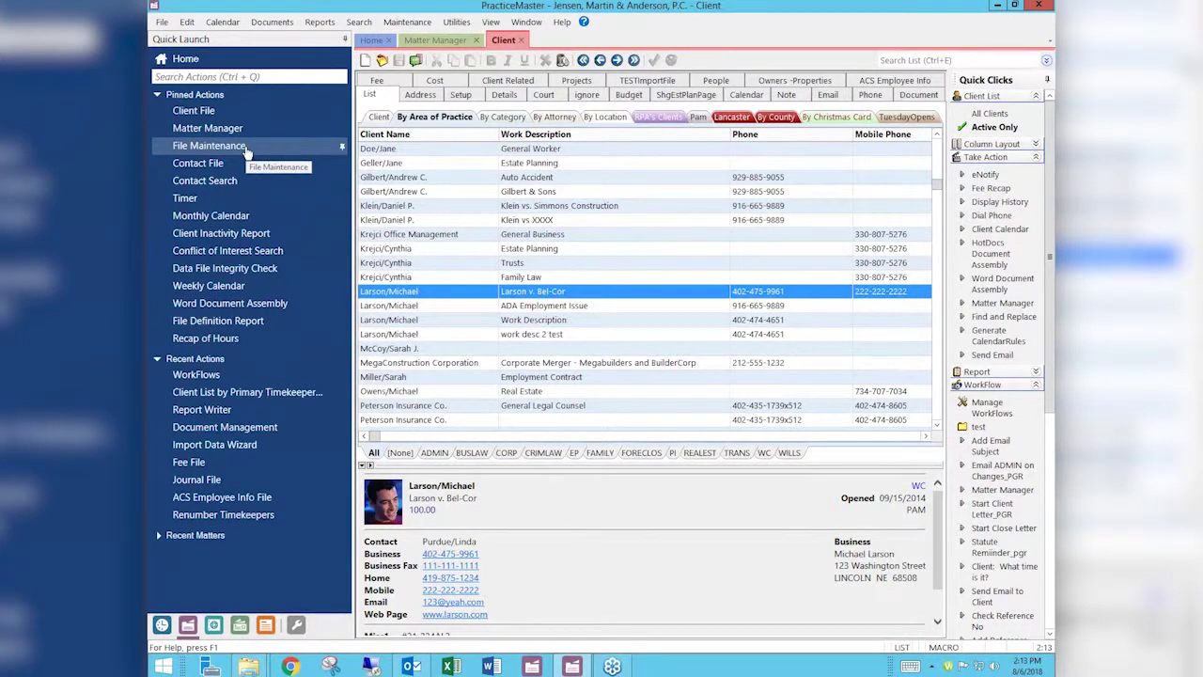
Unpin File Maintenance, and remove it and the Client List by Primary Timekeeper report from the recent actions.
click(342, 150)
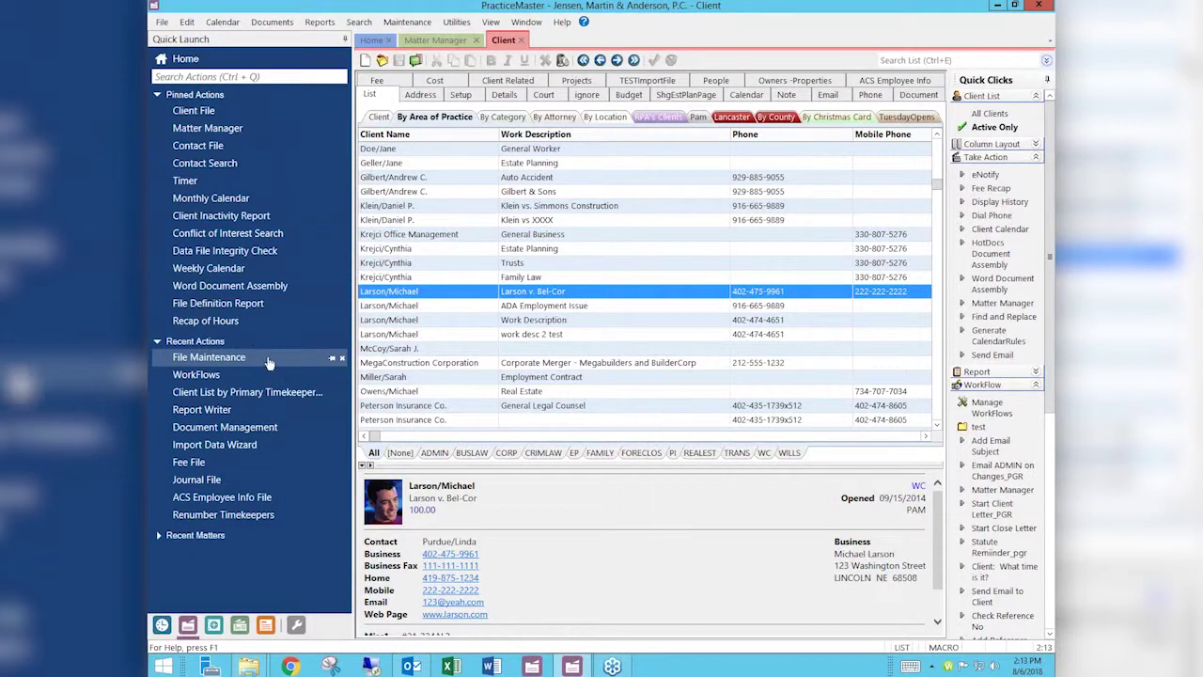
click(342, 358)
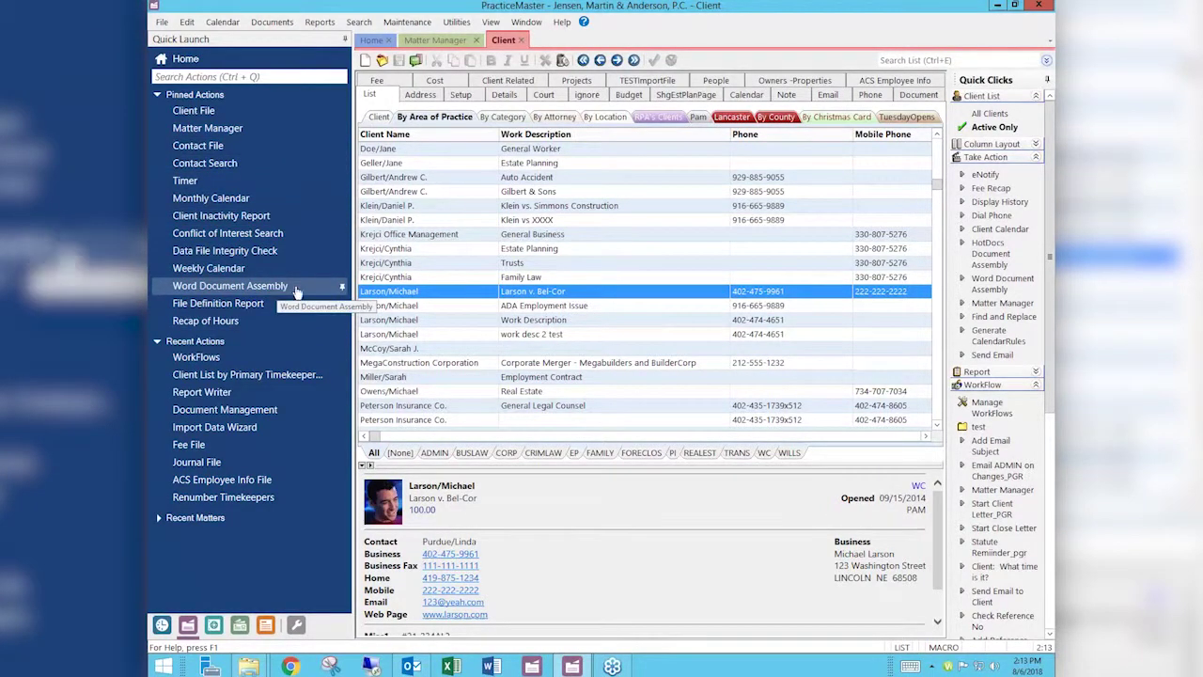
click(343, 377)
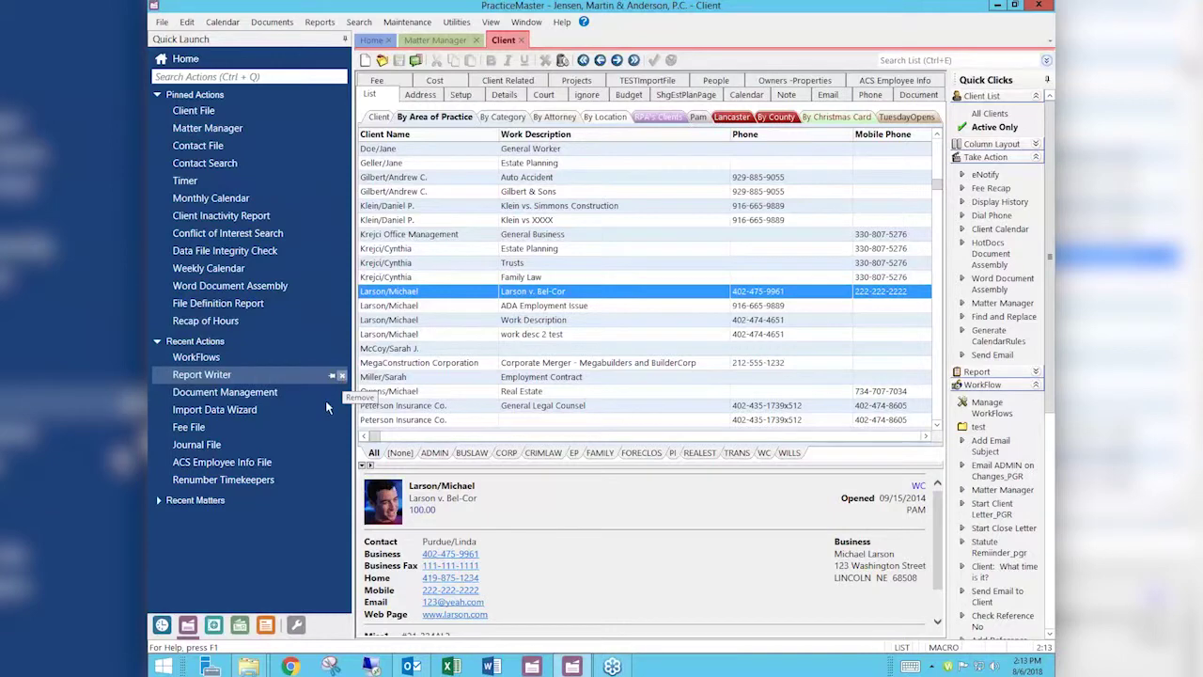
Expand Recent Matters and pin the first matter listed there.
click(196, 501)
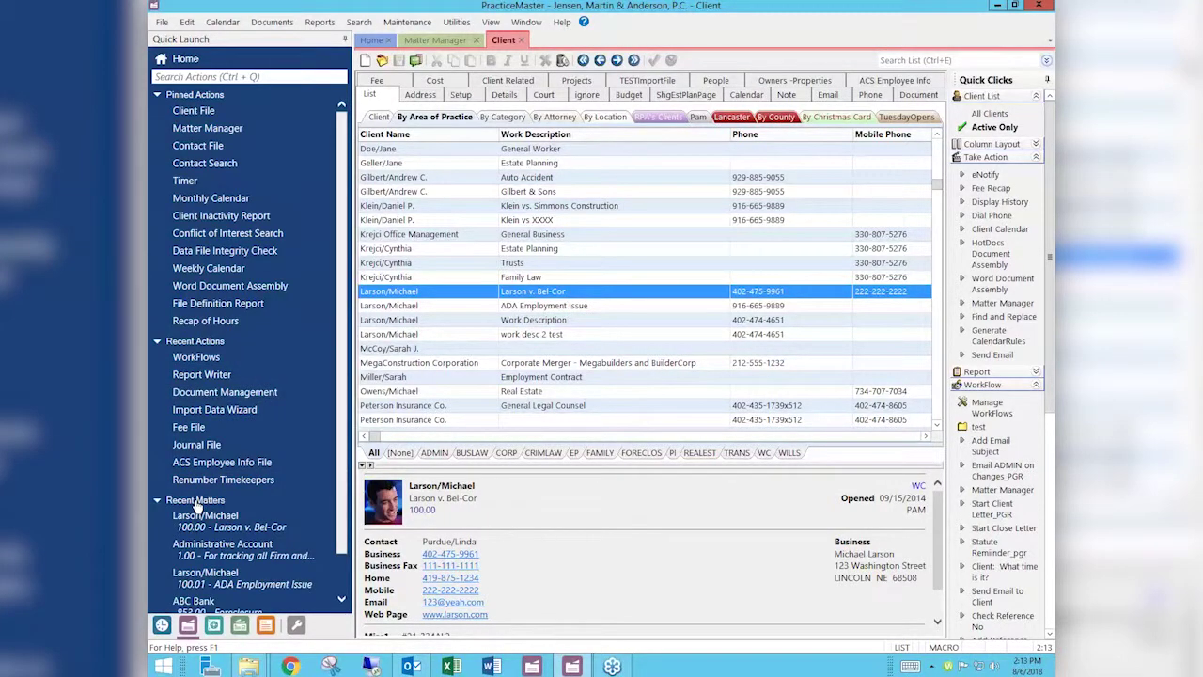
mouse_move(275, 527)
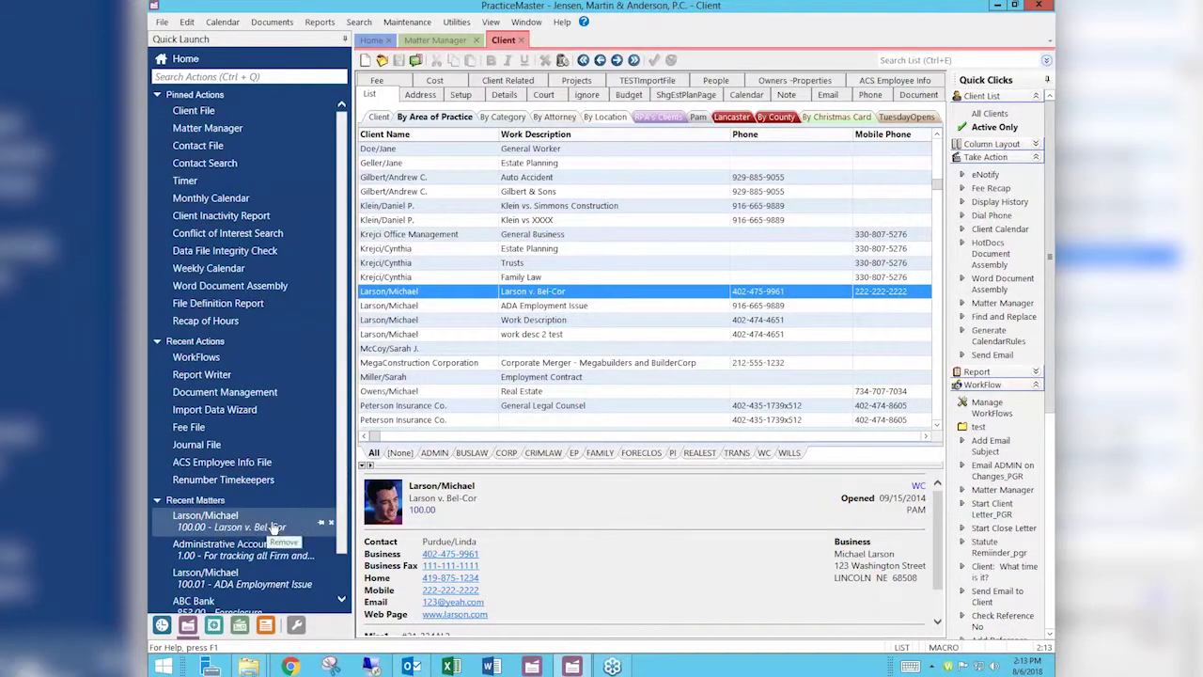
click(321, 525)
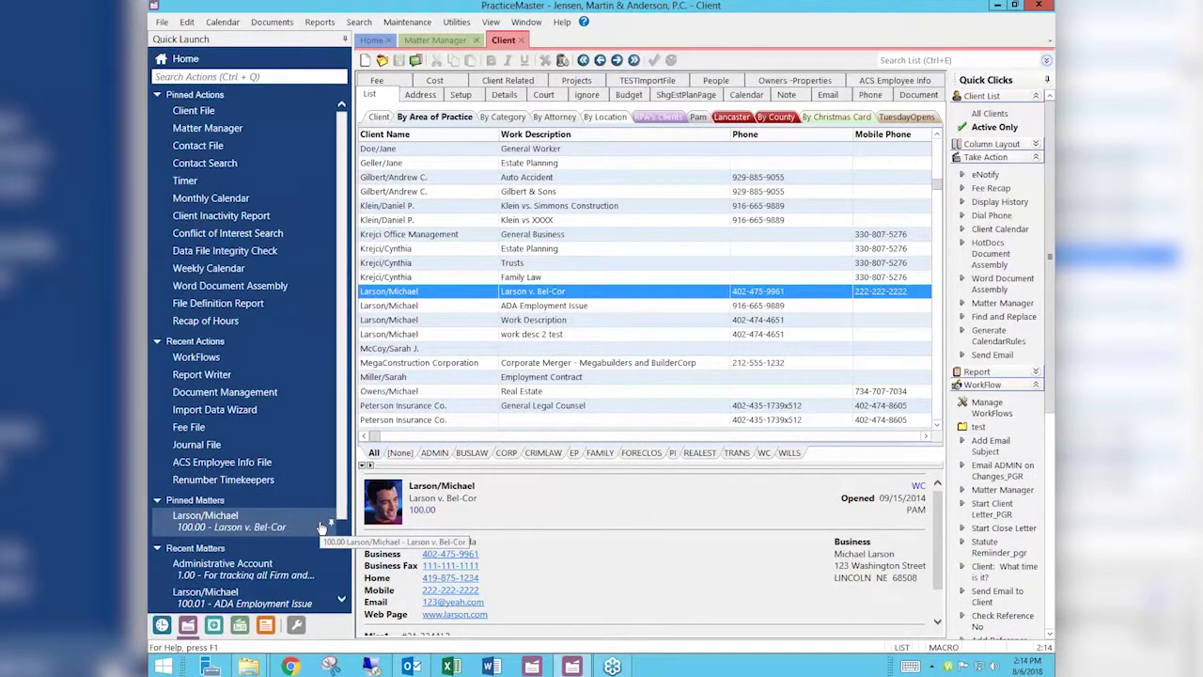
Collapse the Pinned Matters group and expand it again.
drag(344, 509, 344, 569)
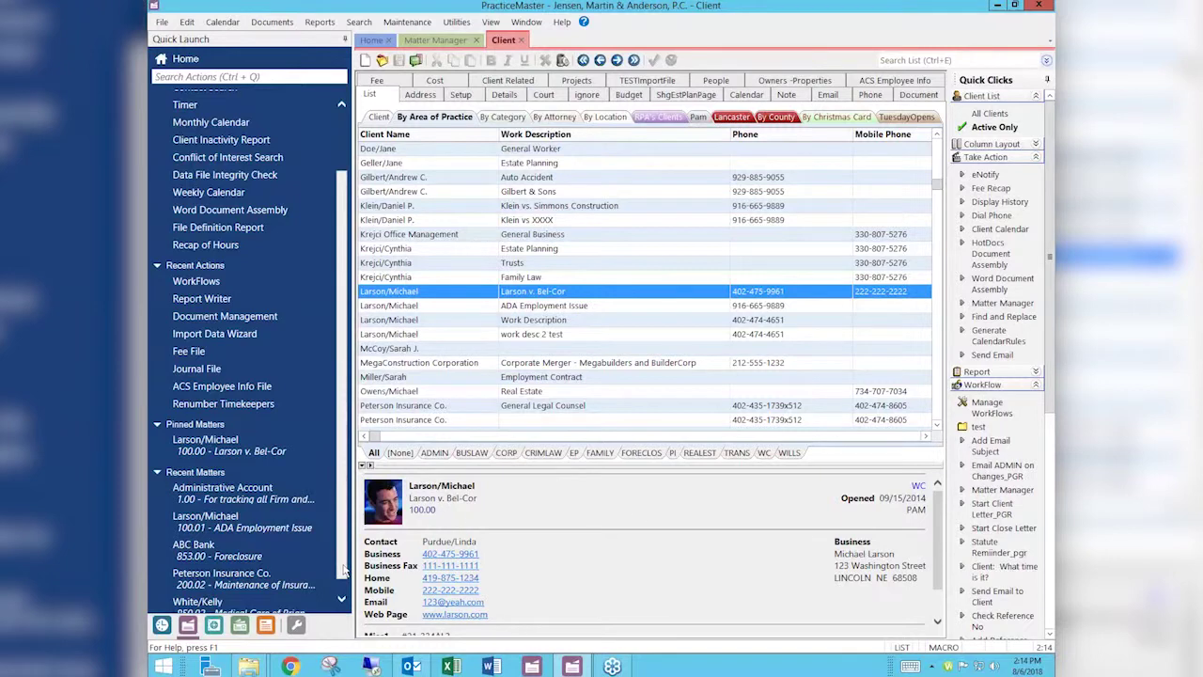
click(157, 425)
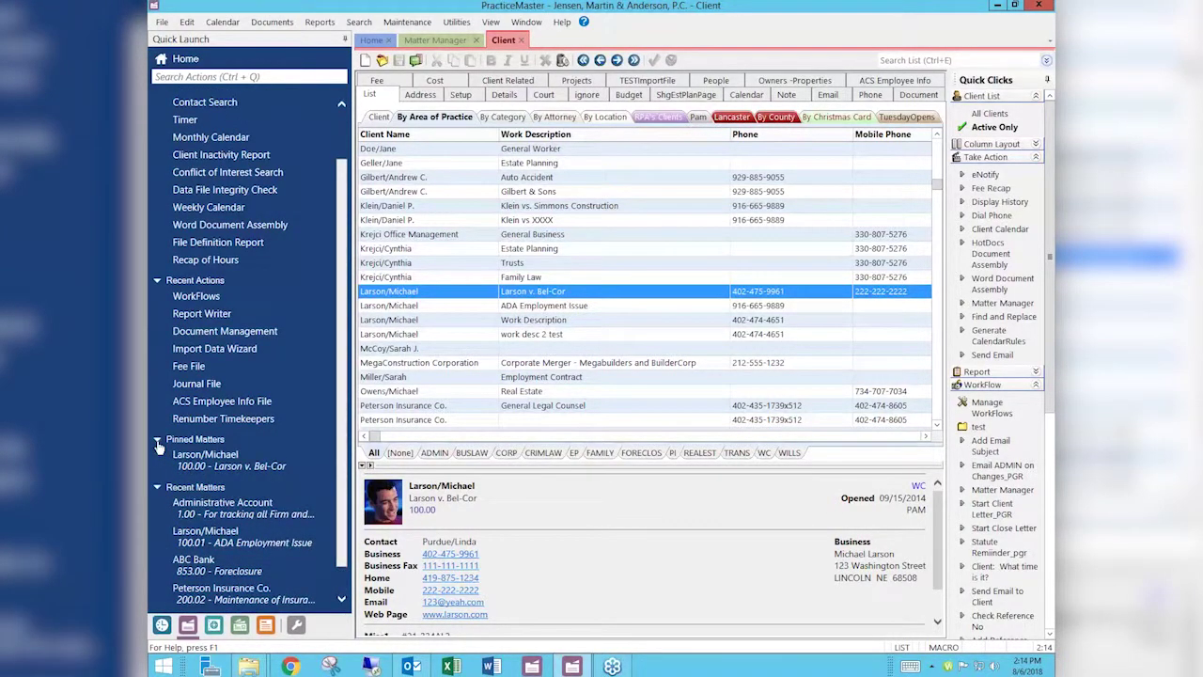
click(158, 439)
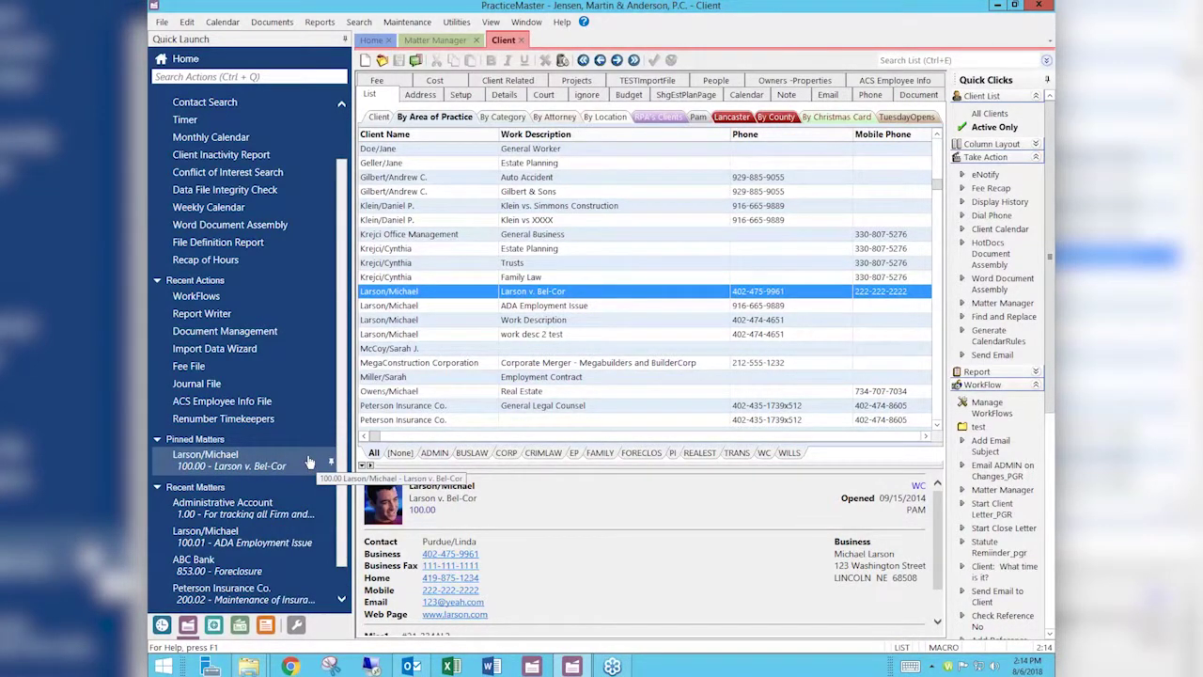
Remove the Administrative Account entry from the recent matters.
scroll(338, 484, down, 1)
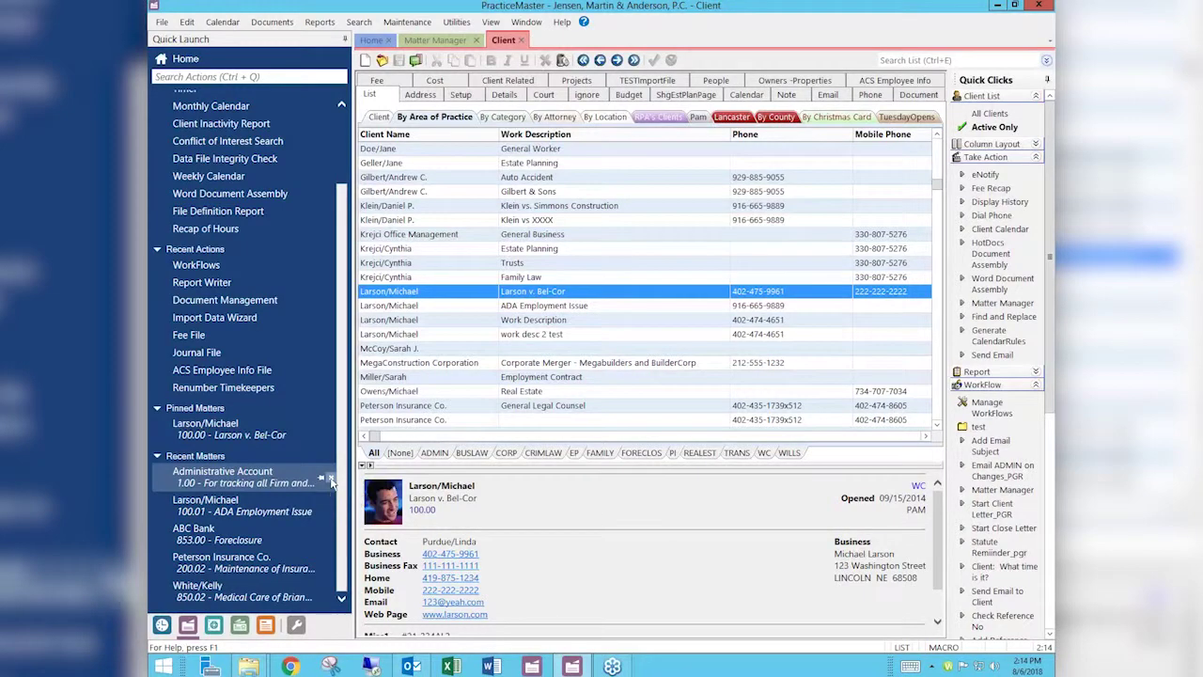
click(331, 478)
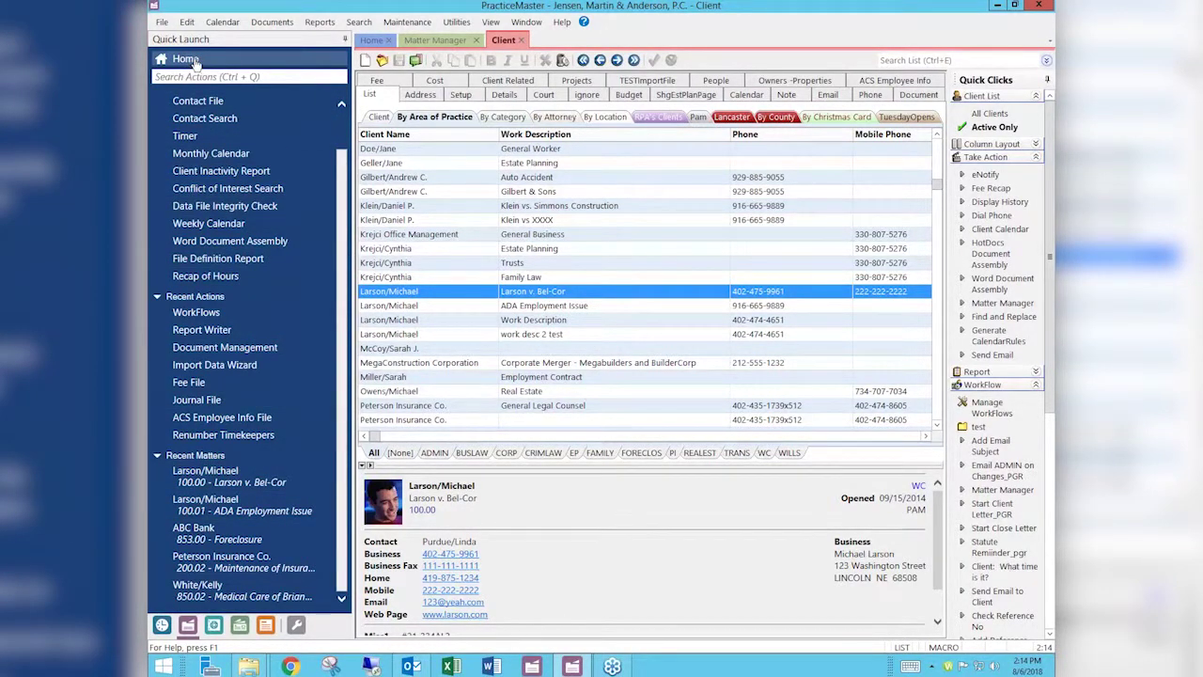
Close the Home page and reopen it, and switch through the open Client and Matter Manager windows.
click(391, 40)
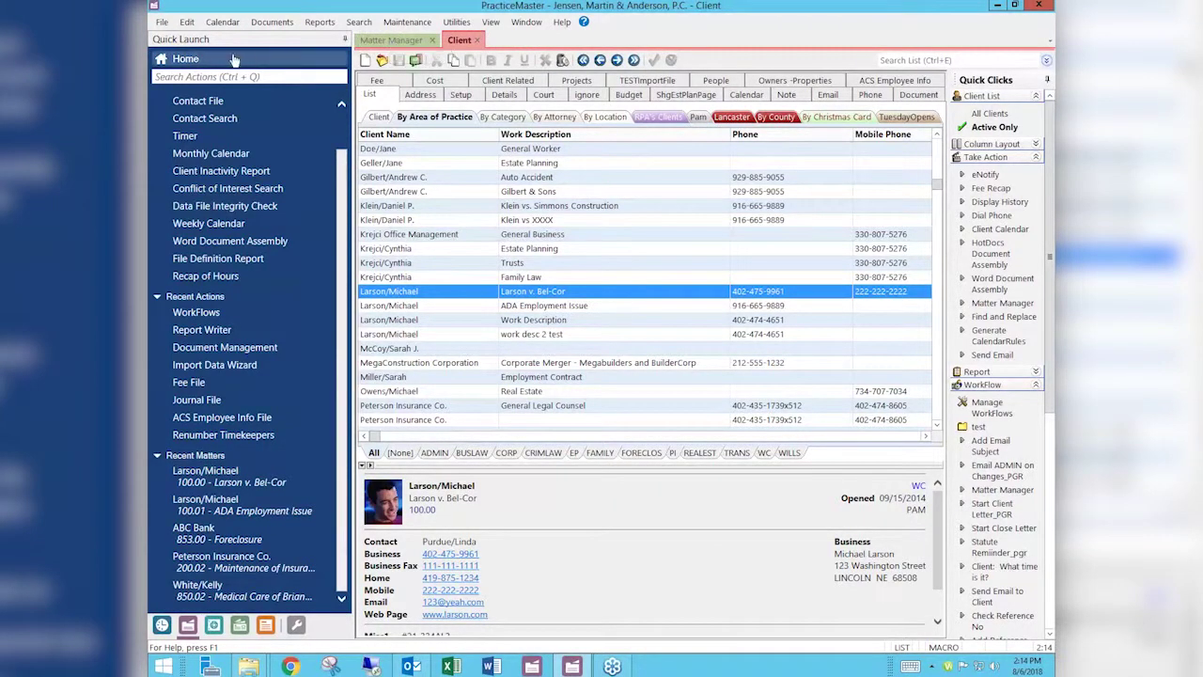
click(194, 60)
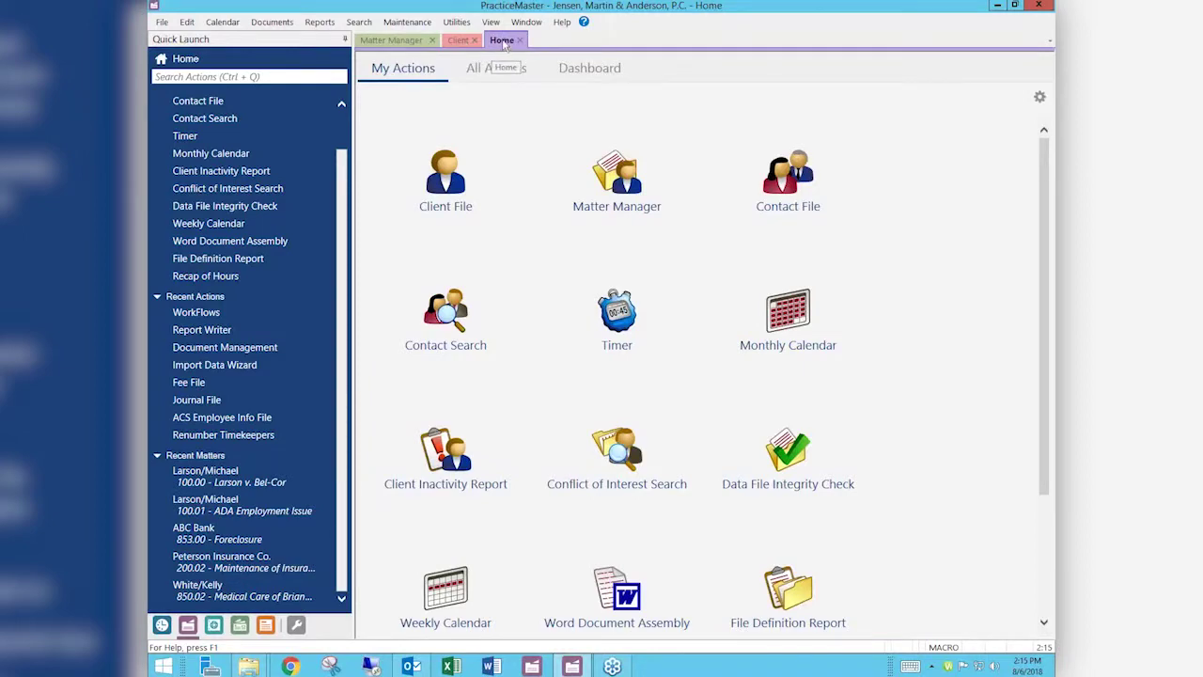
click(458, 40)
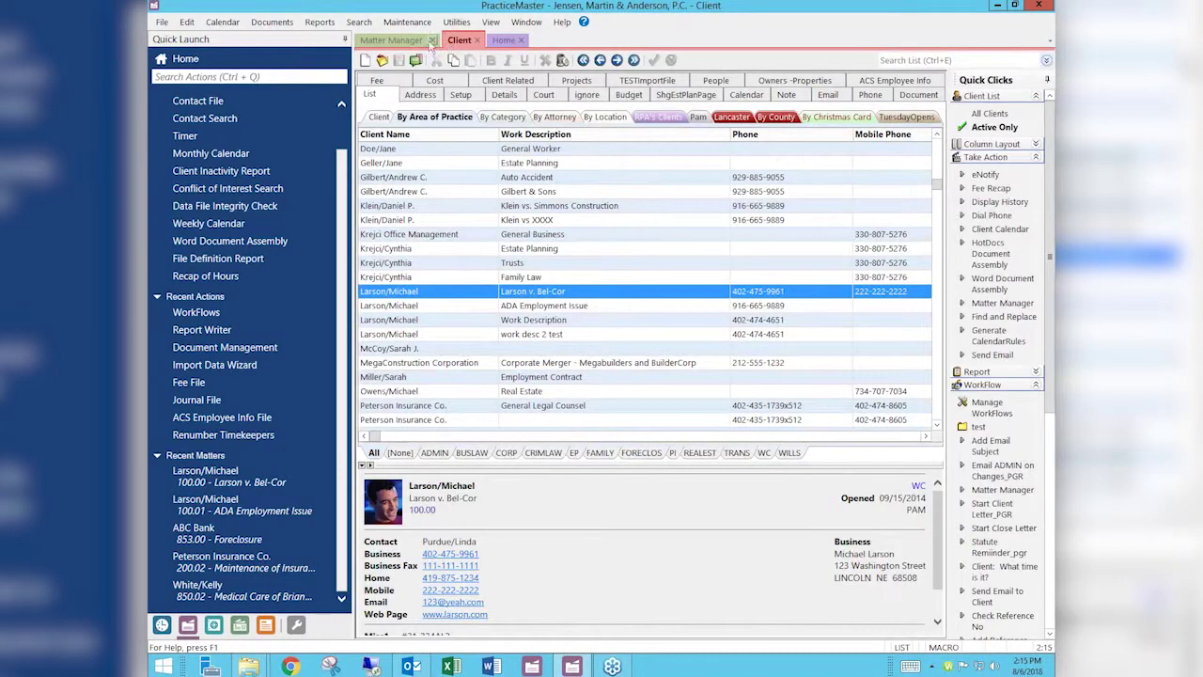
click(393, 41)
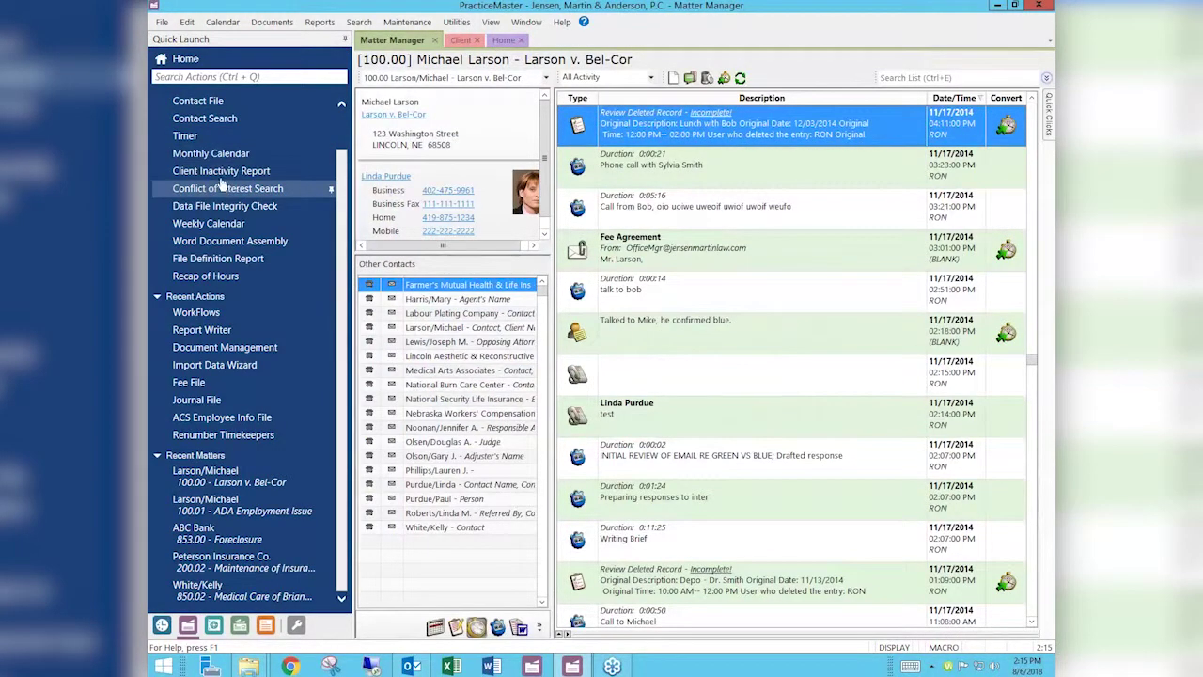
Open the Monthly Calendar and Recap of Hours, and switch back through the open windows to Matter Manager.
click(206, 152)
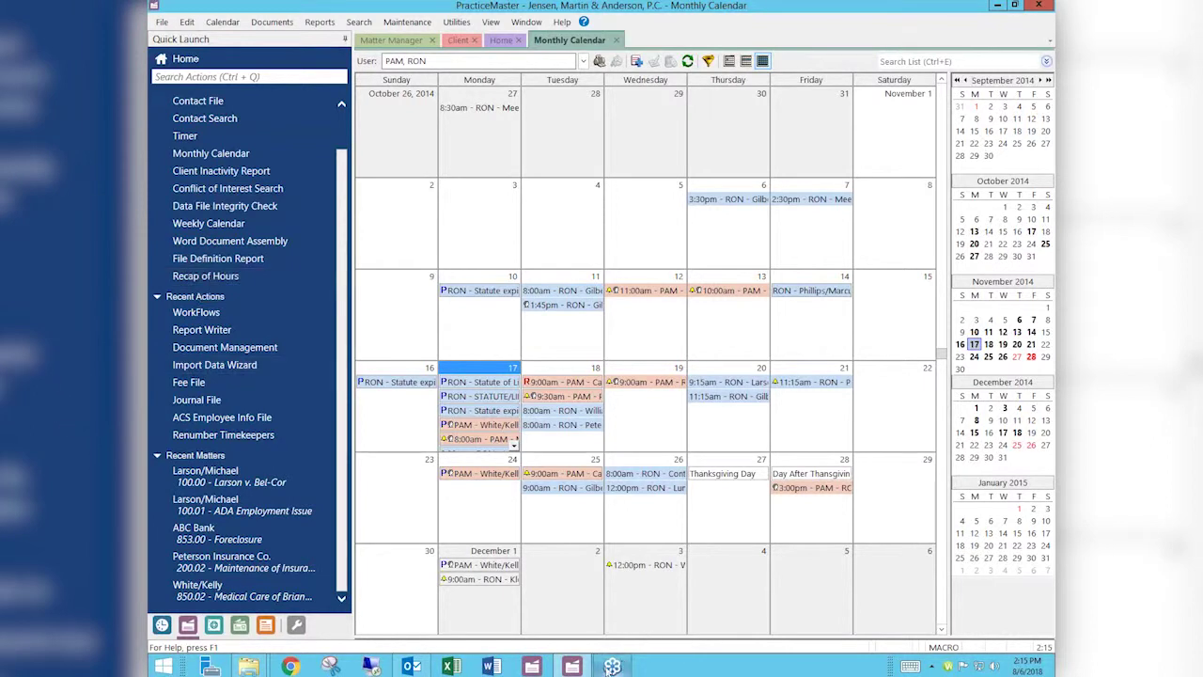
click(207, 277)
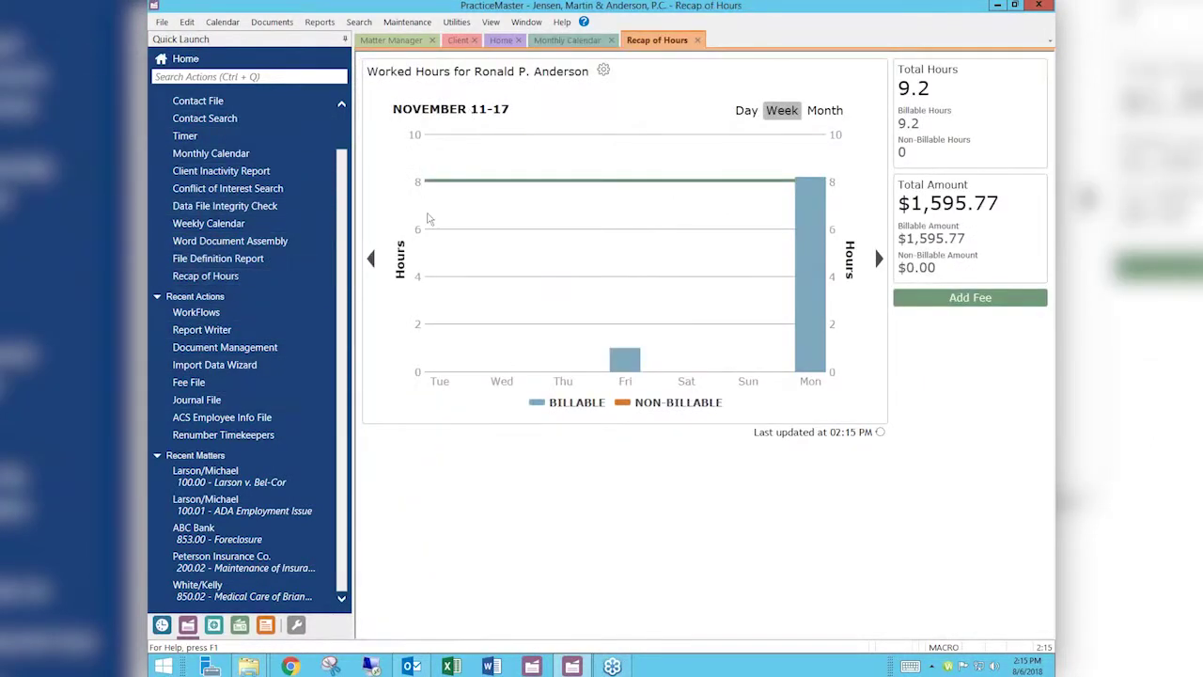
click(566, 40)
click(501, 41)
click(458, 40)
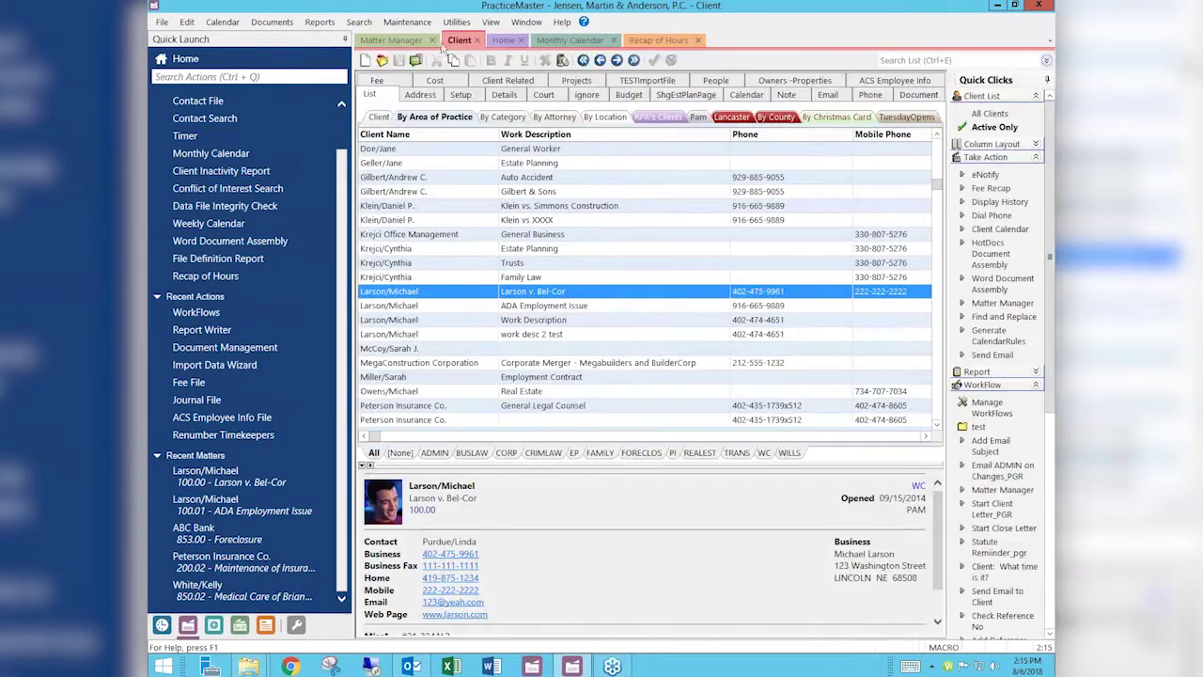
click(391, 40)
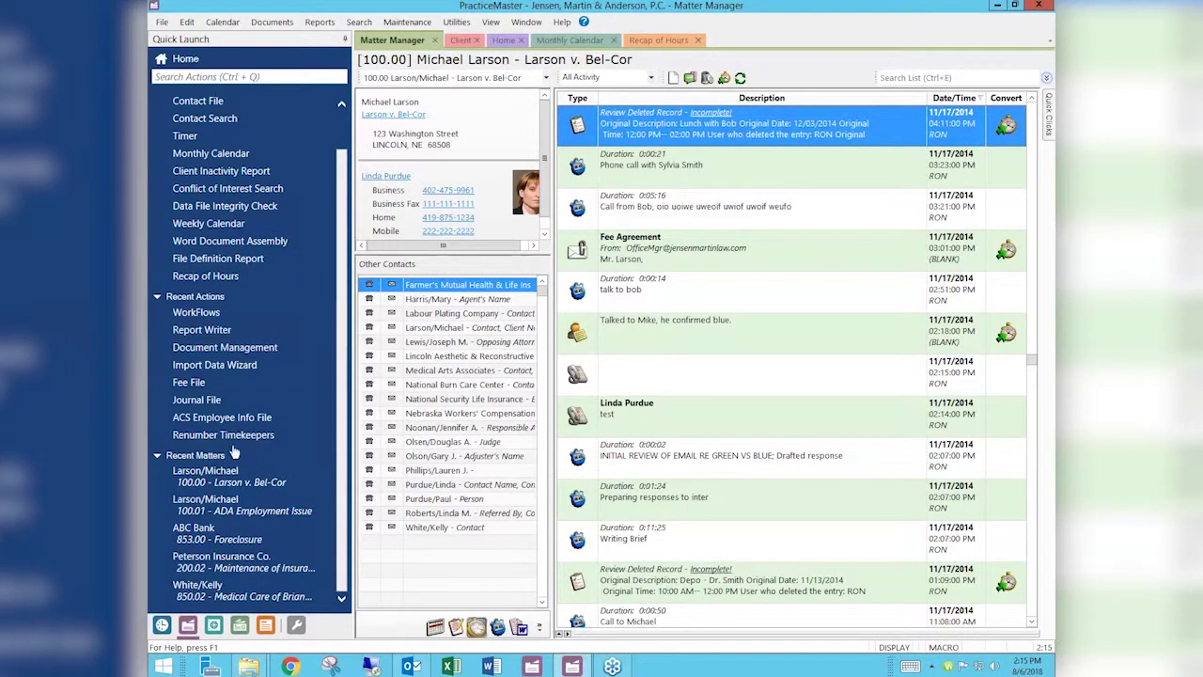
Search the Quick Launch actions for "matter" and open Matter Manager from the results.
click(188, 75)
text(matter)
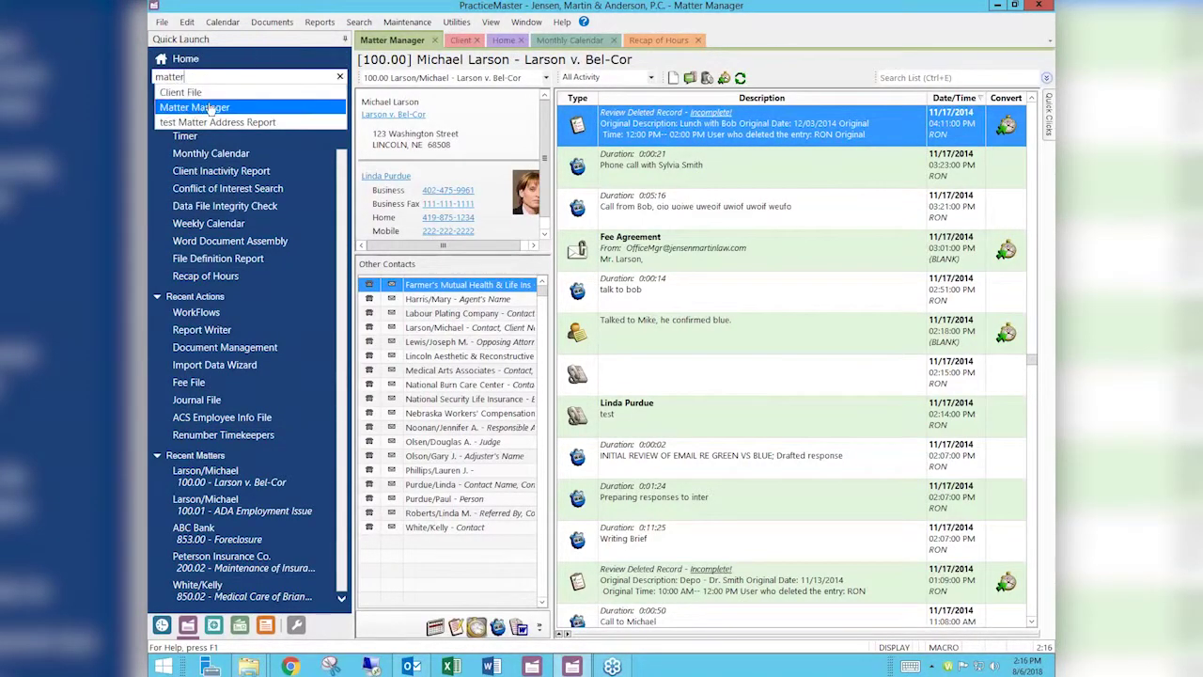
click(195, 108)
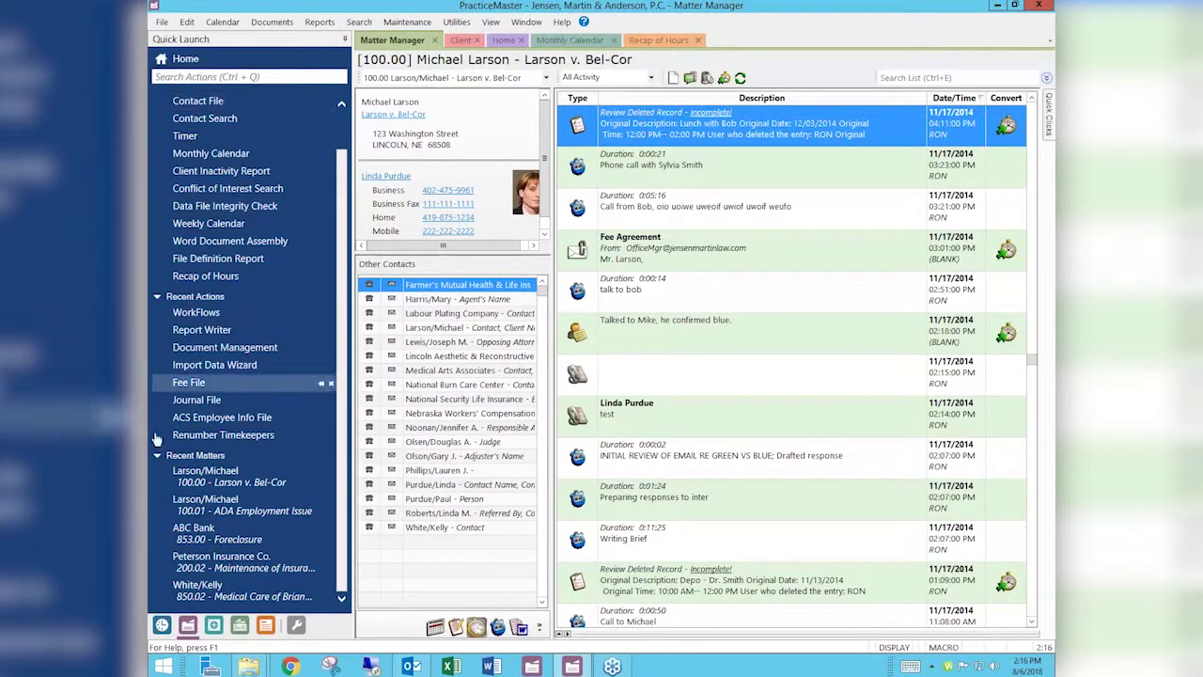
Open the Weekly Calendar twice as separate windows and switch between the two.
click(205, 223)
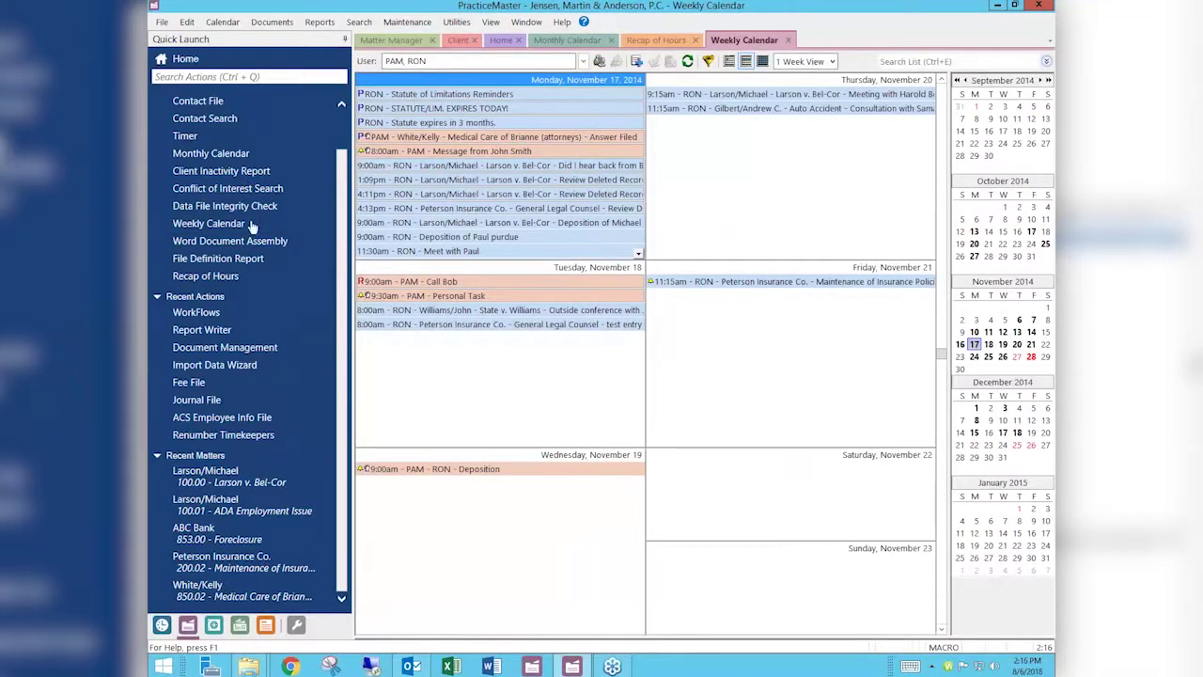
click(199, 222)
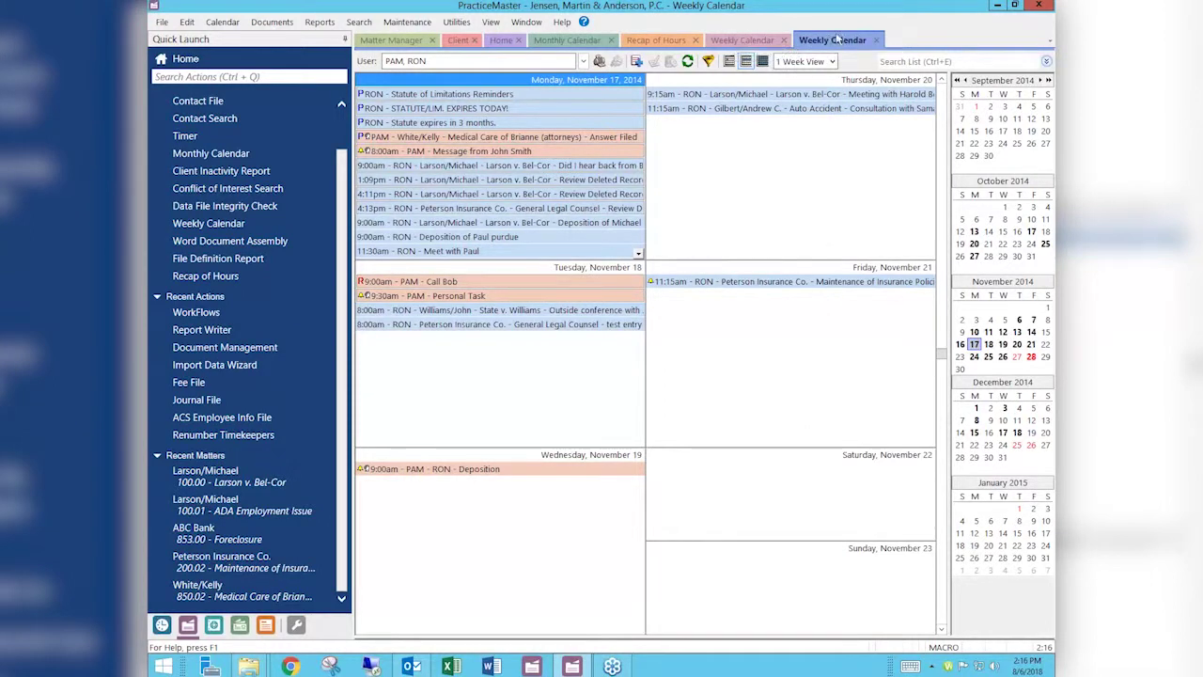
click(749, 43)
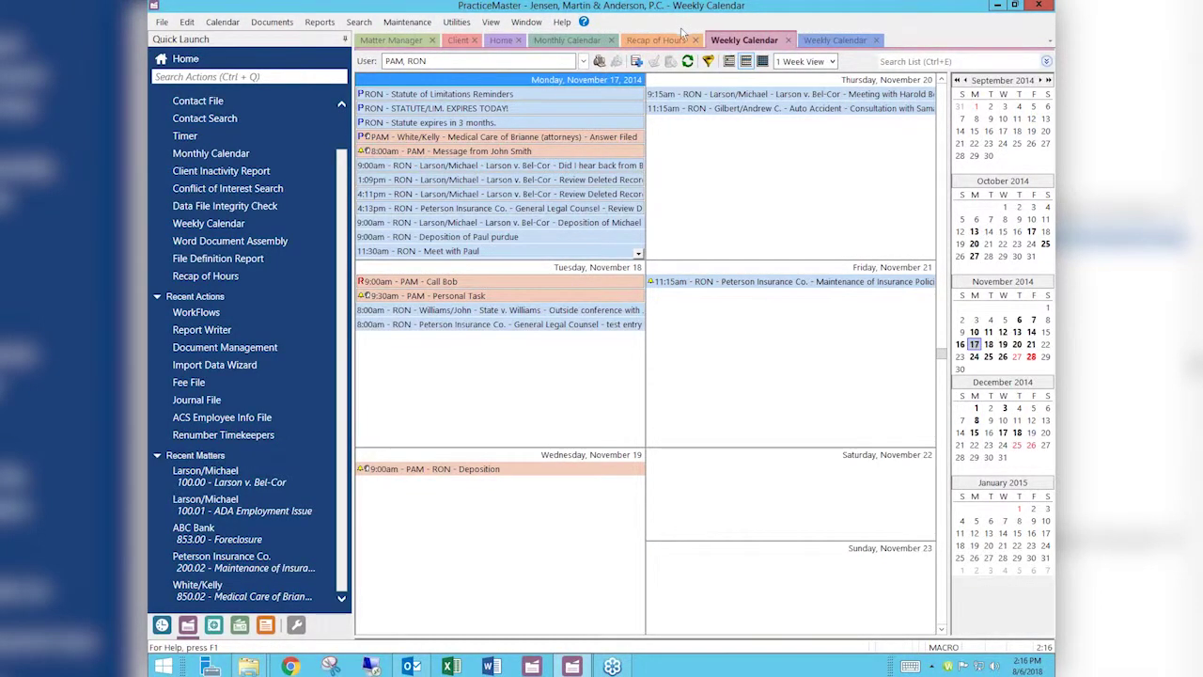
click(837, 39)
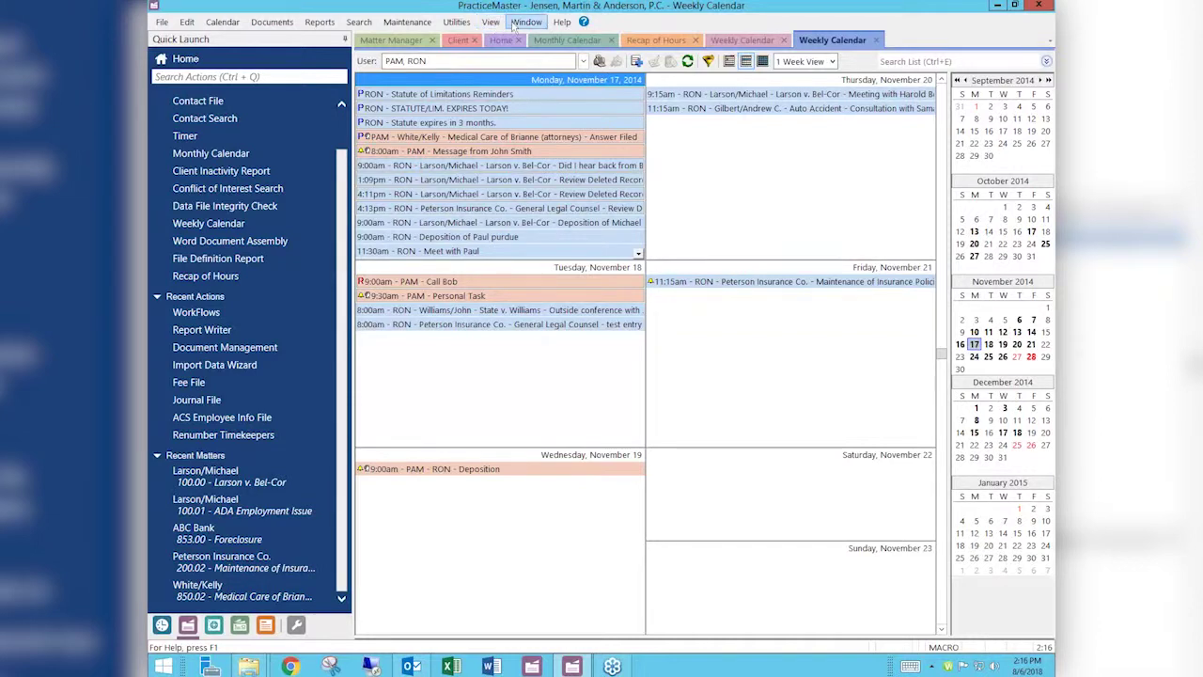
Unpin the Quick Launch pane so that it hides automatically.
click(527, 22)
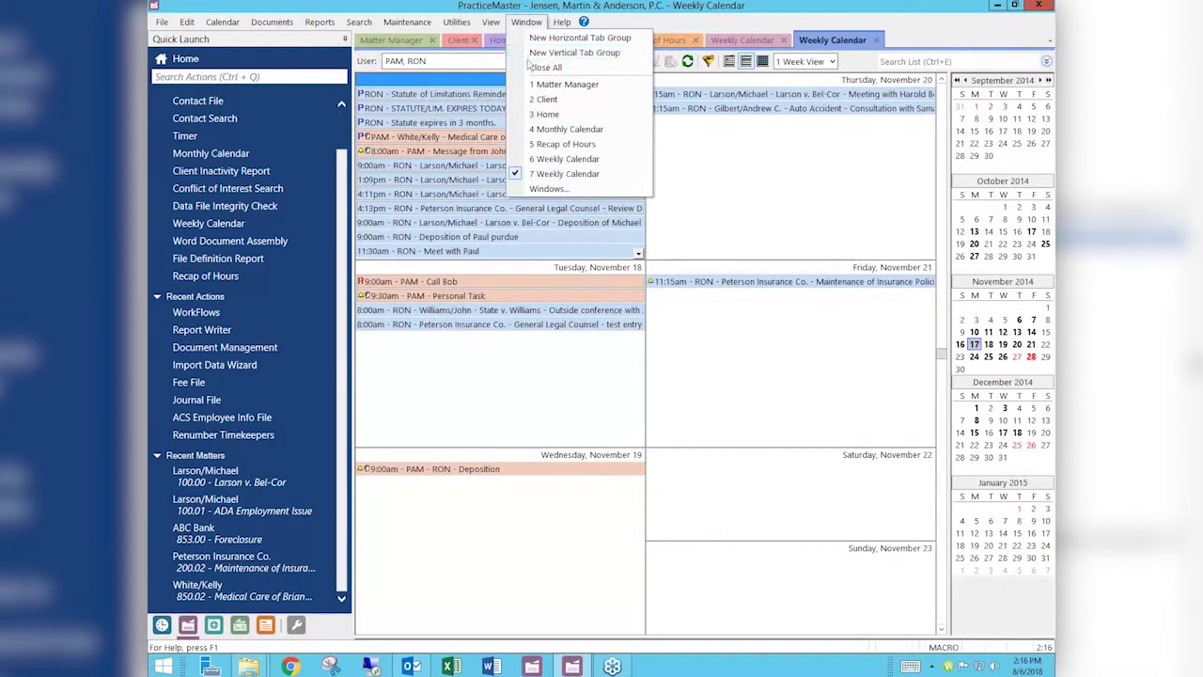
click(346, 41)
click(346, 39)
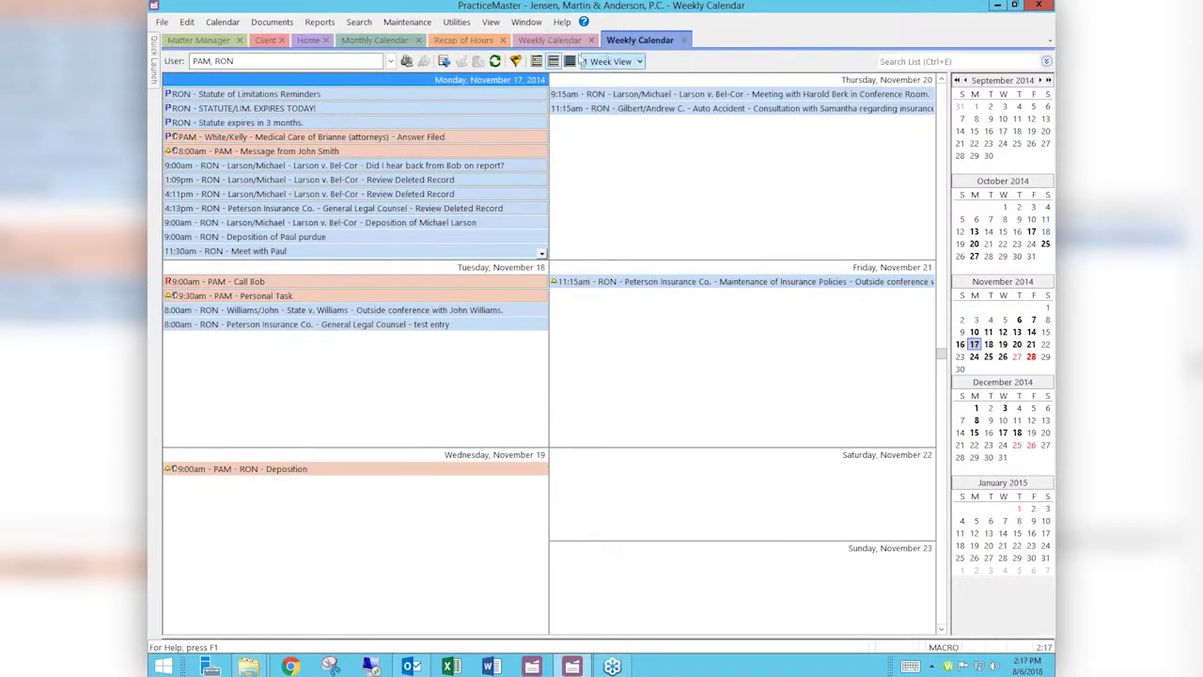
Compare the two Weekly Calendar windows and move the second one into a new vertical tab group.
click(551, 42)
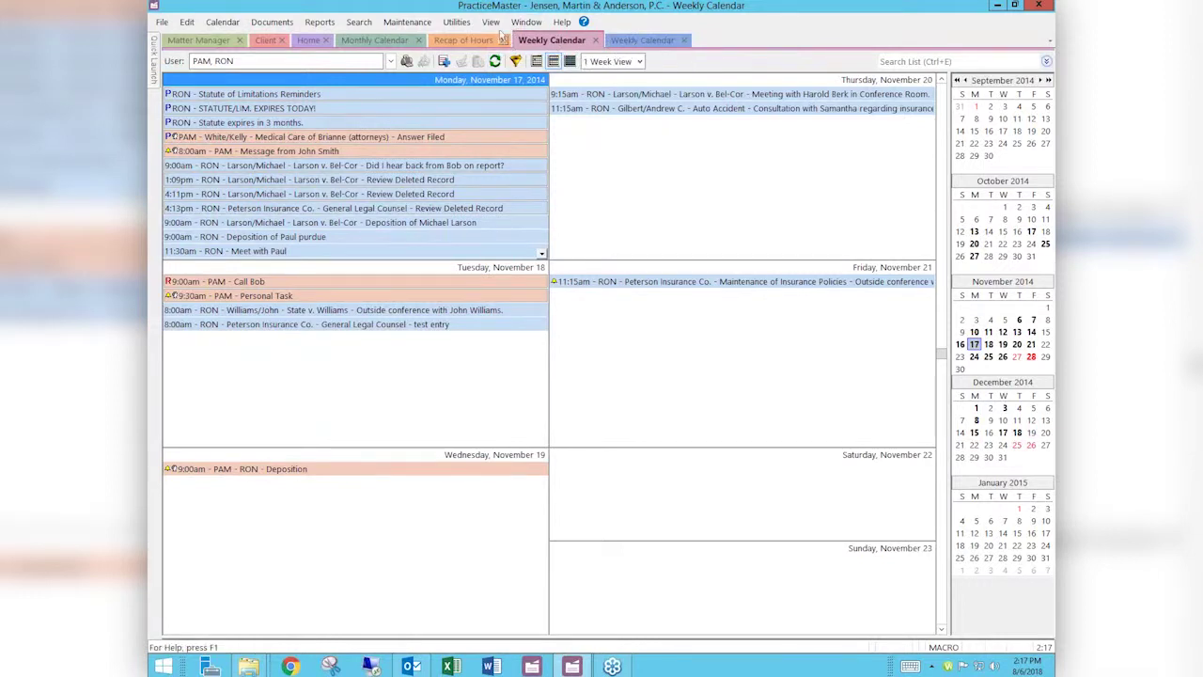
click(625, 39)
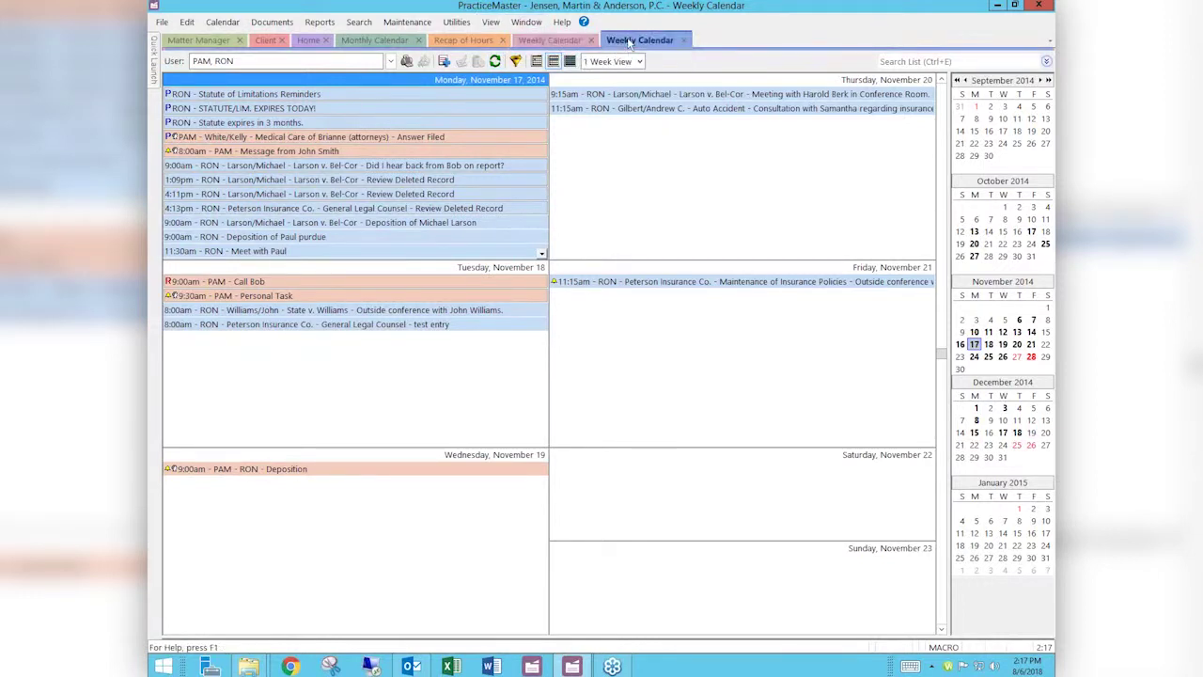
click(525, 22)
click(555, 54)
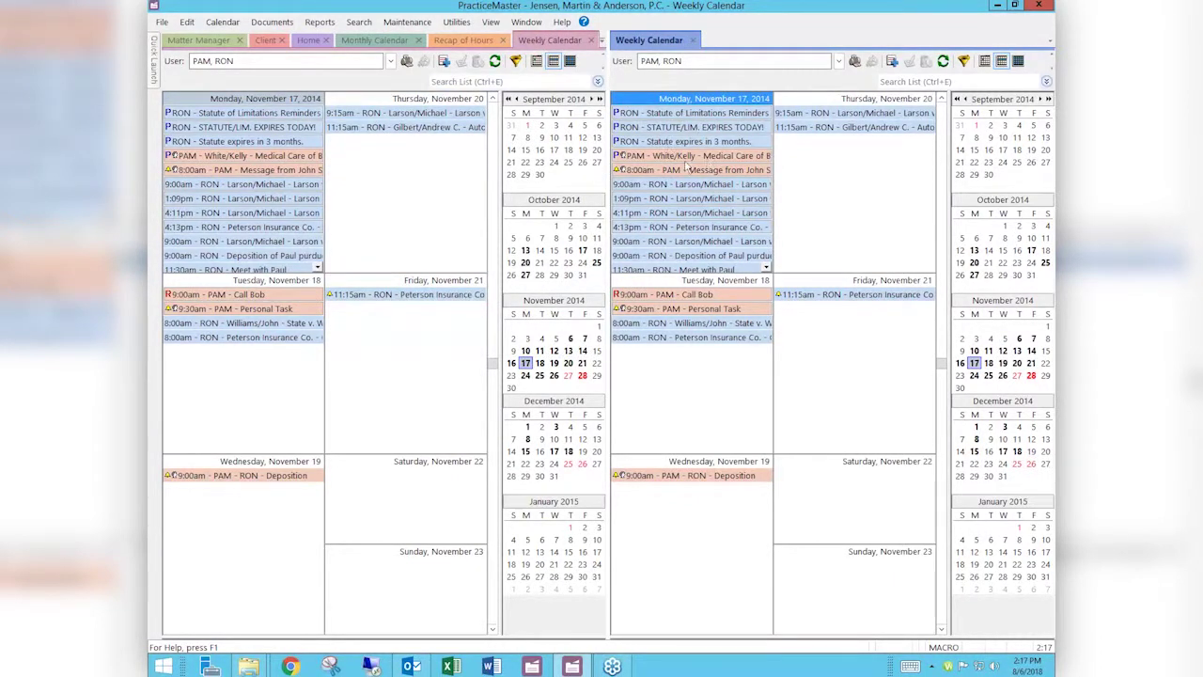
Open the Fee File in the second tab group, and close Recap of Hours and the Weekly Calendar in the first group.
click(155, 70)
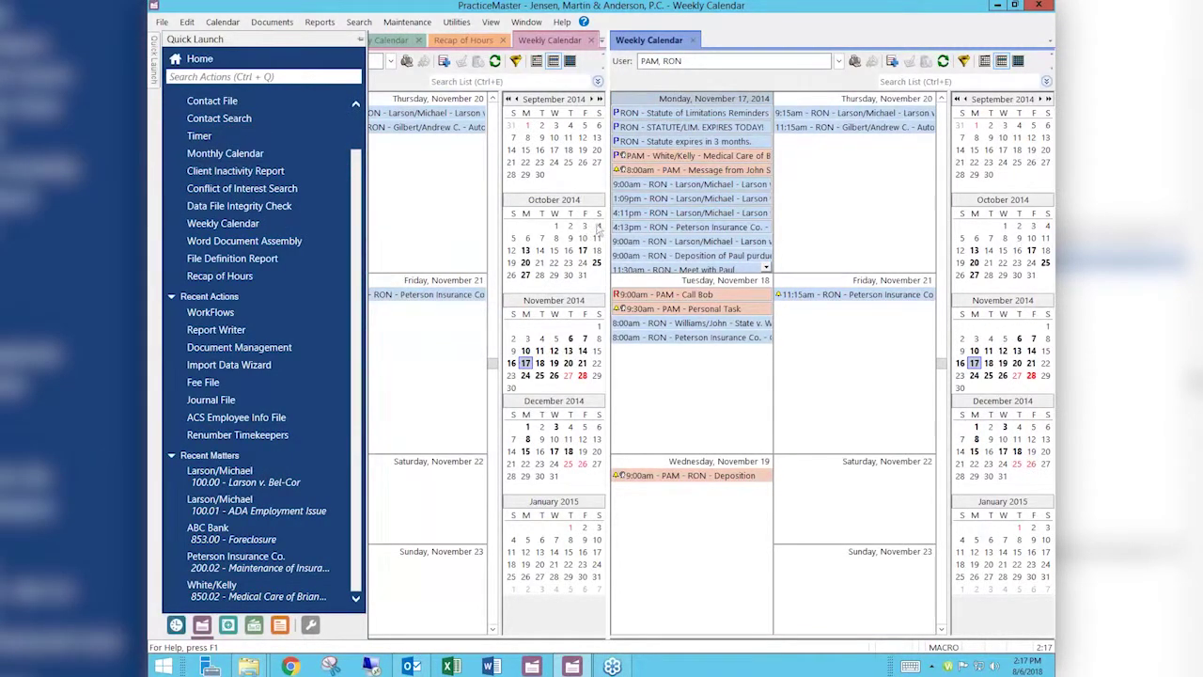
click(270, 391)
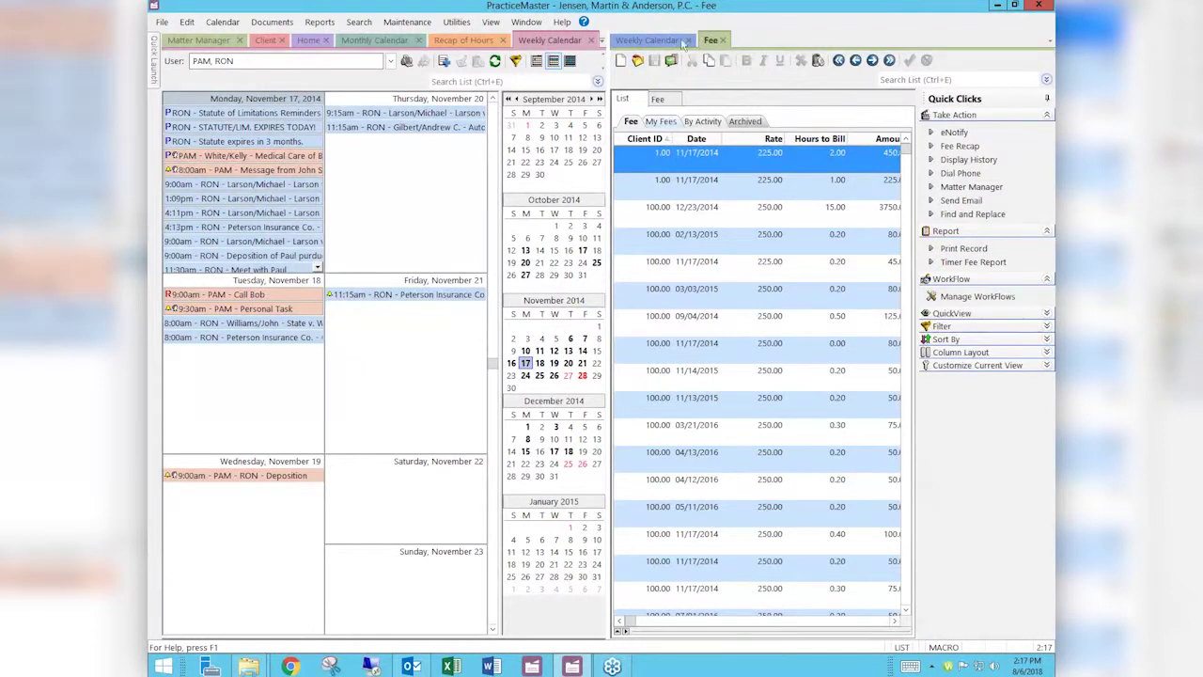
click(593, 40)
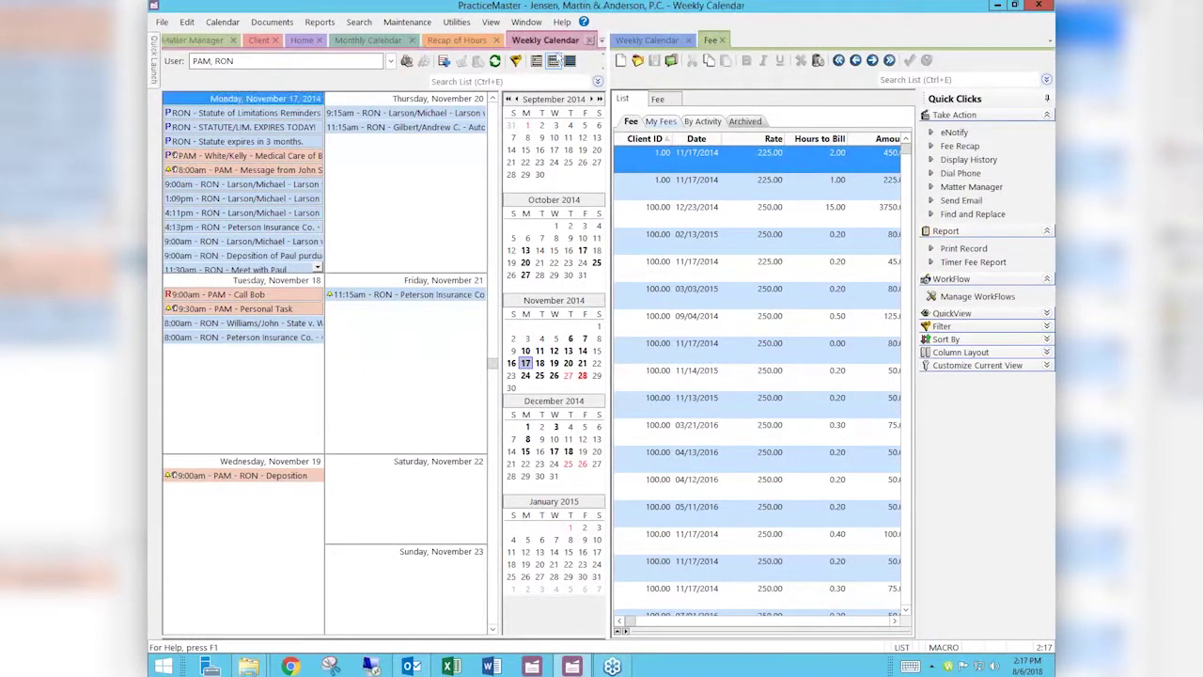
click(502, 40)
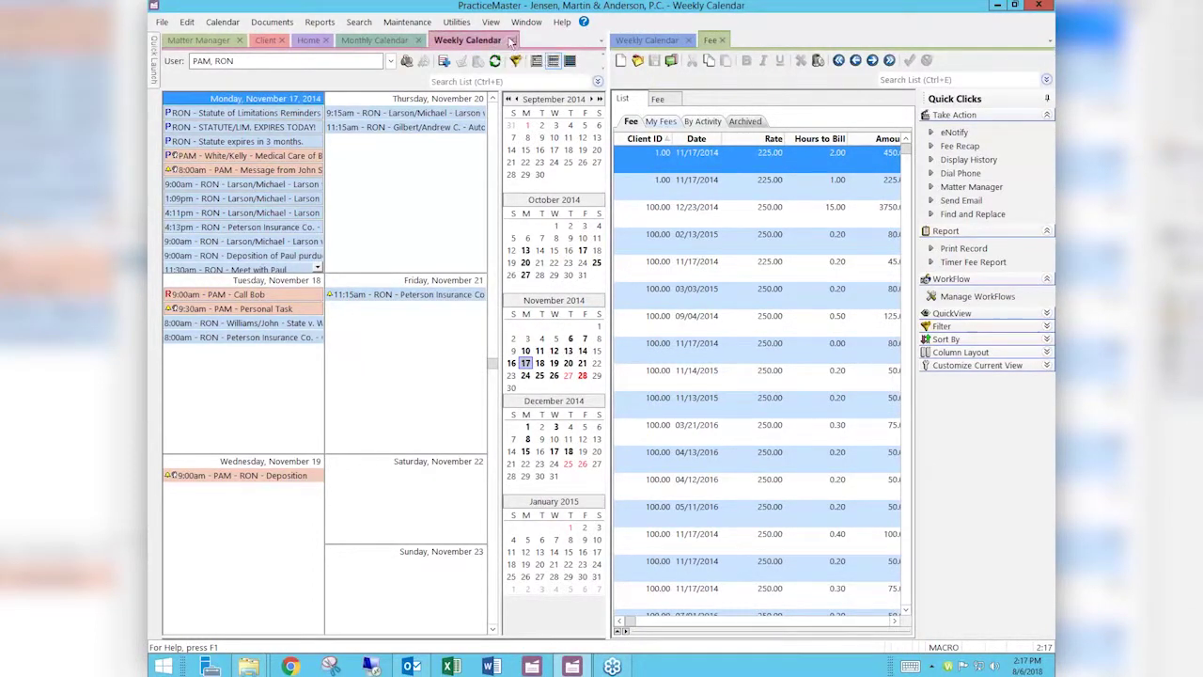
click(510, 40)
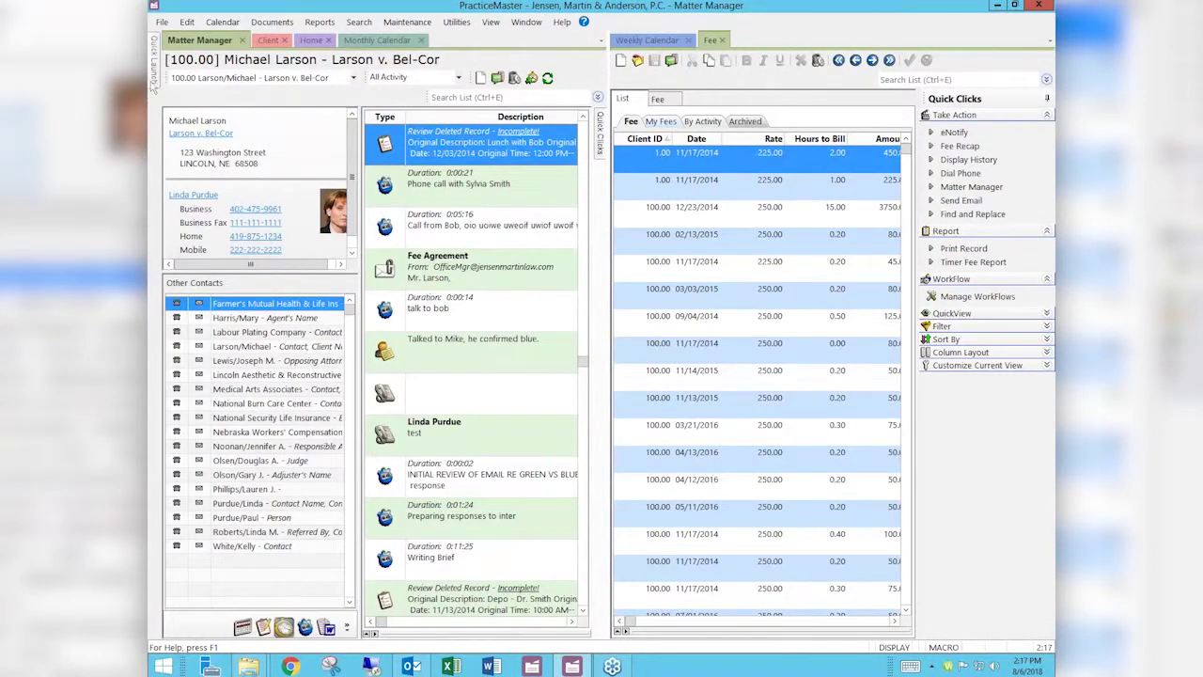
Open the Journal File in the first tab group and switch between it and the Monthly Calendar.
click(155, 94)
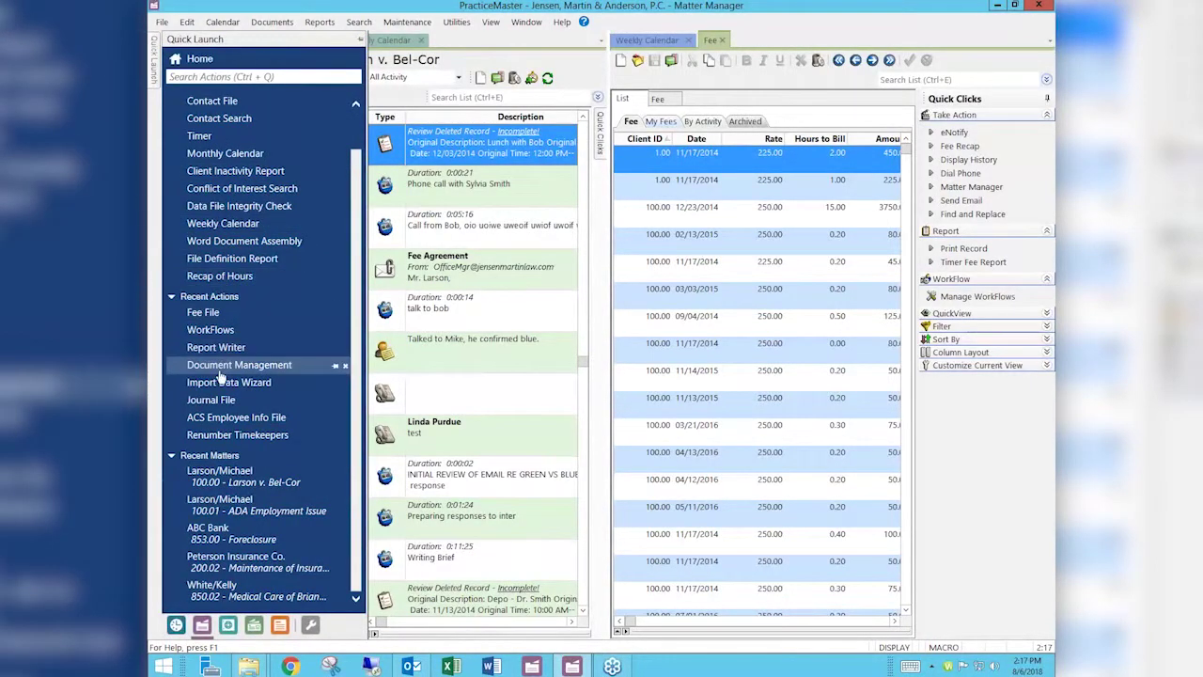
click(225, 400)
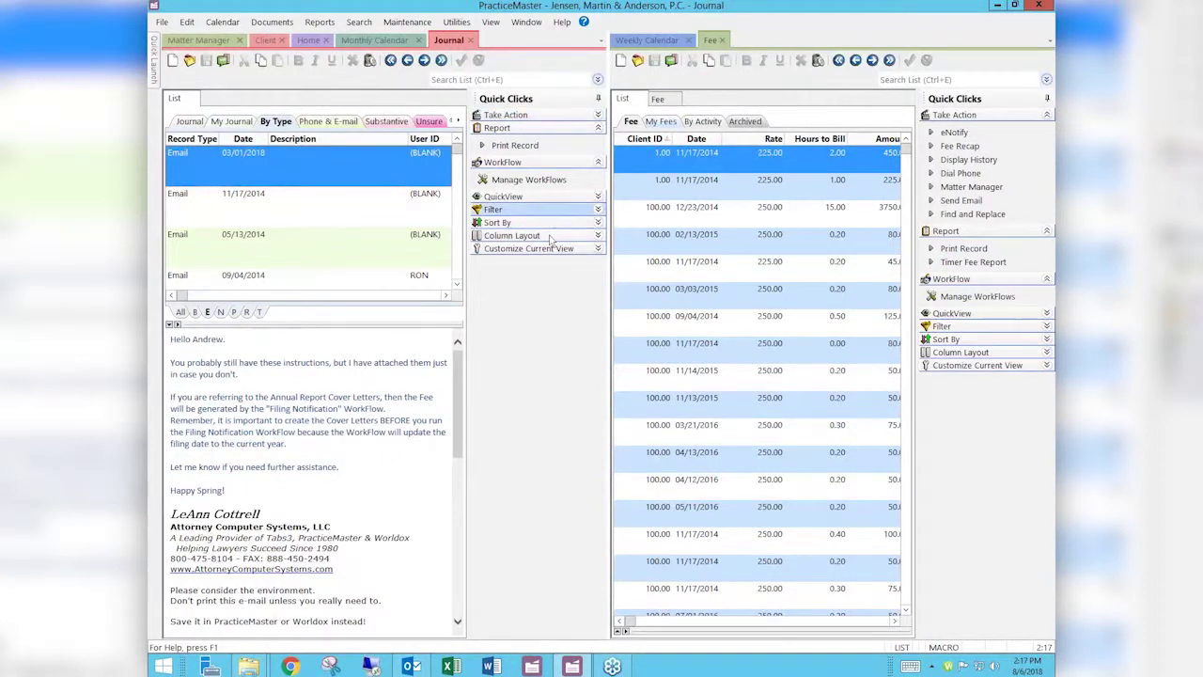
click(470, 41)
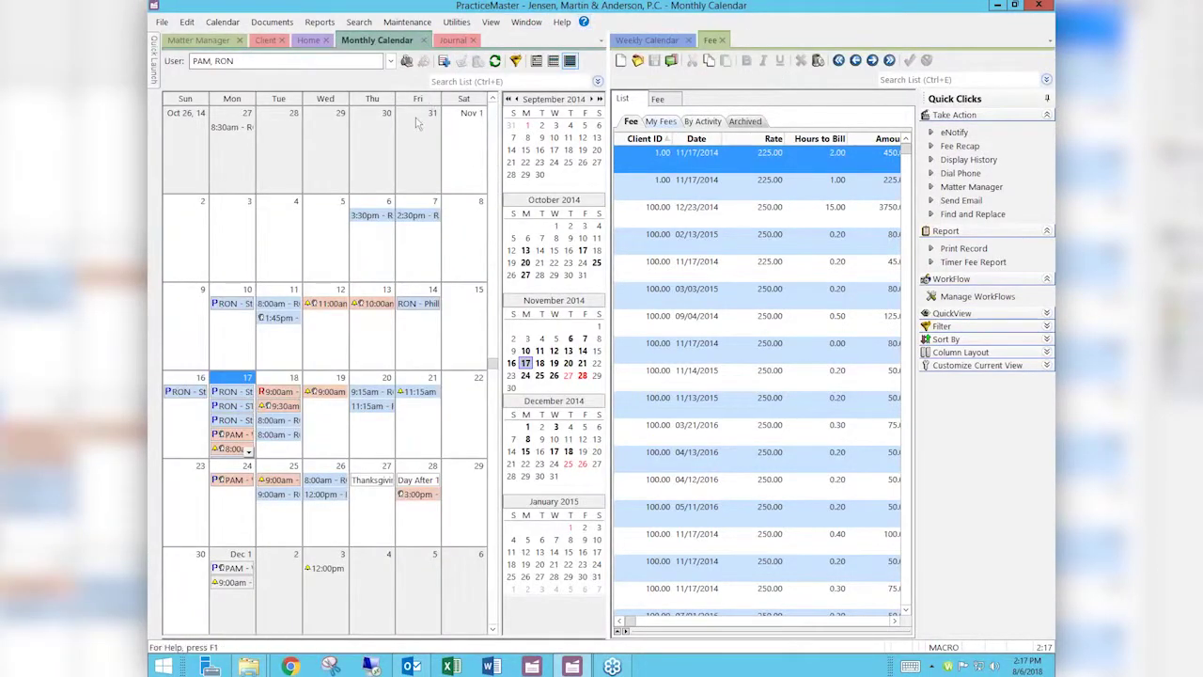
click(453, 40)
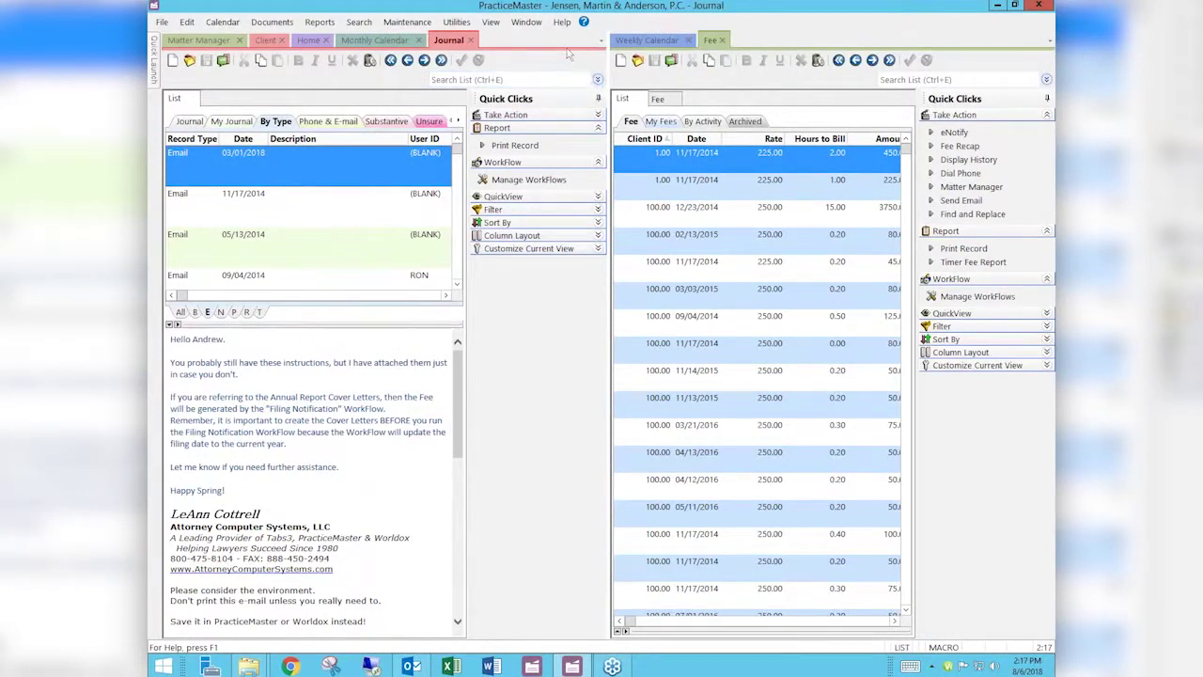
Close the Fee and Weekly Calendar windows in the second tab group to end the split view.
click(720, 41)
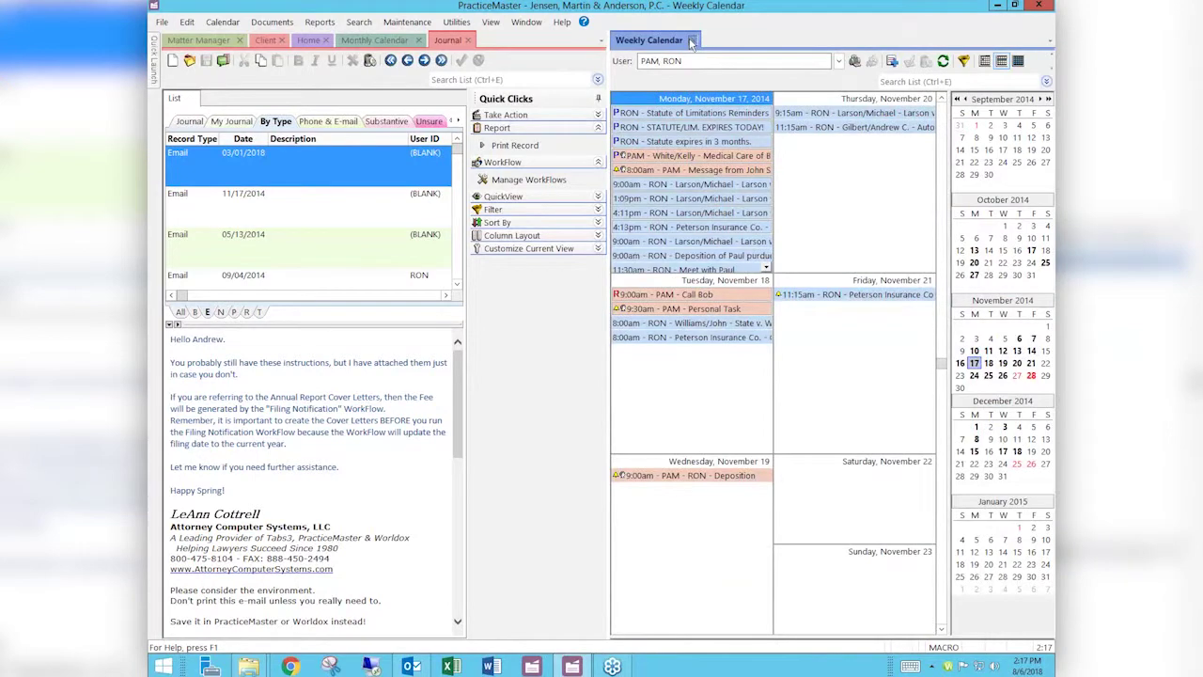
click(692, 40)
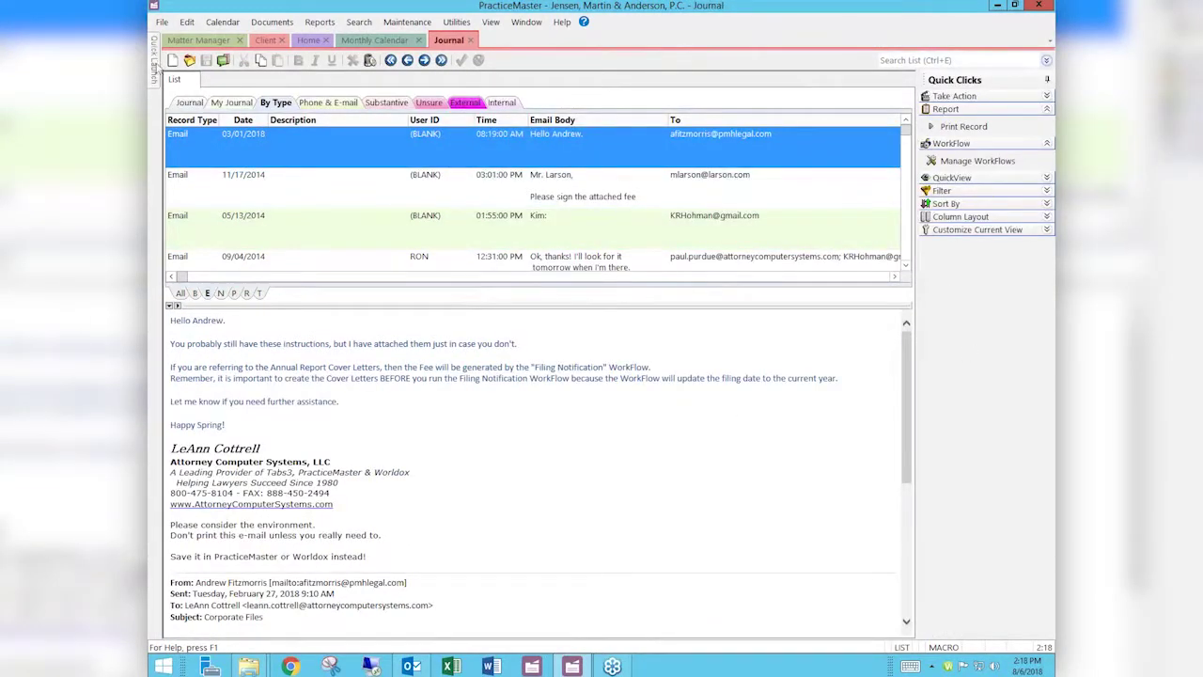
Run a Contact Search for TEST, preview its report, and return to the Contact Search window.
click(154, 58)
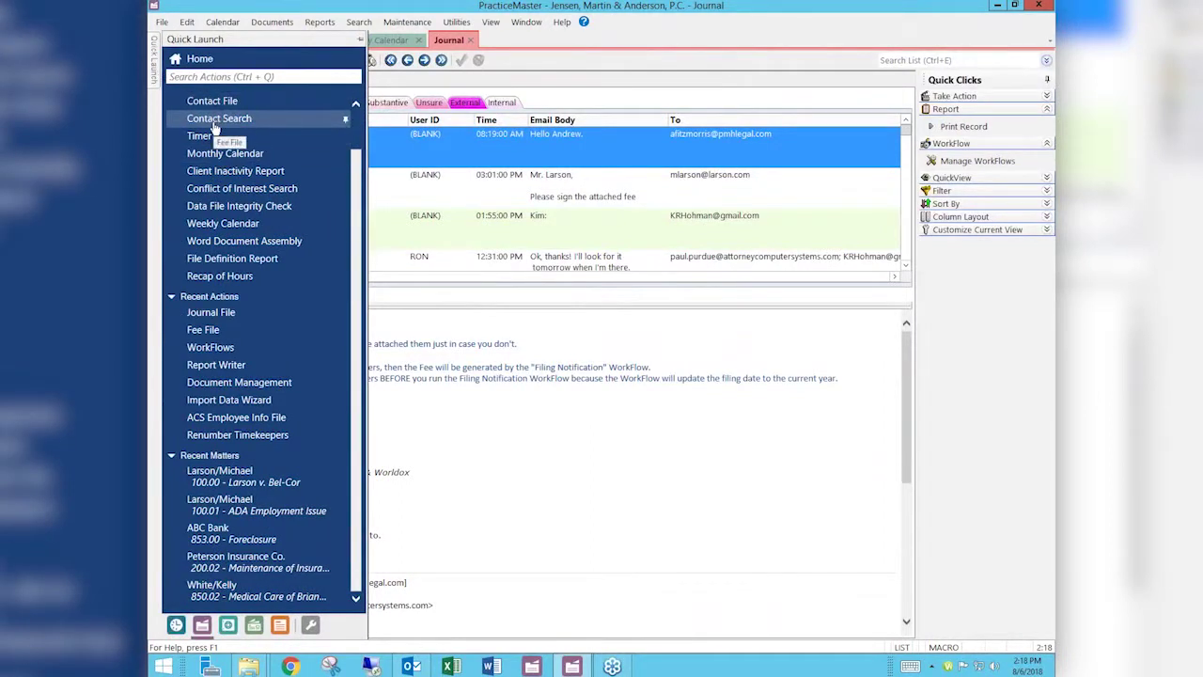
click(216, 118)
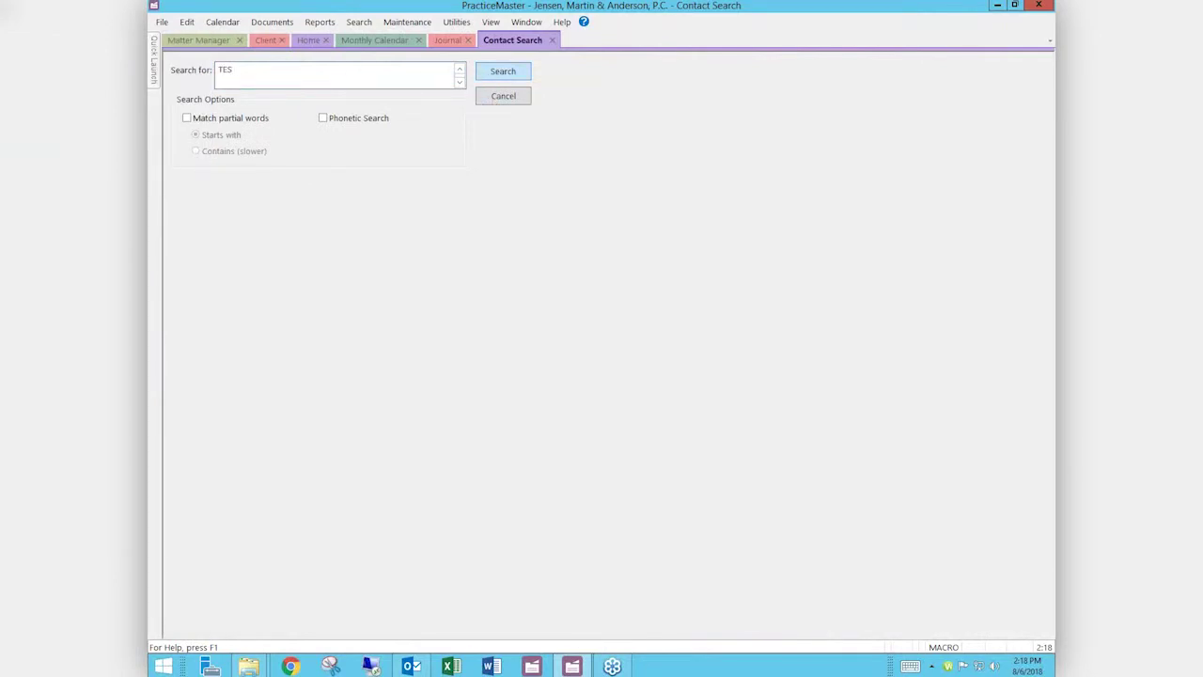
click(486, 77)
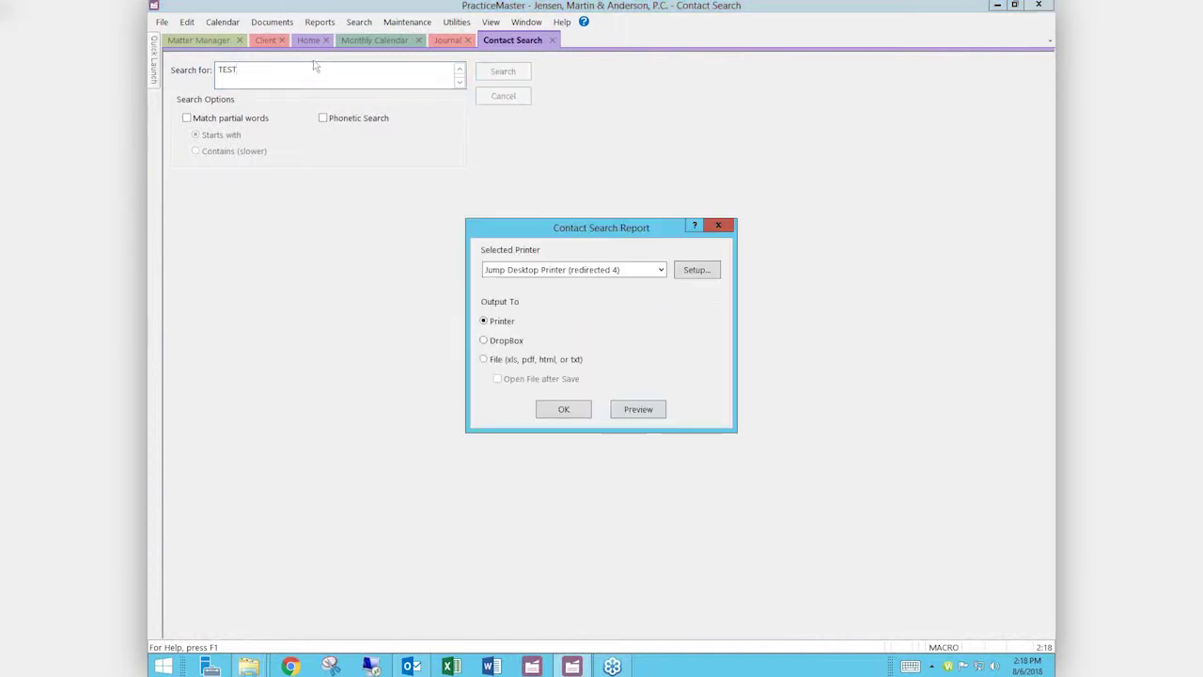
click(633, 409)
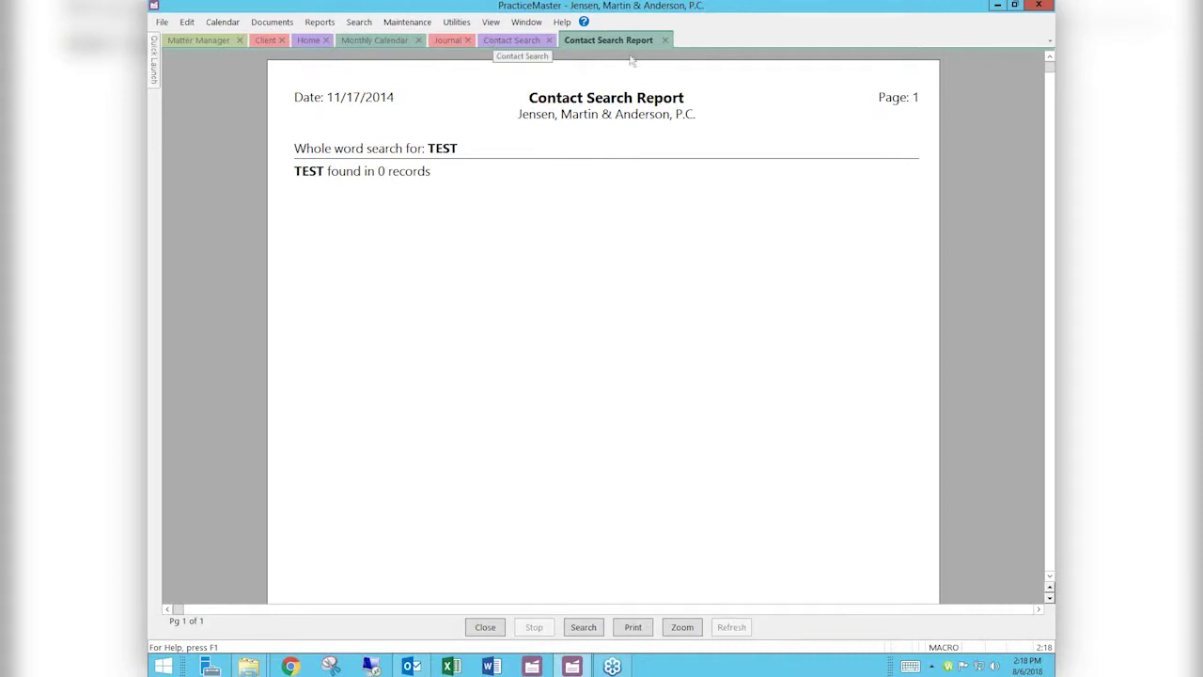
click(512, 40)
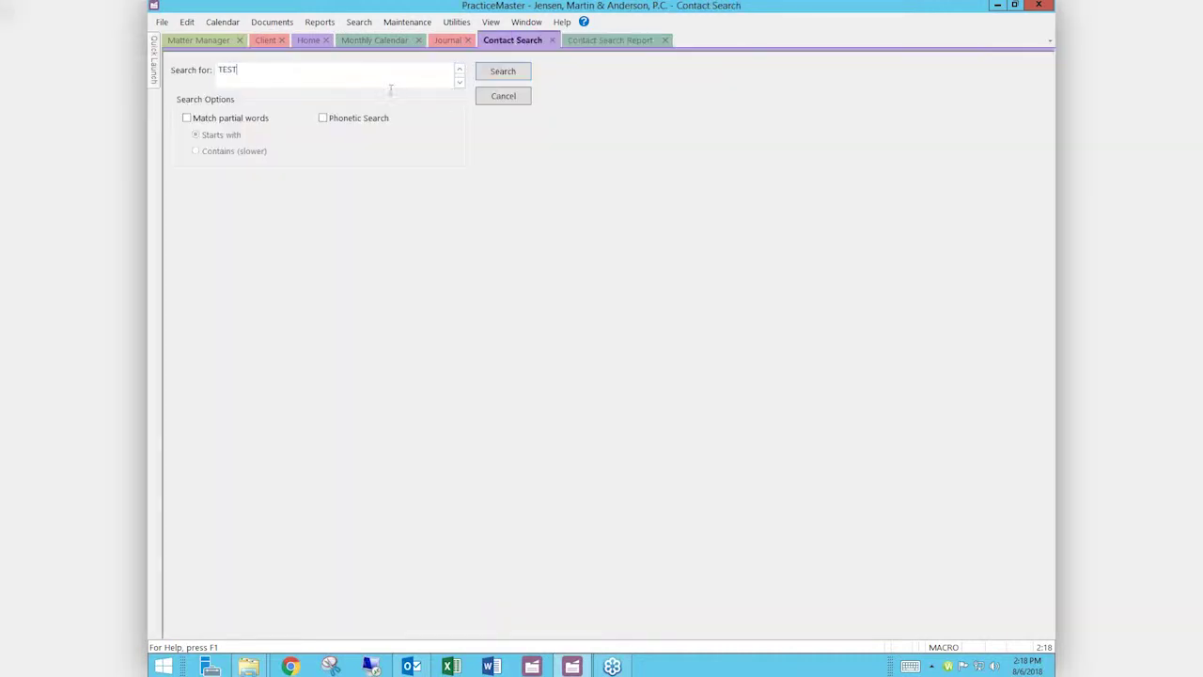
Run a Contact Search for the contact's last name and preview its report in a second report window.
click(154, 61)
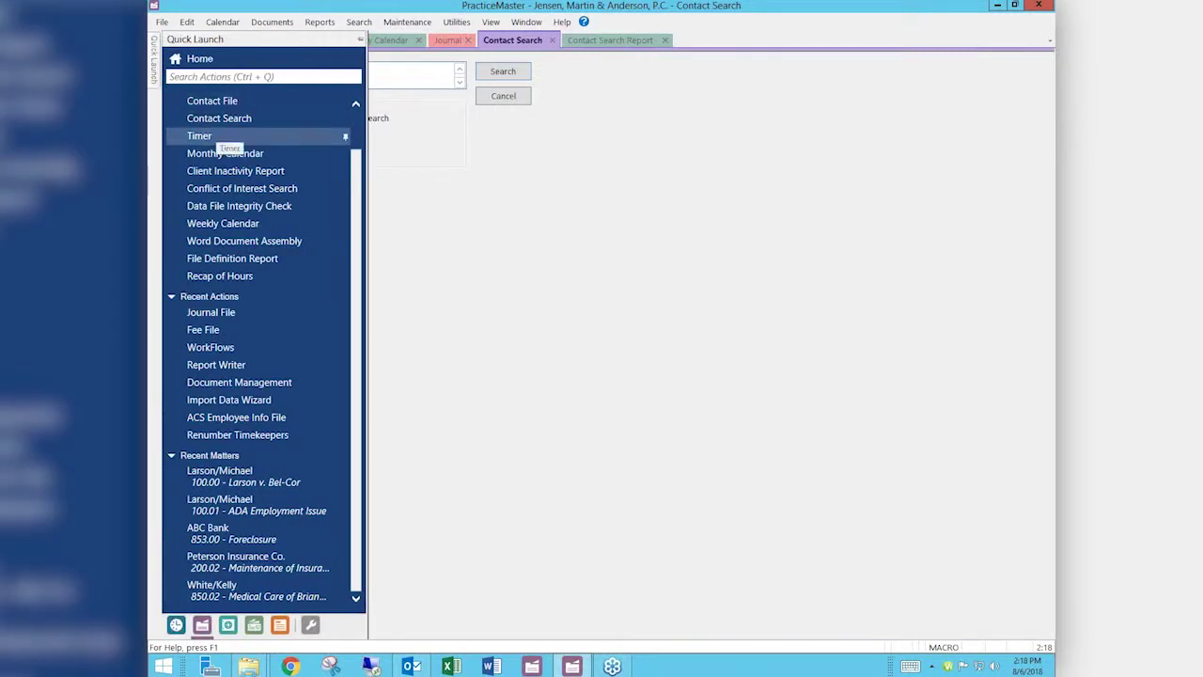
text(PURD)
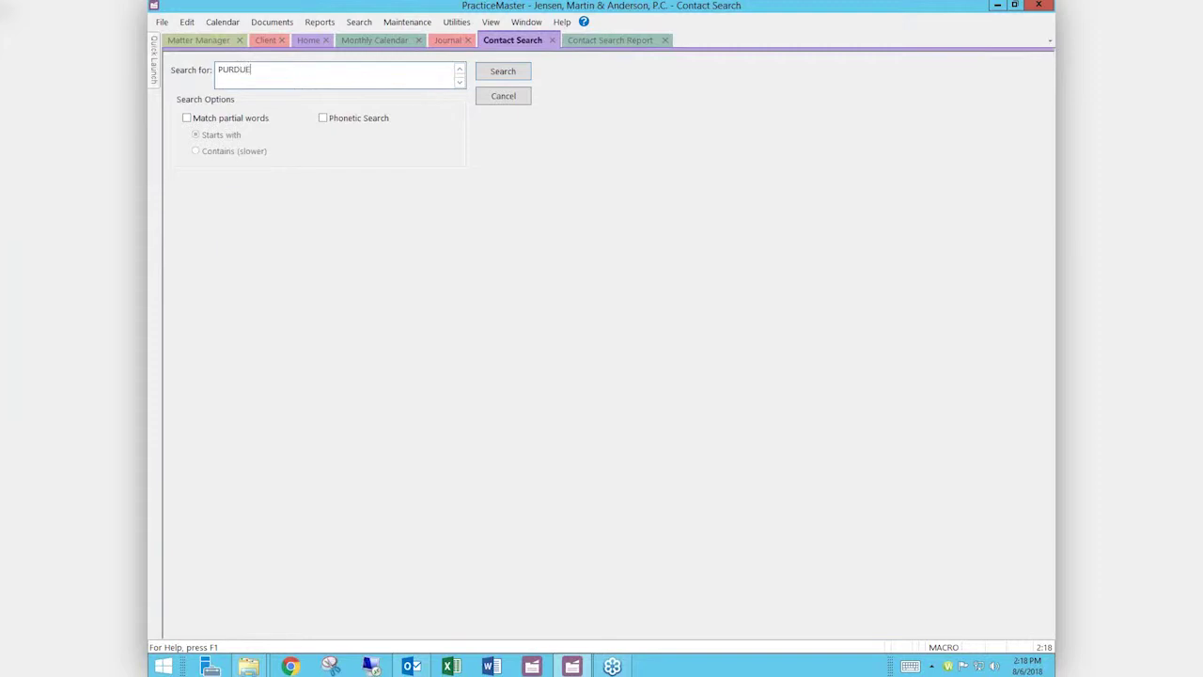
text(UE)
click(485, 74)
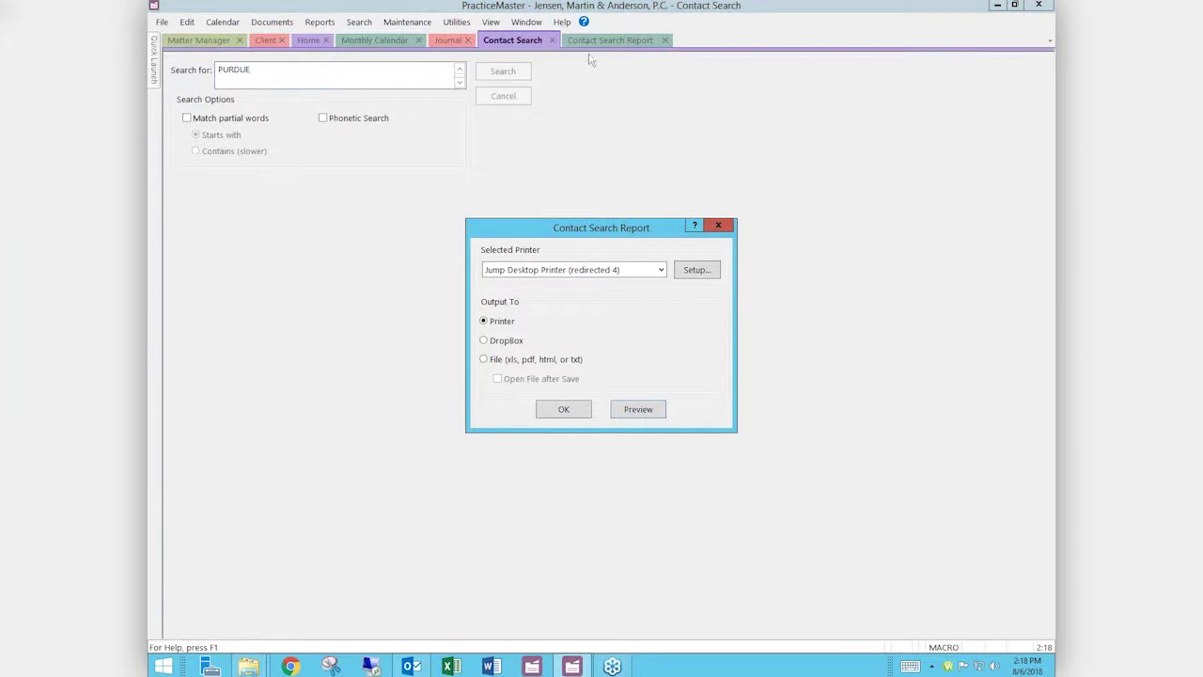
click(637, 410)
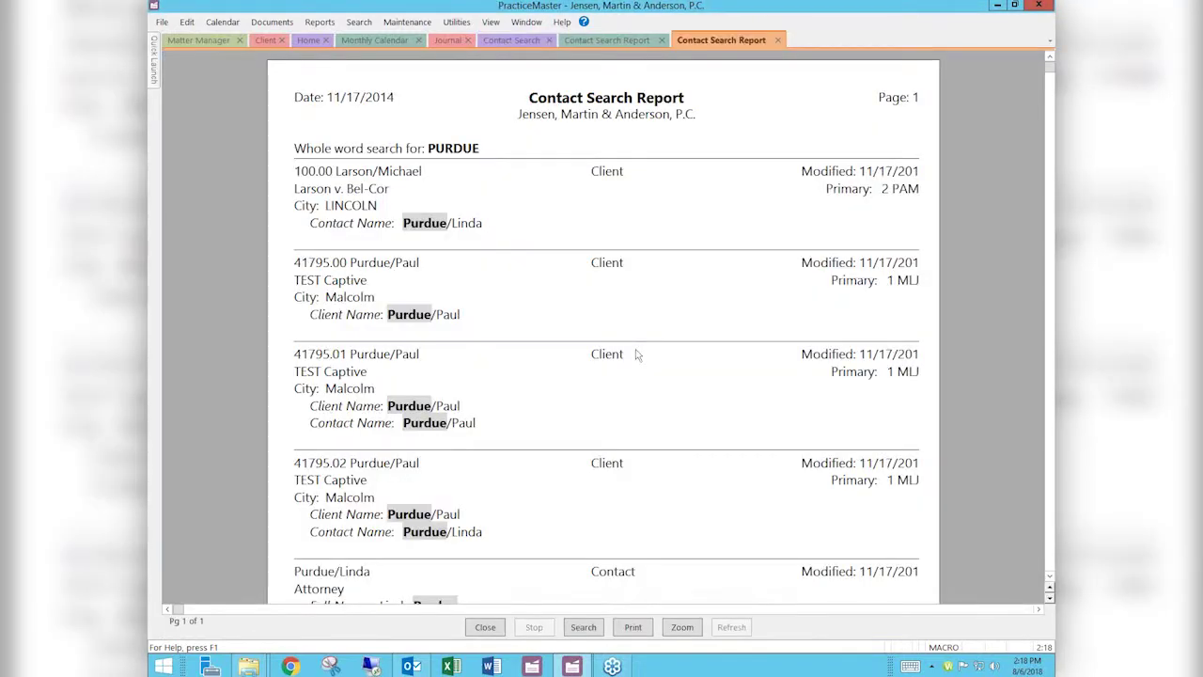
Switch back and forth between the two Contact Search Report windows to compare their results.
click(600, 42)
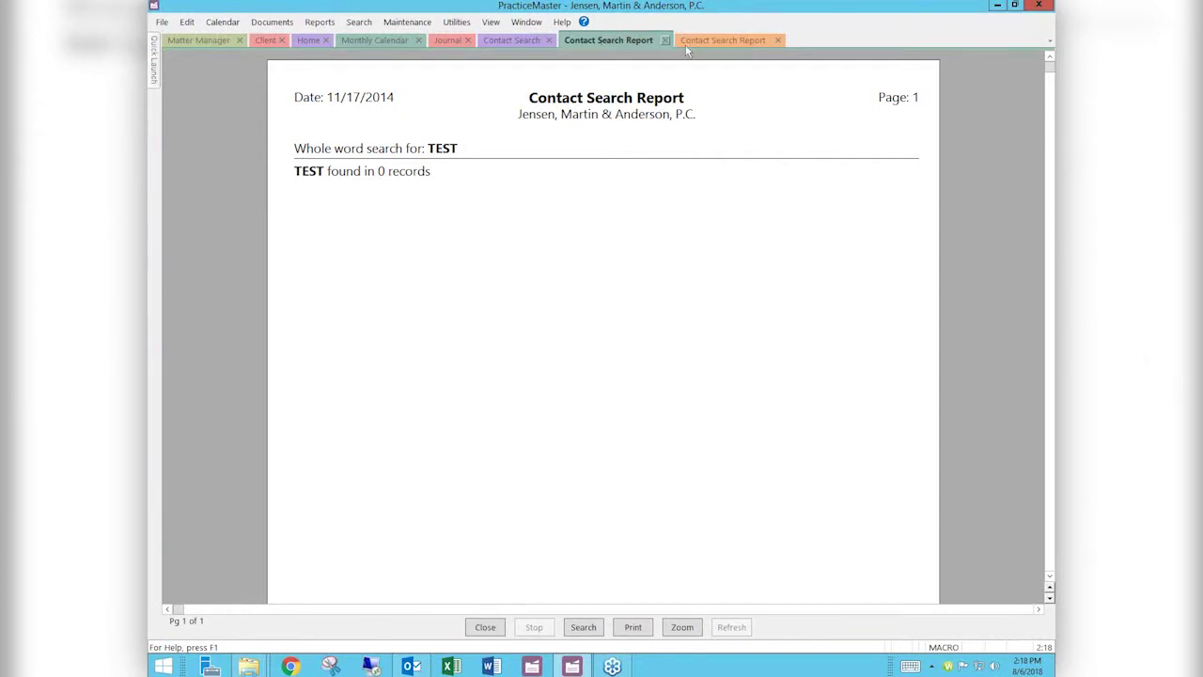
click(703, 42)
click(616, 43)
click(723, 40)
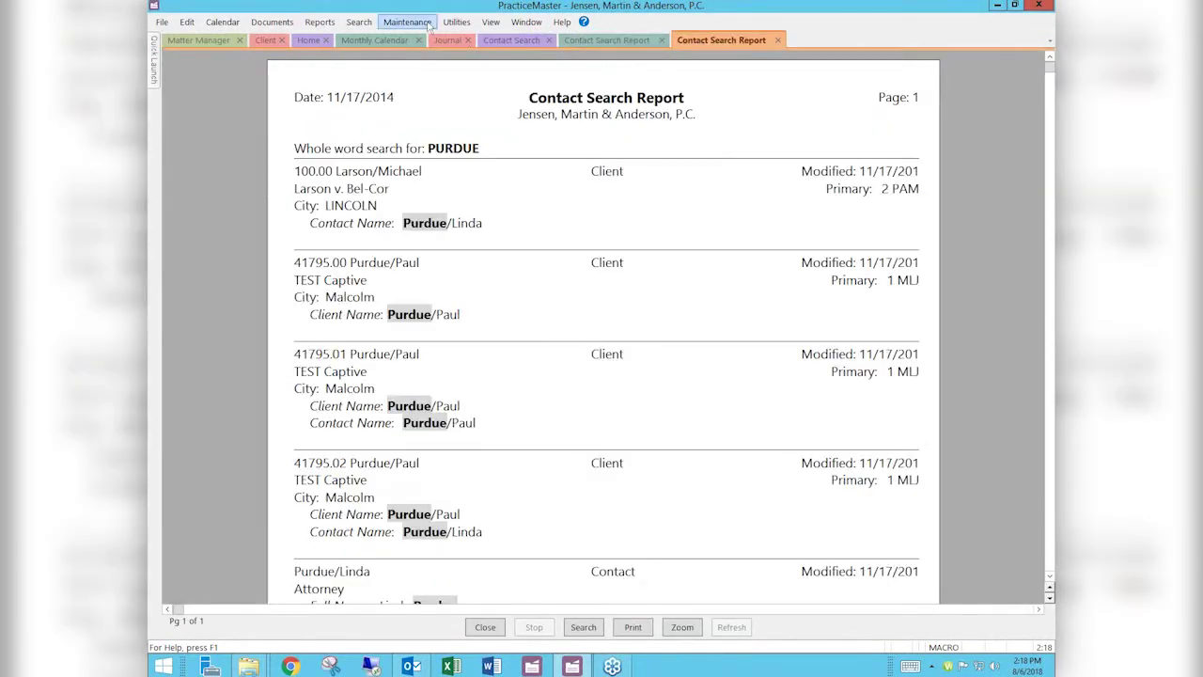
Split the newer Contact Search Report into a new vertical tab group, and close that report.
click(491, 22)
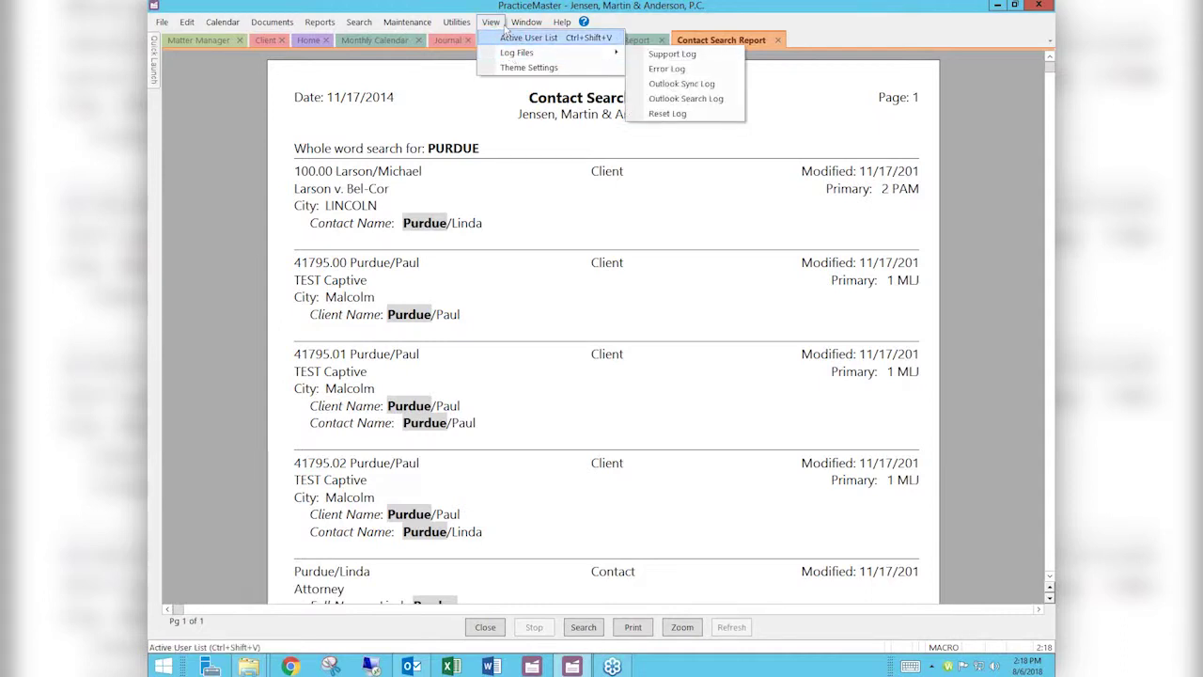
mouse_move(526, 21)
click(547, 52)
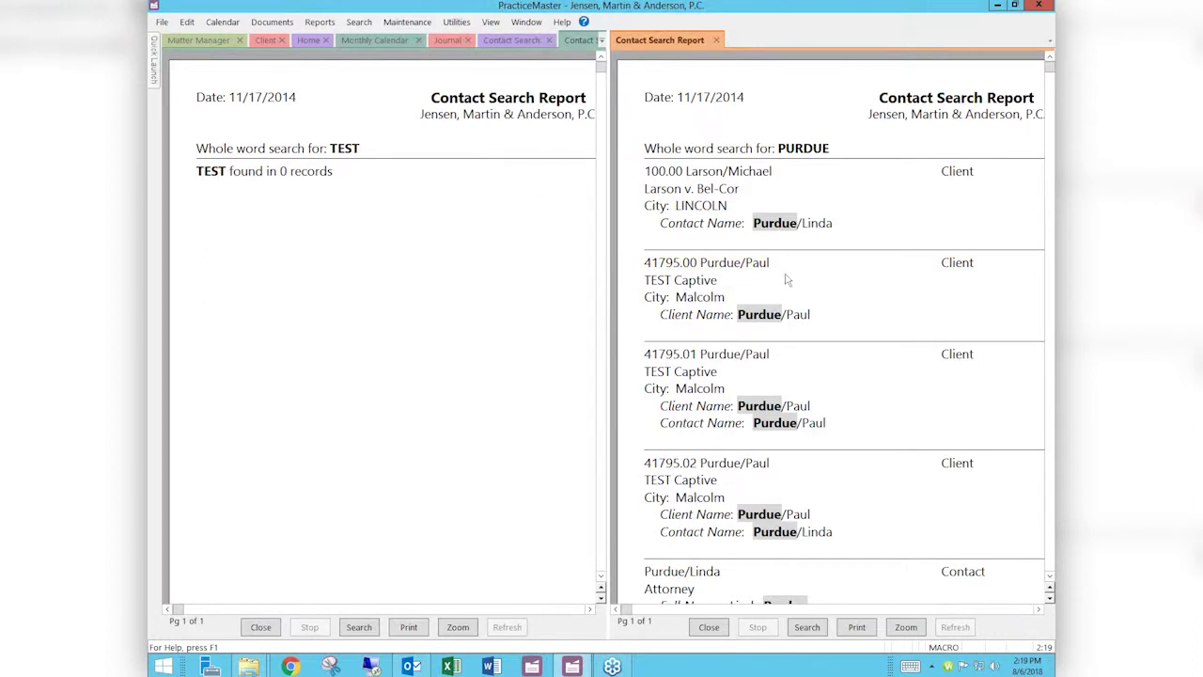
click(716, 40)
Place the TEST Contact Search Report in a new horizontal tab group, and close that report.
click(523, 22)
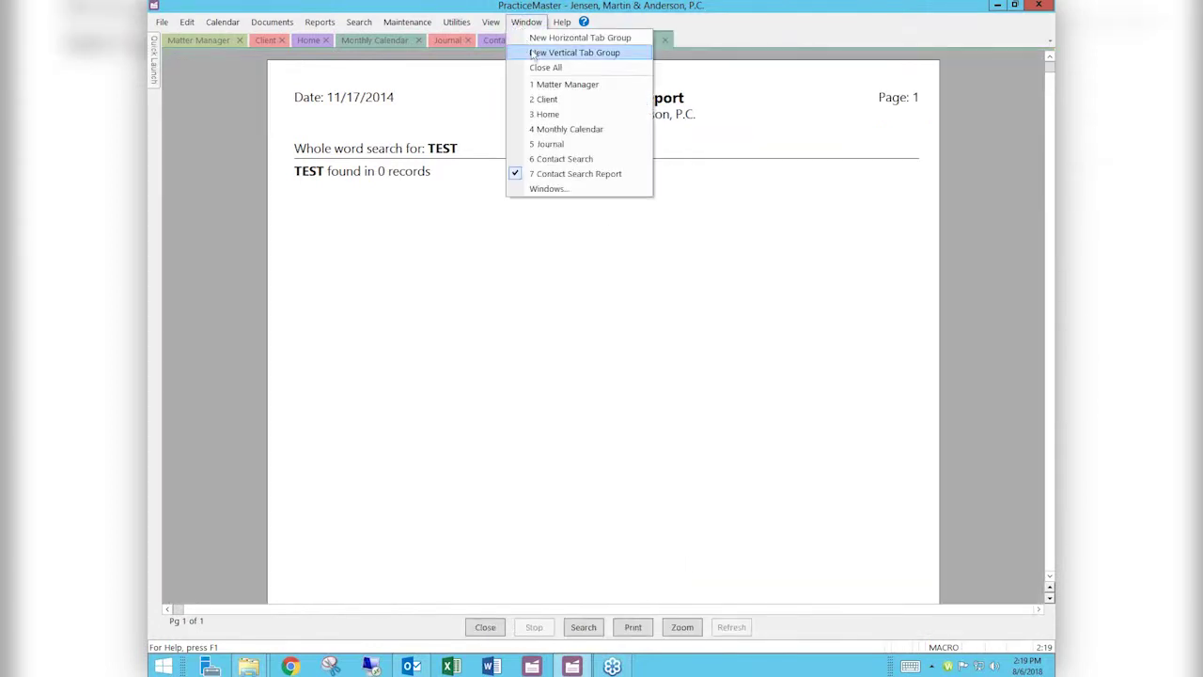
click(550, 39)
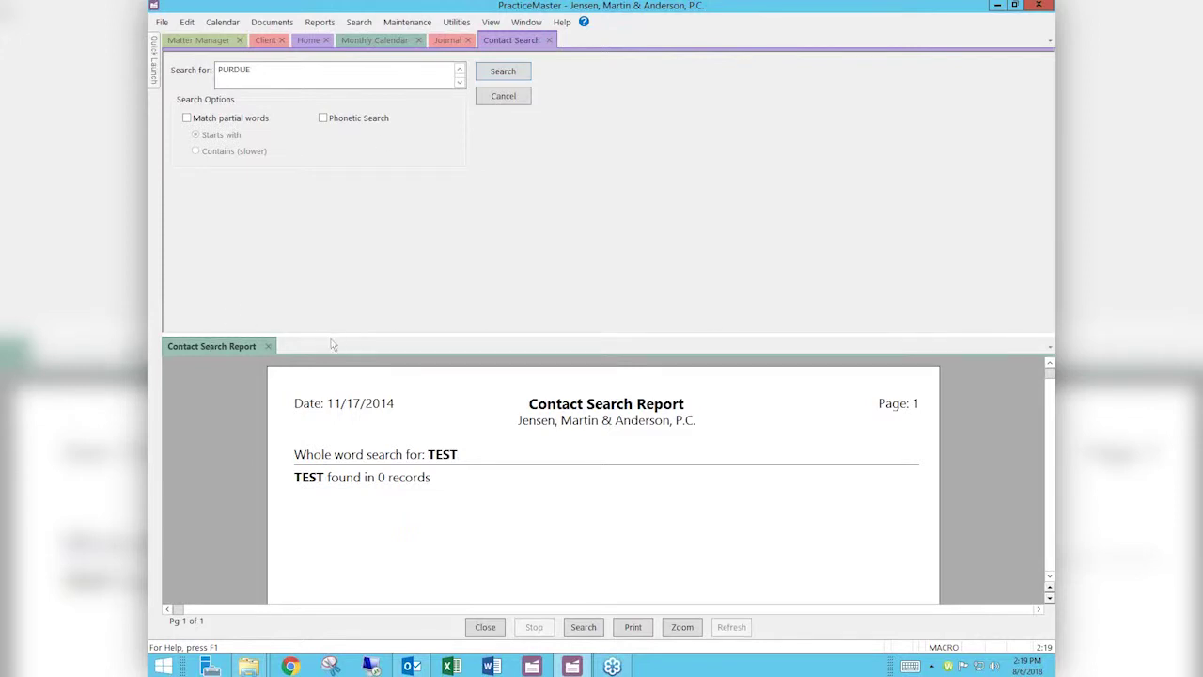
click(268, 346)
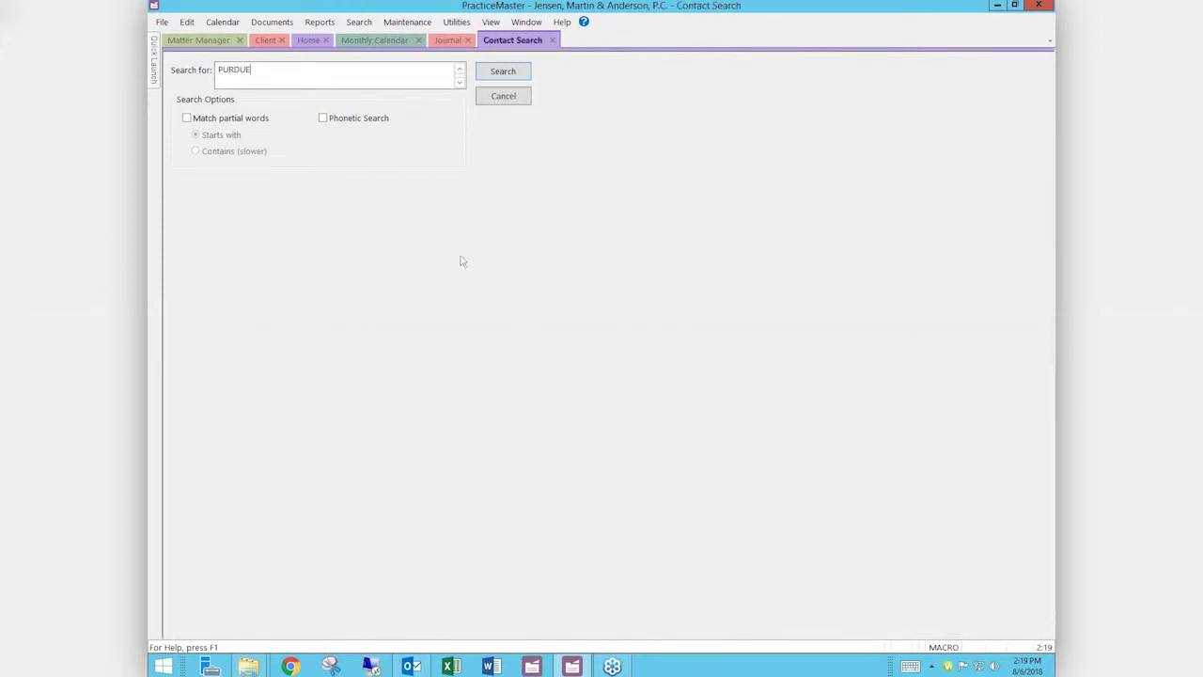
Close Contact Search, Journal, Monthly Calendar, Home and Client, and pin the Quick Launch pane open beside Matter Manager.
click(552, 40)
click(470, 39)
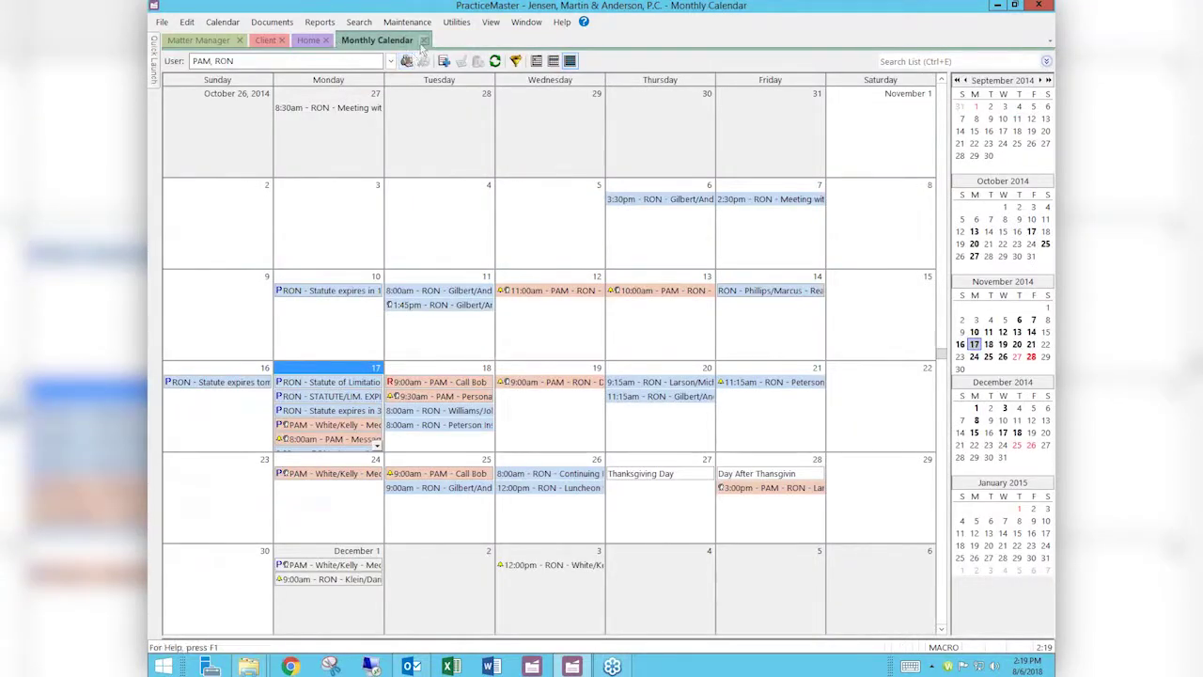
click(423, 40)
click(325, 41)
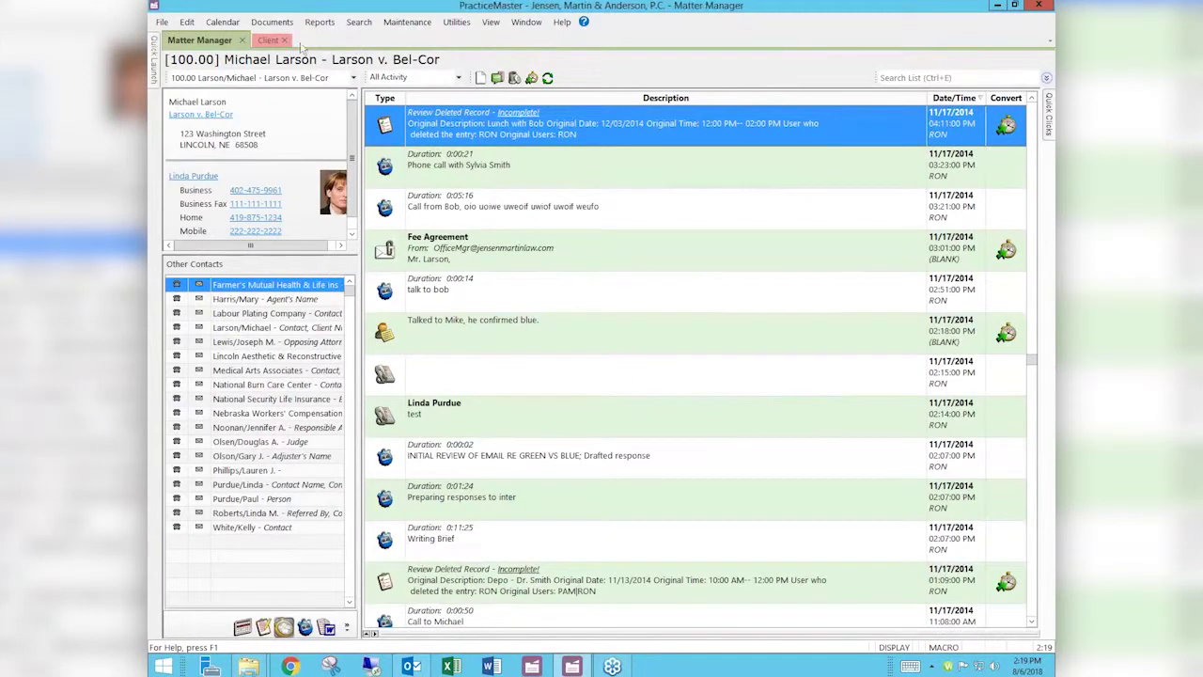
click(285, 41)
mouse_move(150, 83)
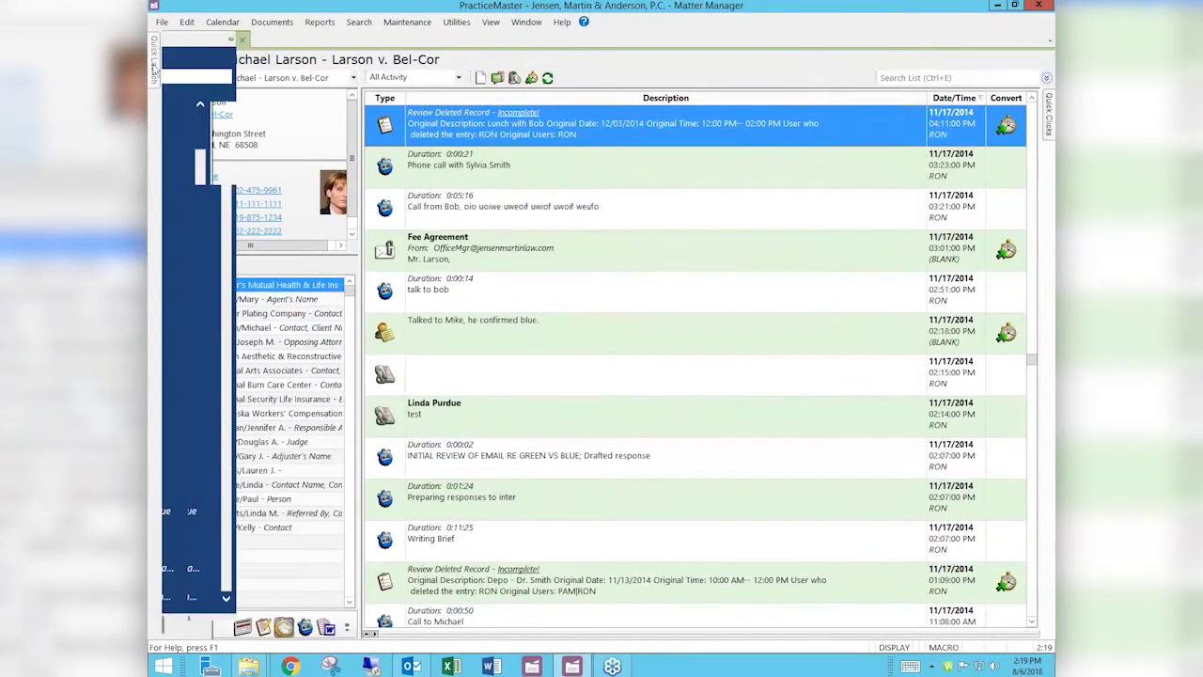
click(360, 38)
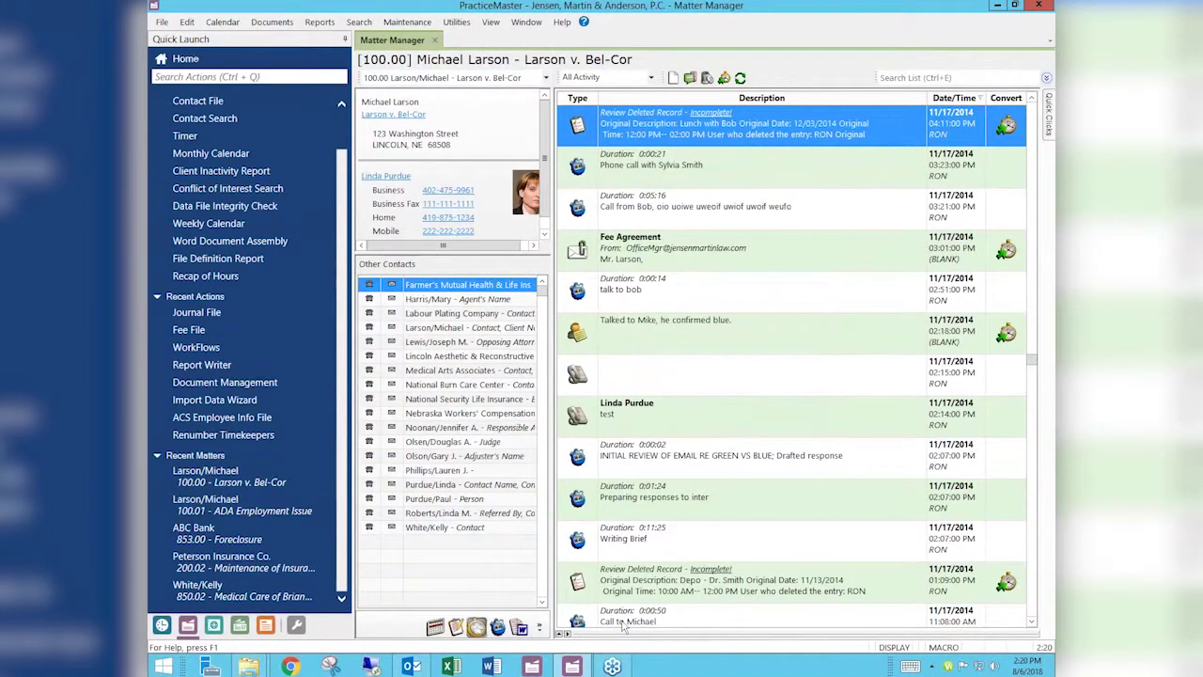
click(359, 22)
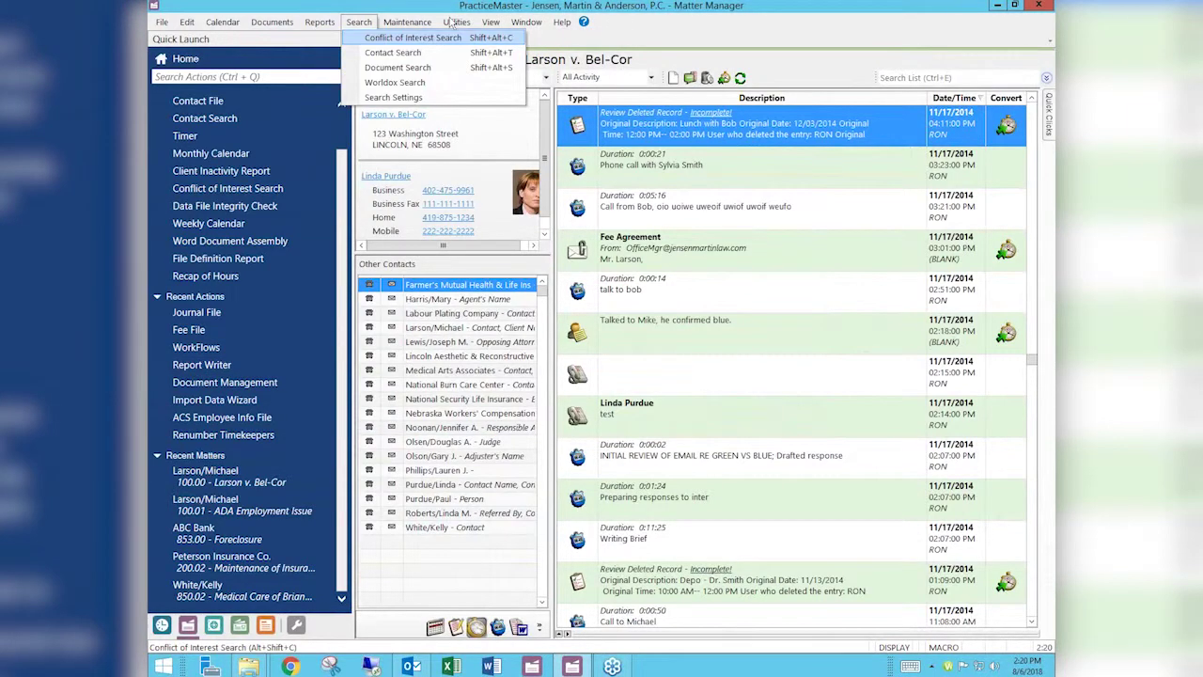
click(490, 21)
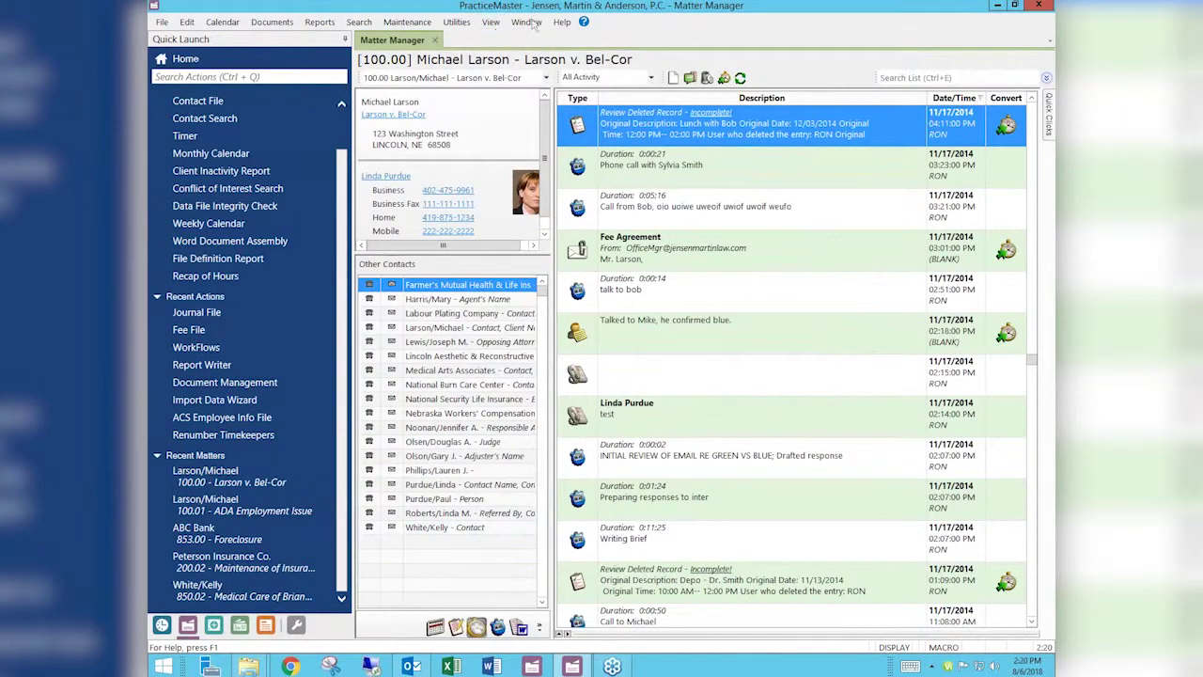
click(527, 21)
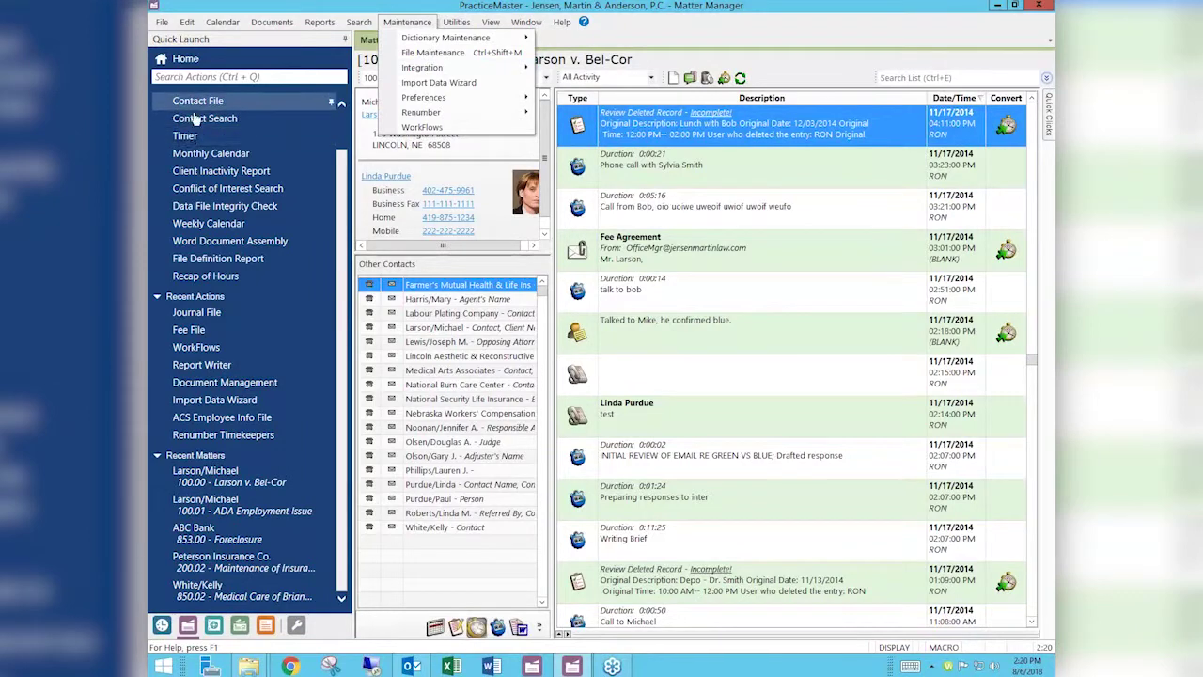
Open the Monthly Calendar and place it in a new vertical tab group beside Matter Manager.
click(193, 156)
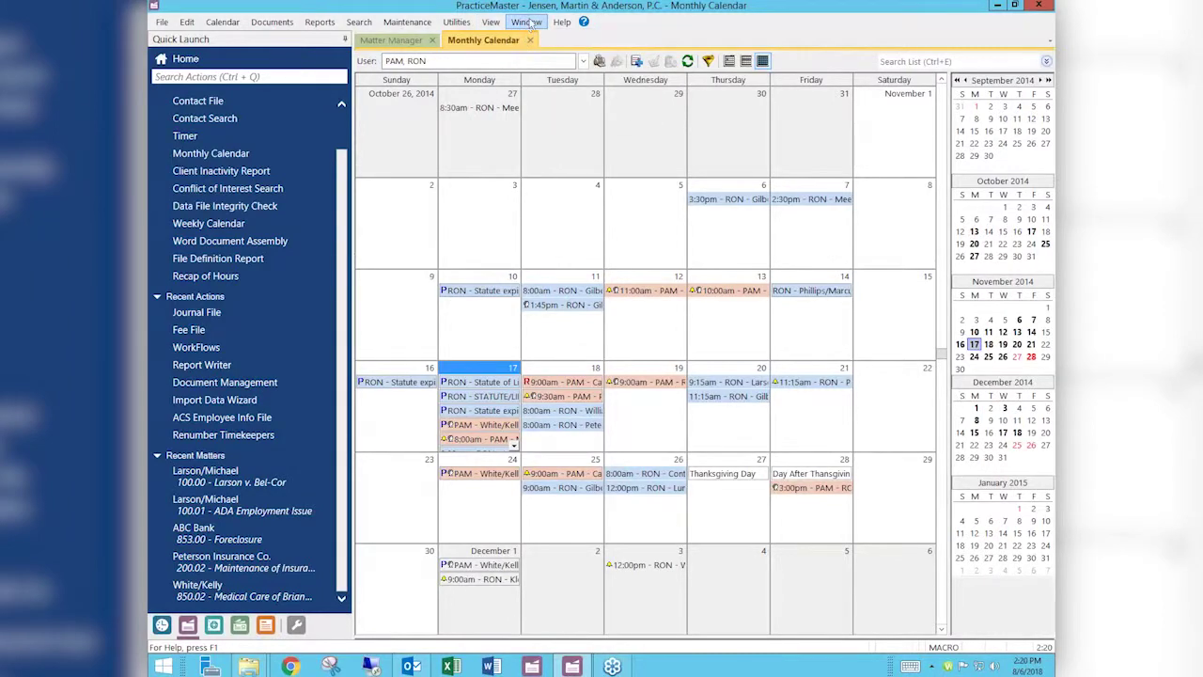
click(527, 22)
click(542, 52)
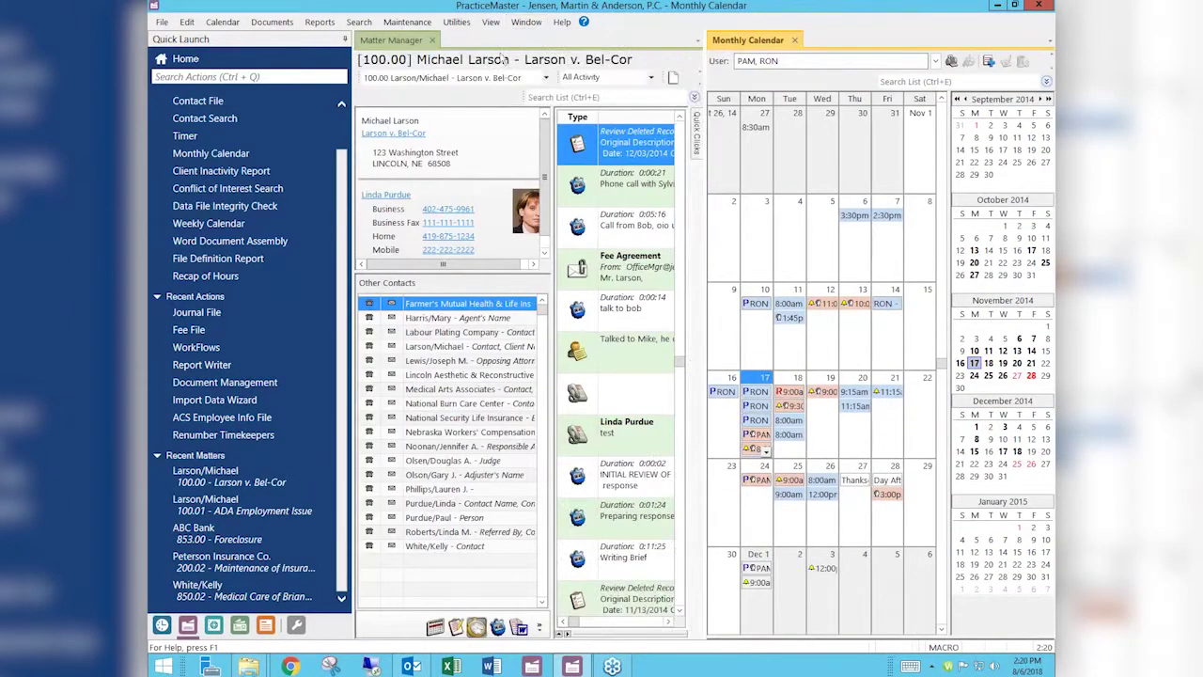
Open Recap of Hours in the Matter Manager group, and move it into the second group ahead of the Monthly Calendar.
click(378, 41)
click(207, 276)
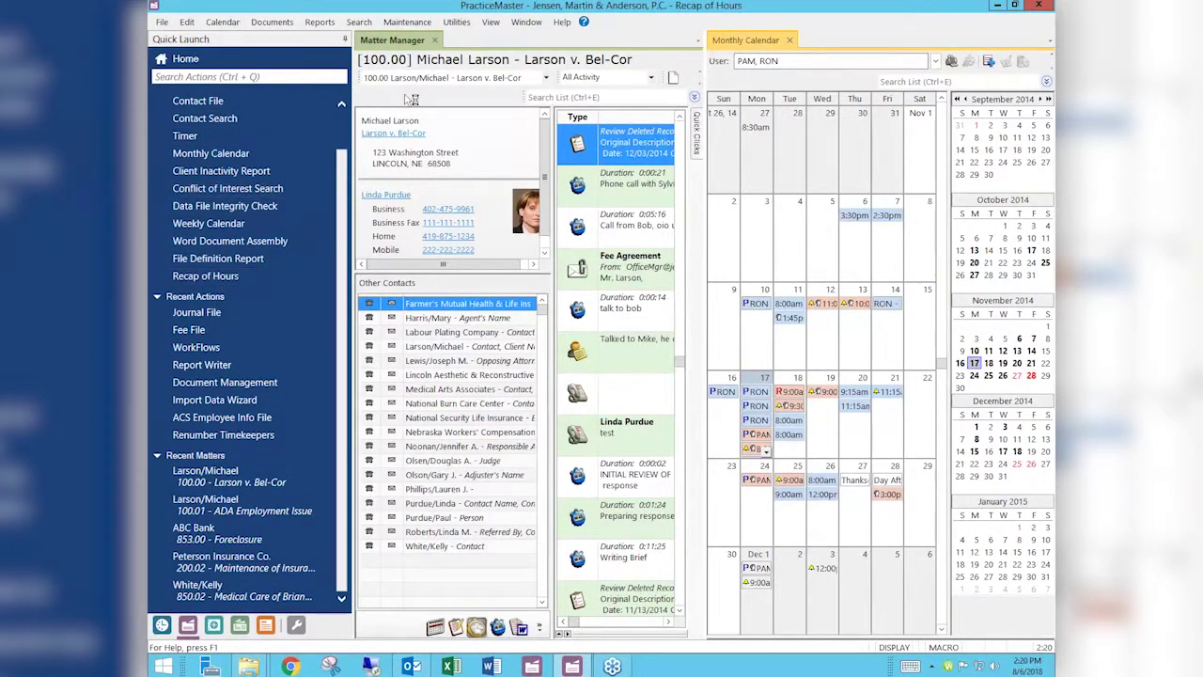
drag(481, 40, 843, 37)
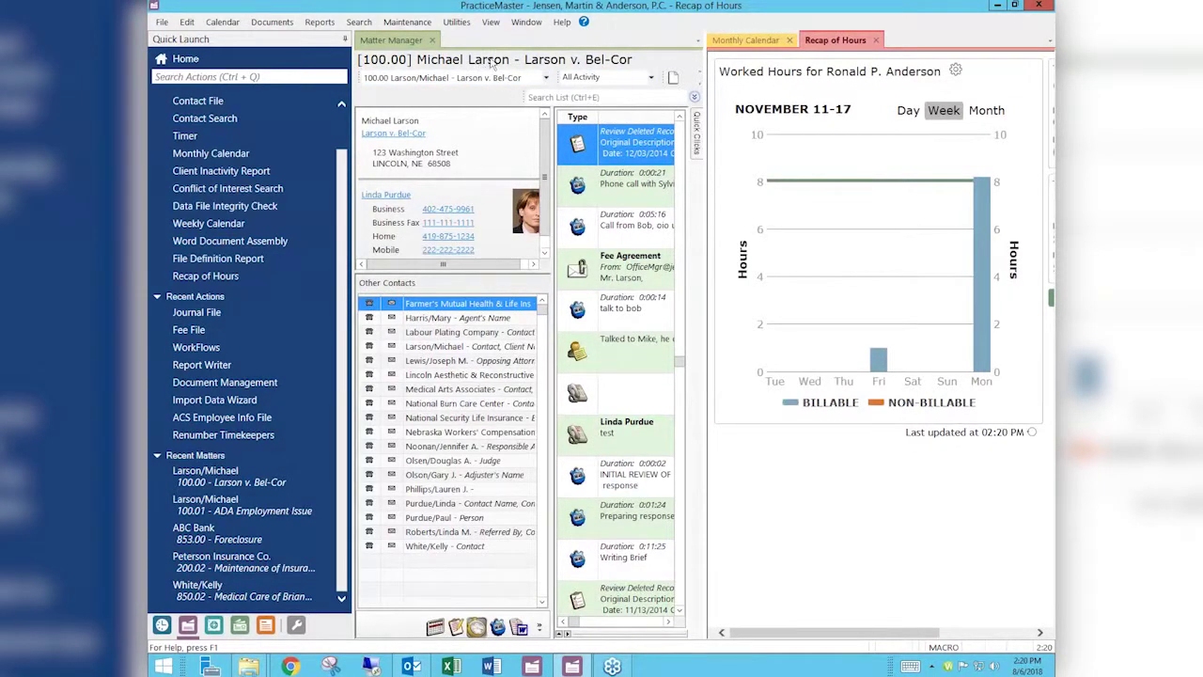
drag(834, 45, 780, 44)
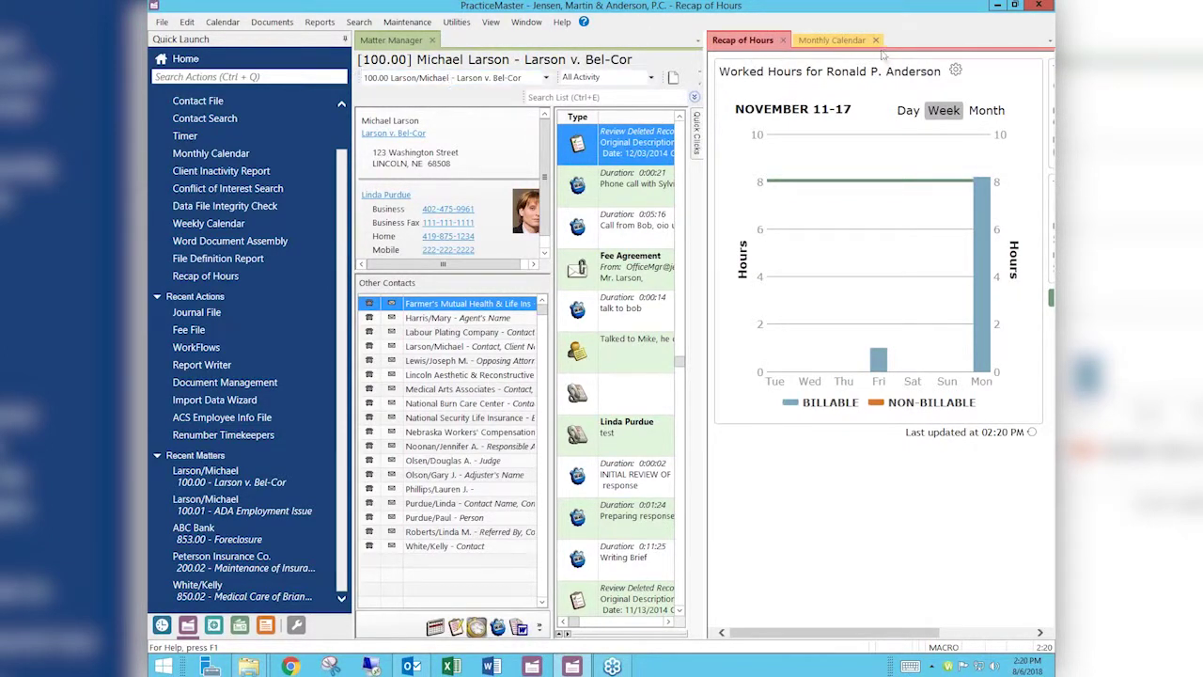
Merge Matter Manager into the other tab group and position it between Recap of Hours and Monthly Calendar.
click(423, 40)
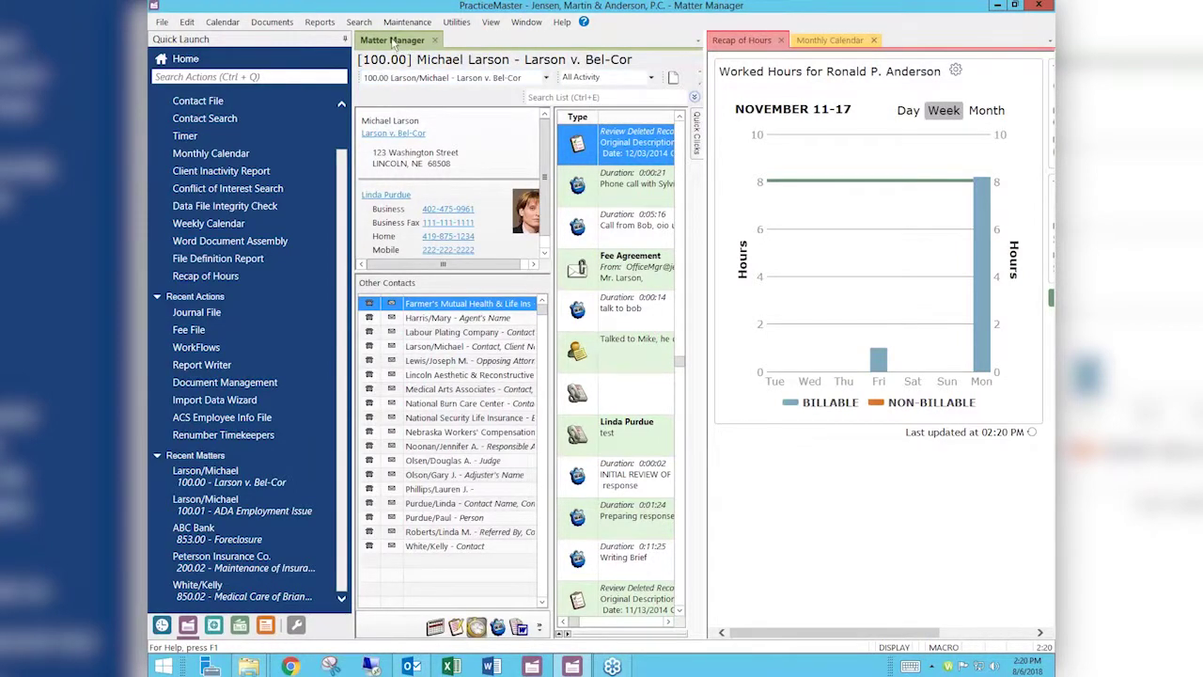
drag(927, 44, 917, 42)
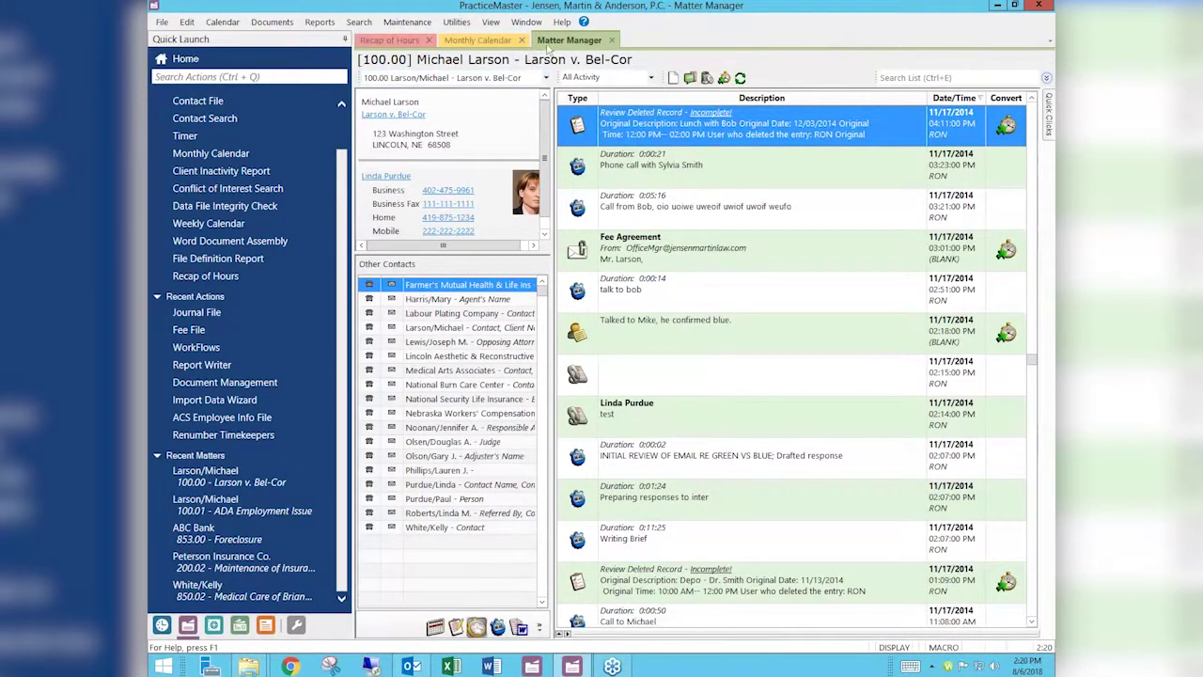
drag(555, 41, 479, 40)
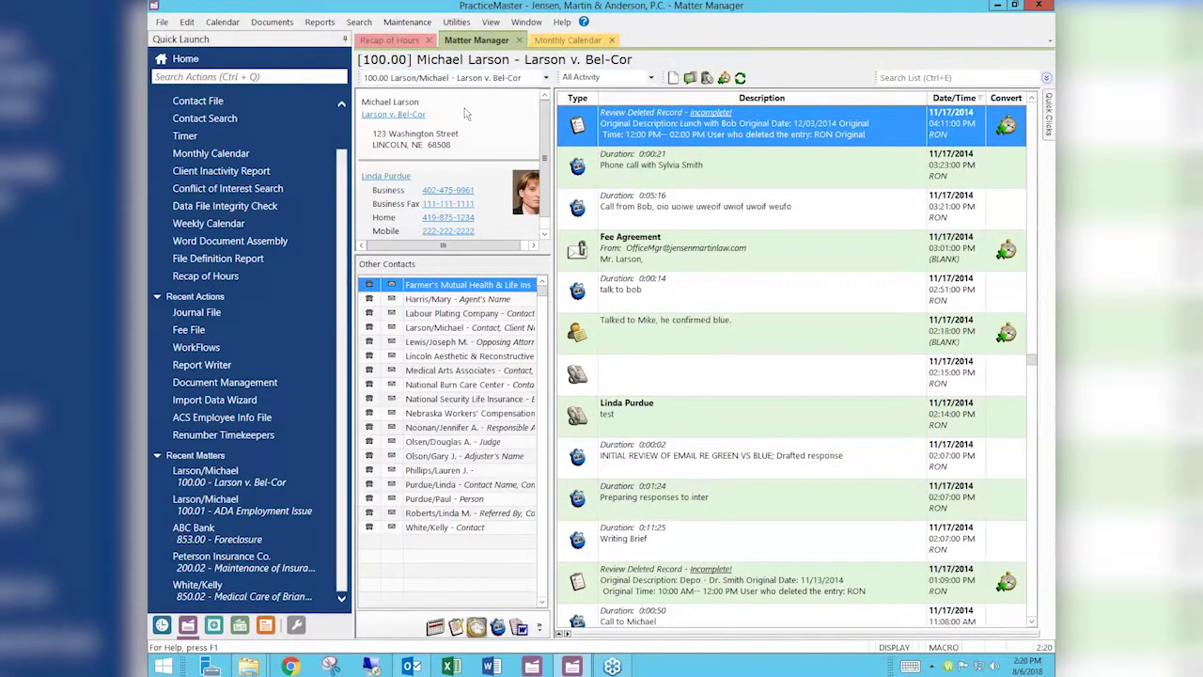
Close Monthly Calendar, Matter Manager and Recap of Hours, leaving only the Home page open.
click(611, 40)
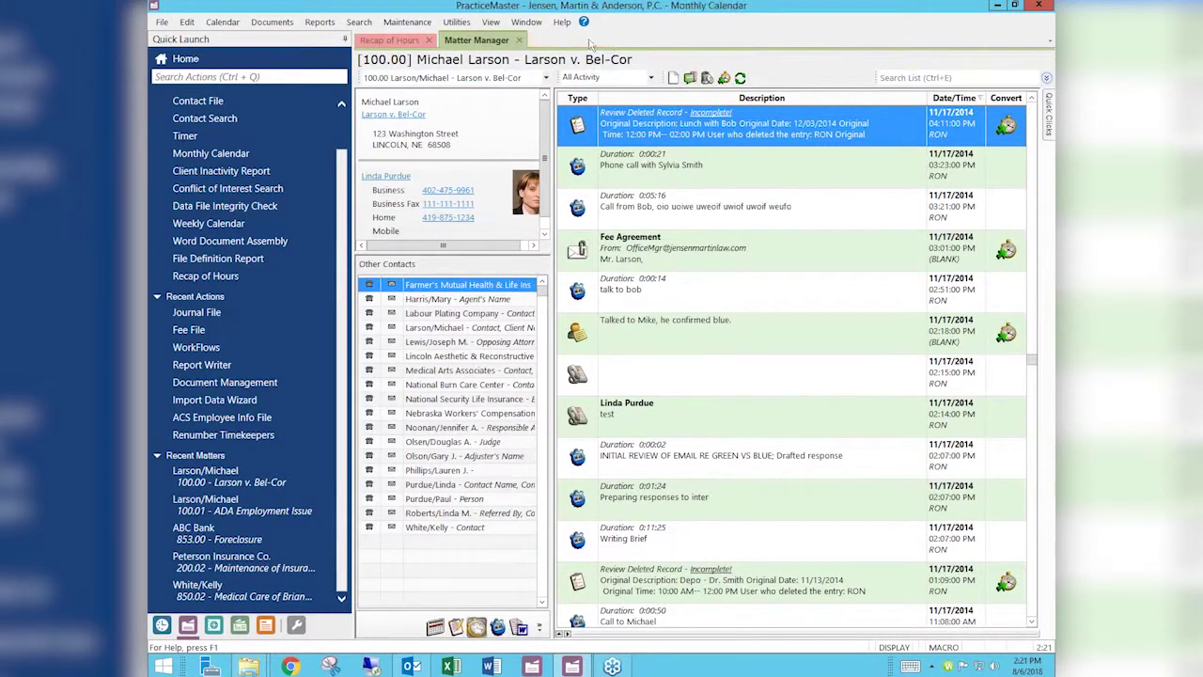
click(519, 40)
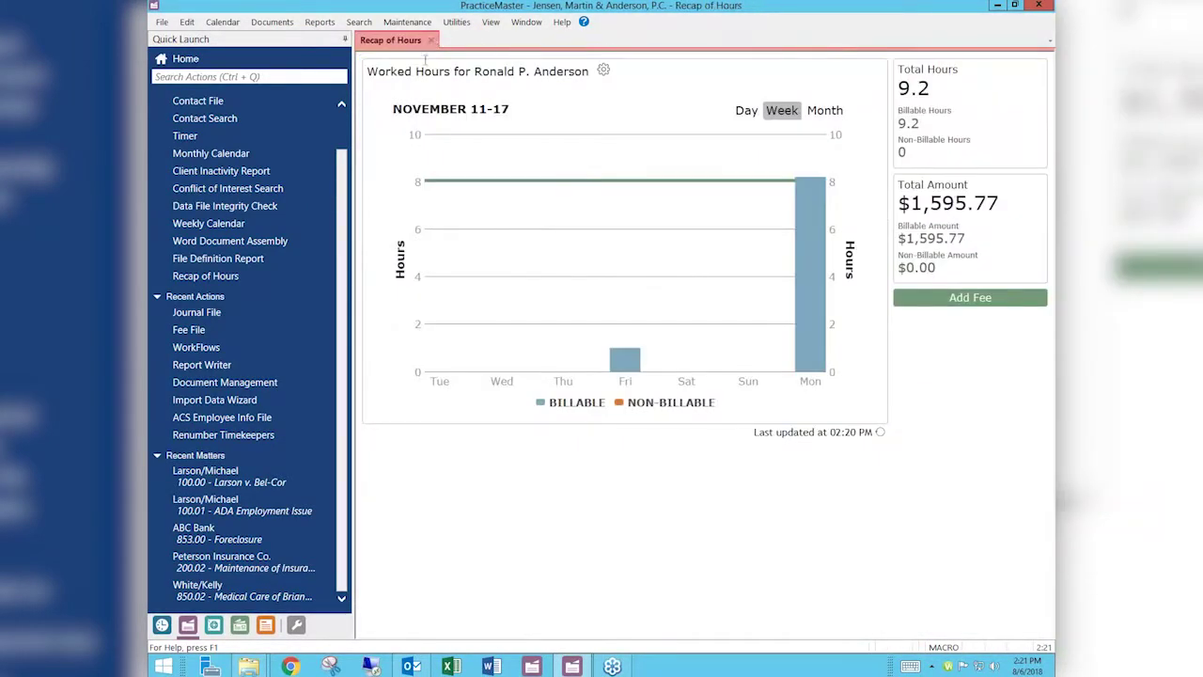
click(188, 58)
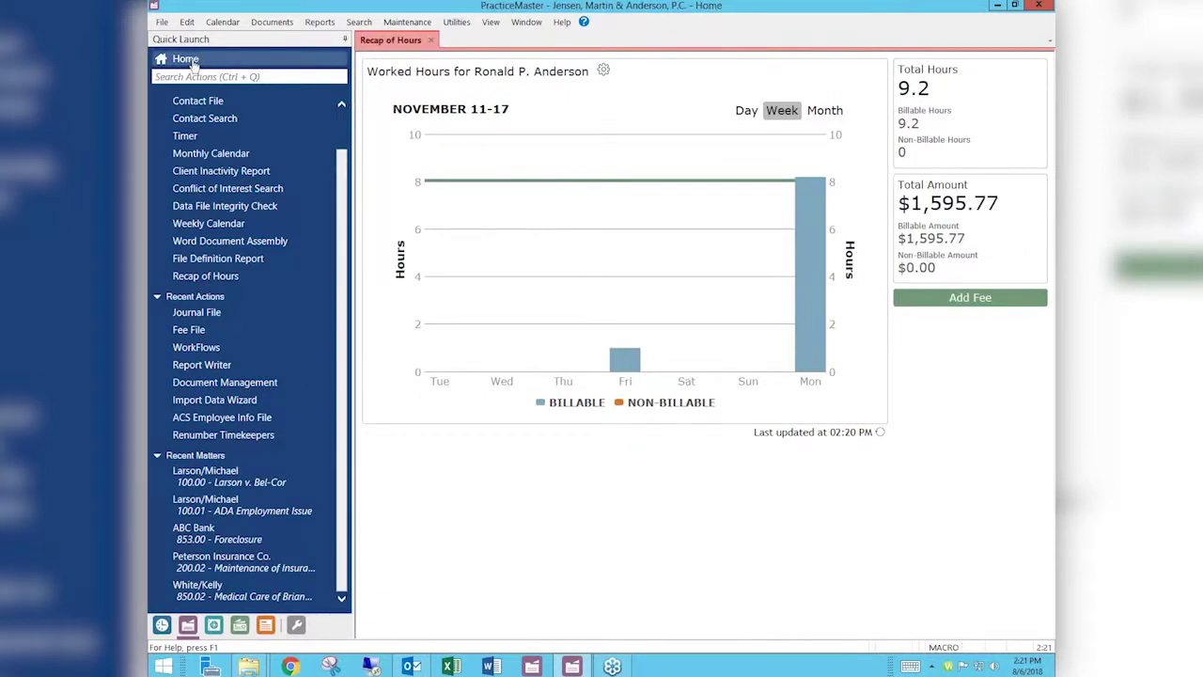
click(430, 40)
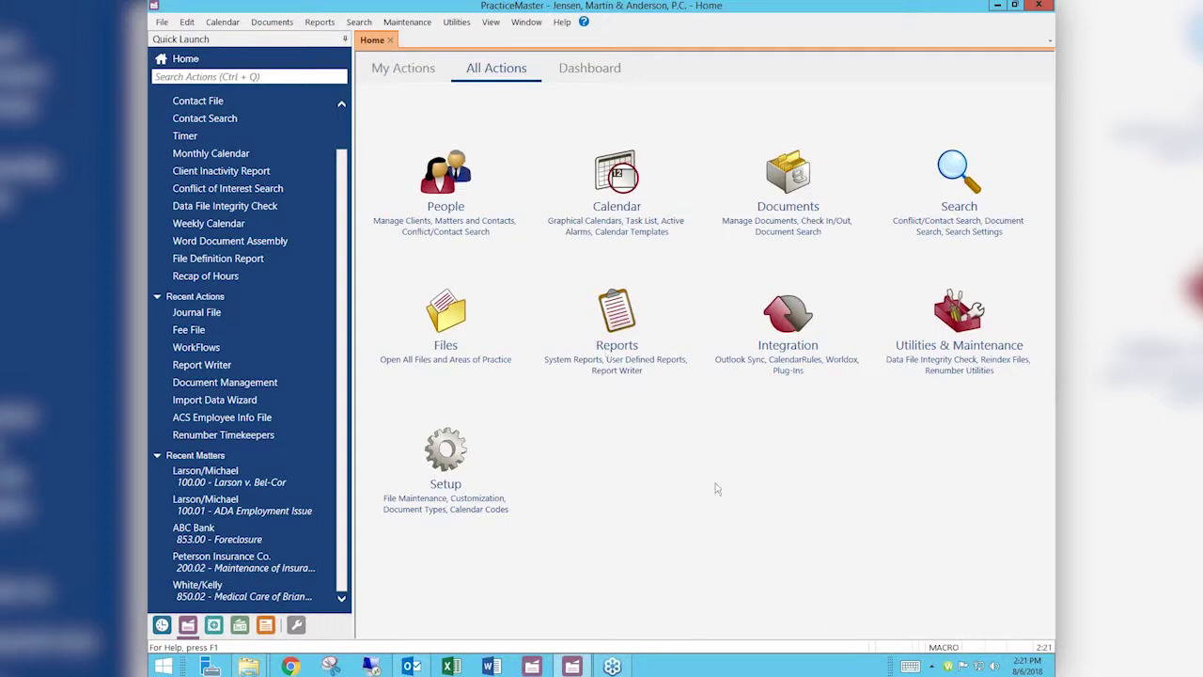
Examine the Reports, Documents and People categories among all actions on the Home page, ending in People.
click(631, 326)
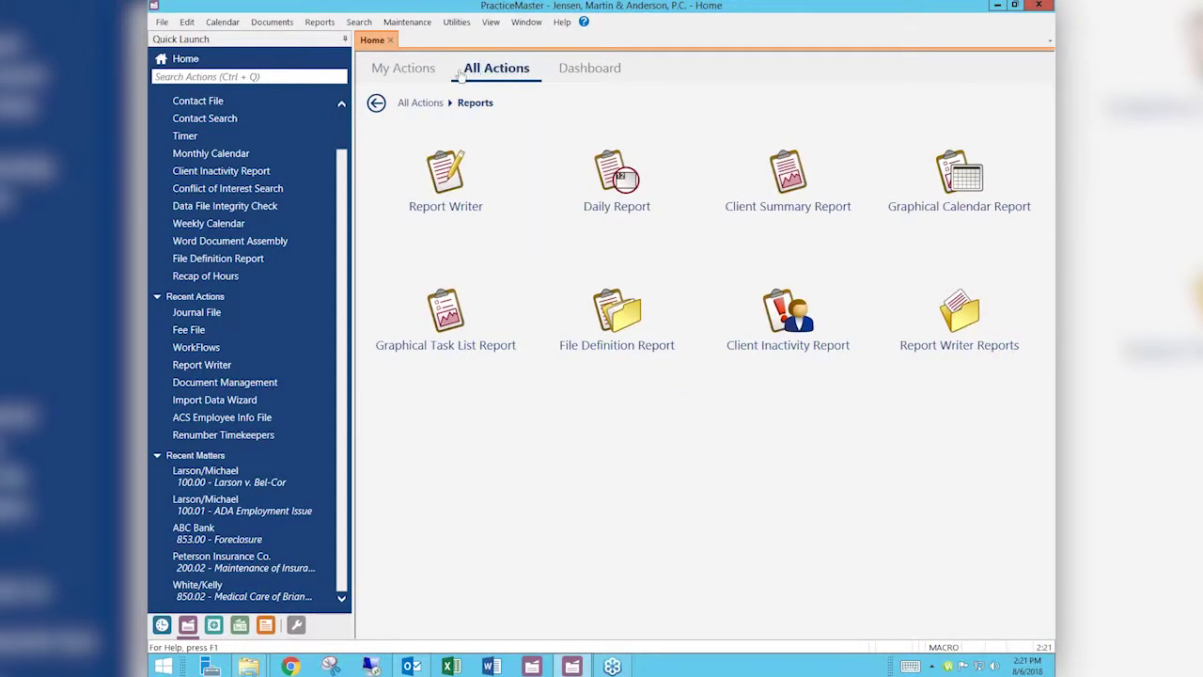
click(424, 104)
click(788, 195)
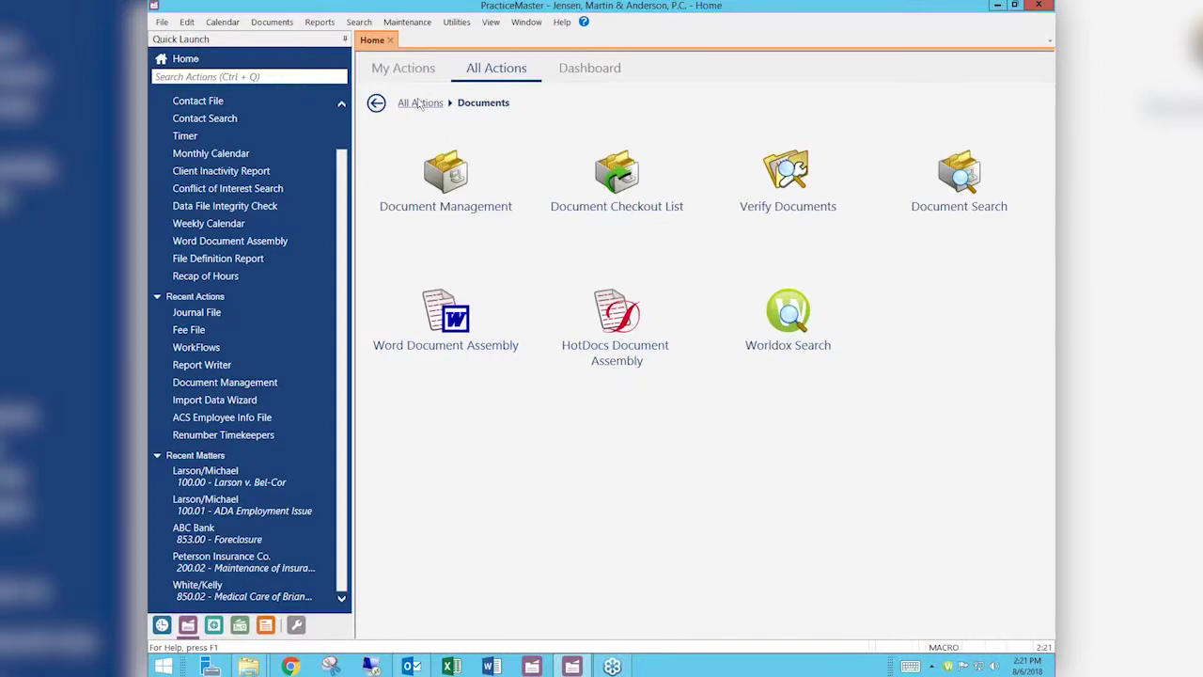
click(421, 104)
click(462, 195)
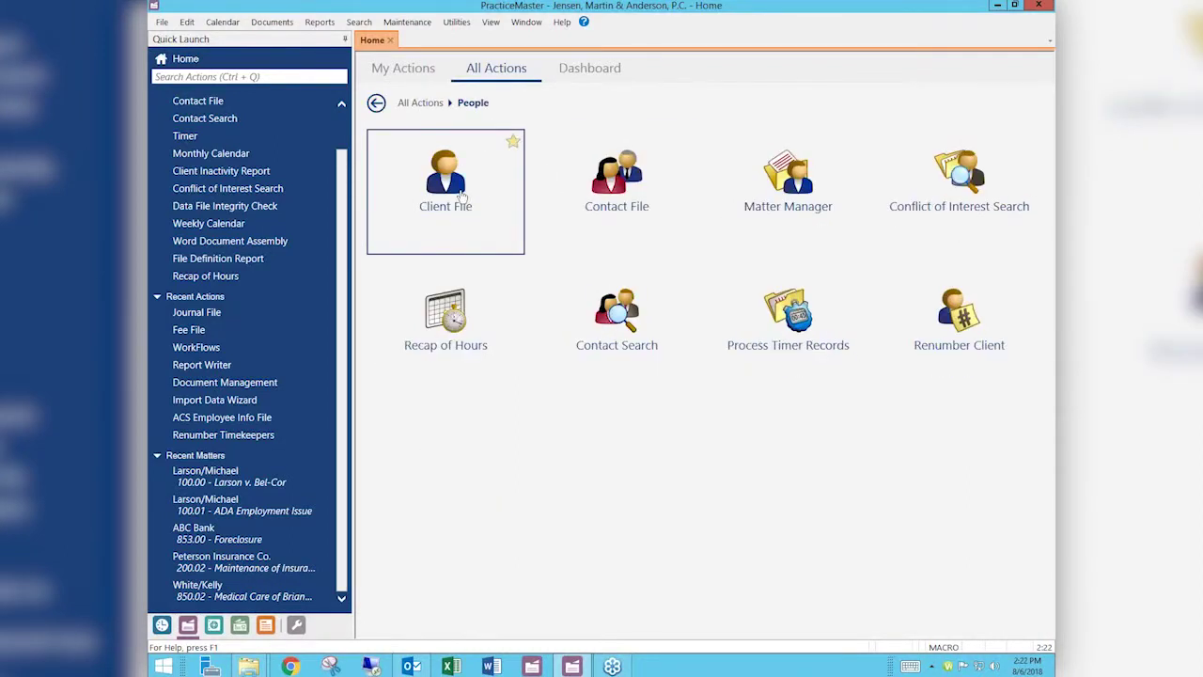
click(421, 104)
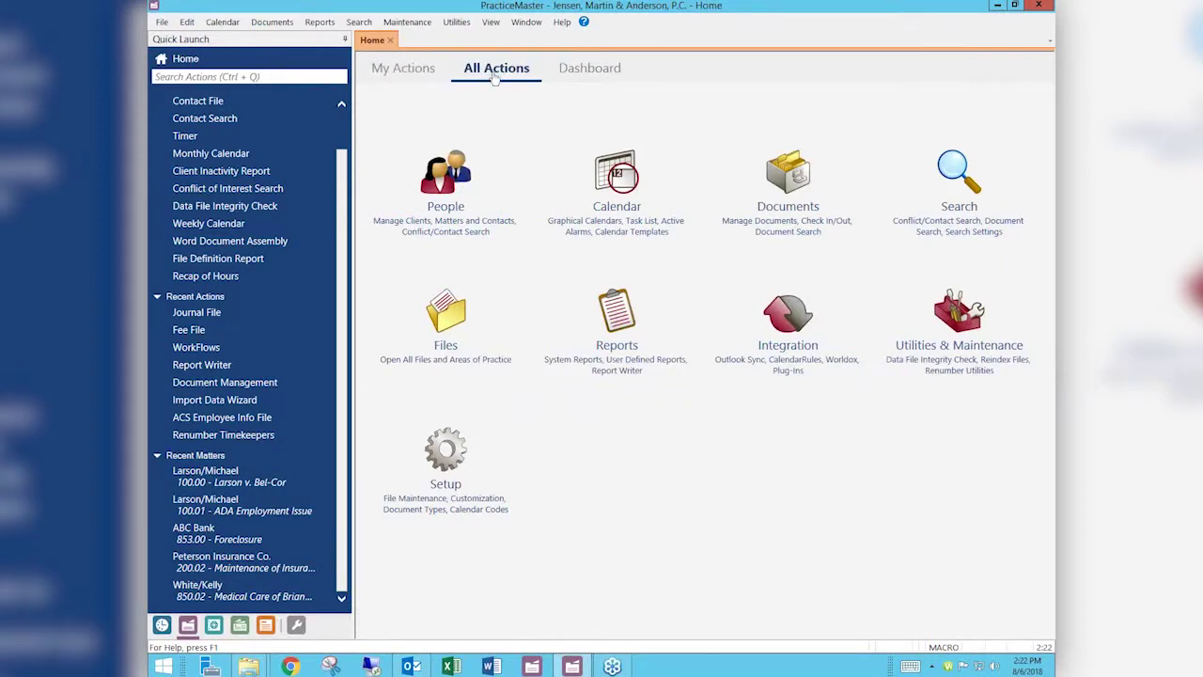
click(479, 193)
mouse_move(480, 193)
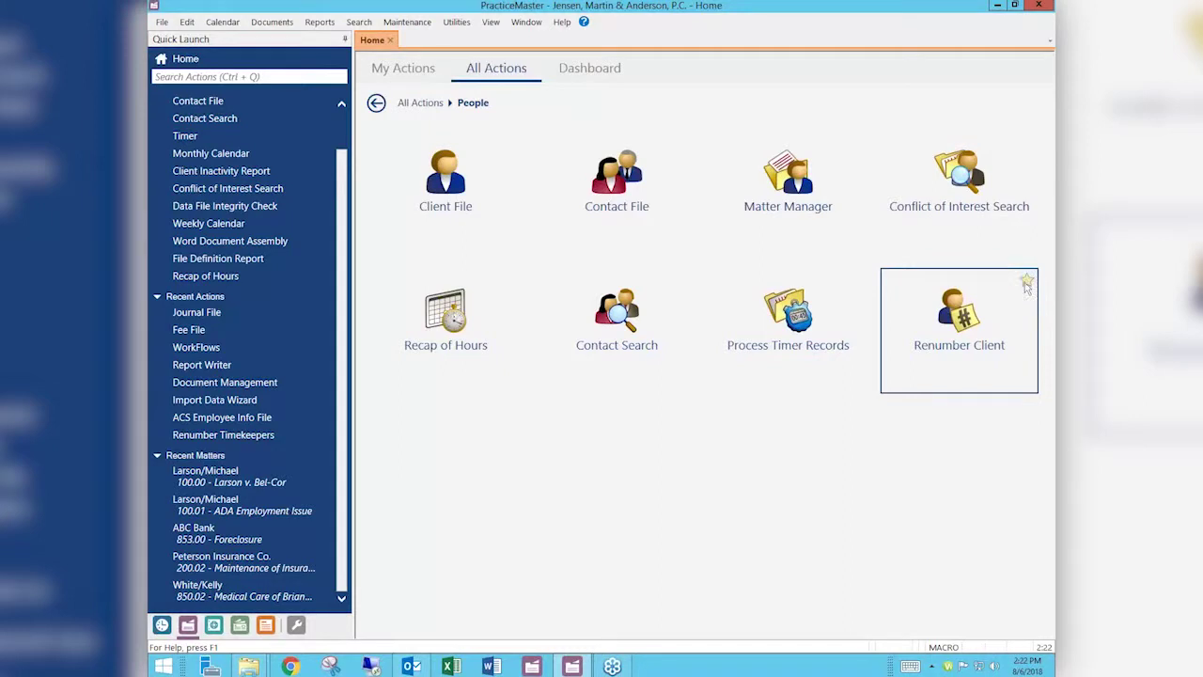
Customize My Actions by moving Monthly Calendar directly after Client File and removing Matter Manager.
click(415, 69)
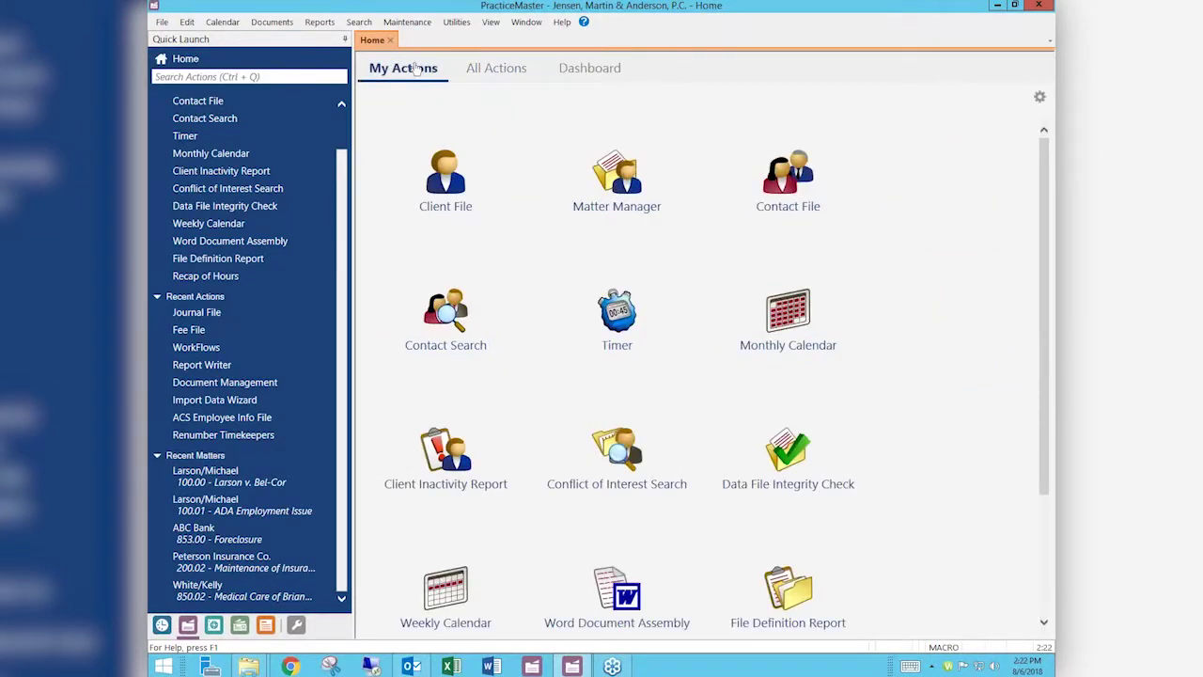
scroll(418, 71, down, 2)
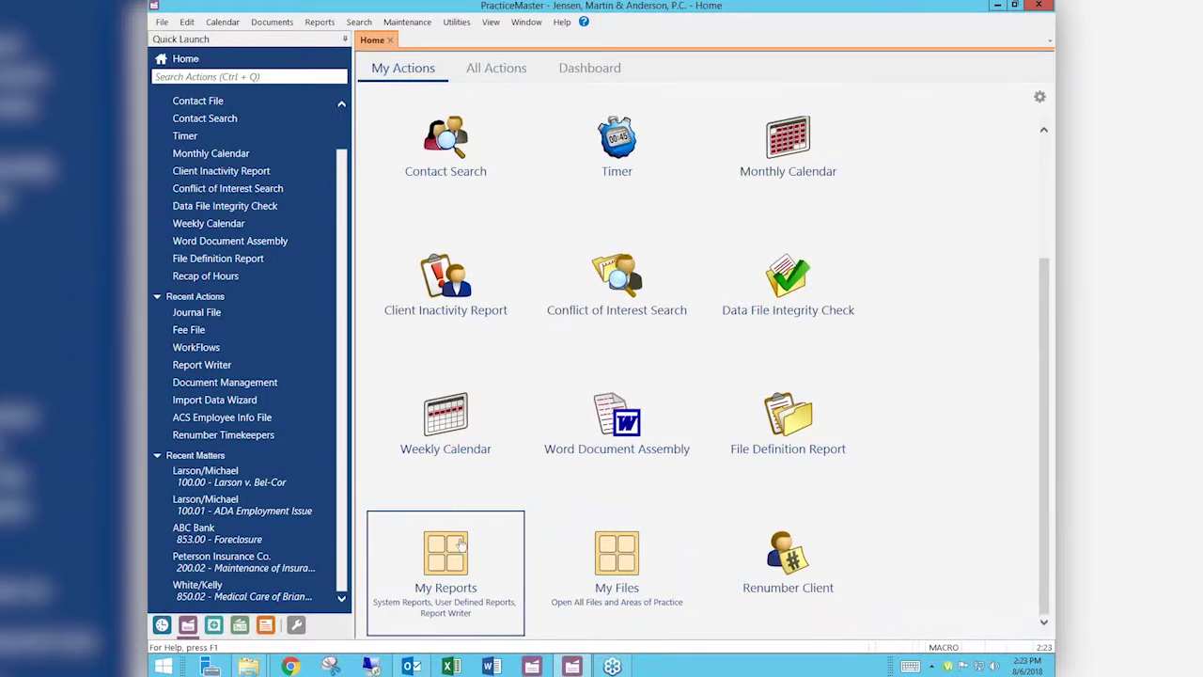
click(1040, 98)
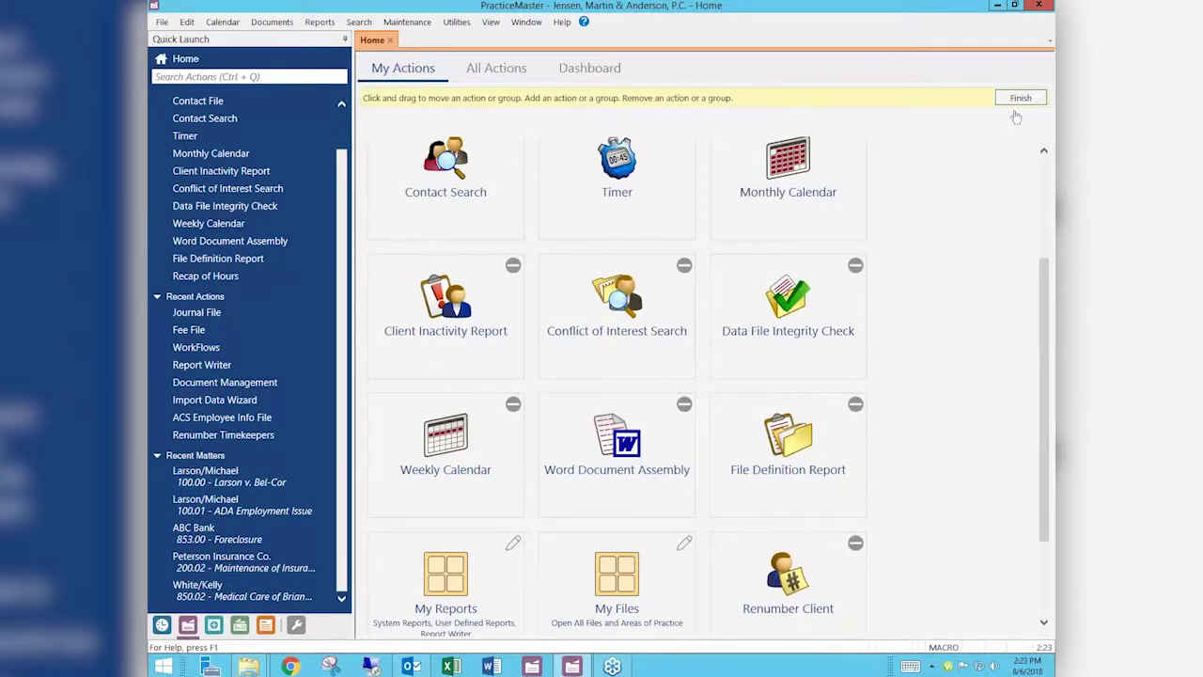
click(1042, 190)
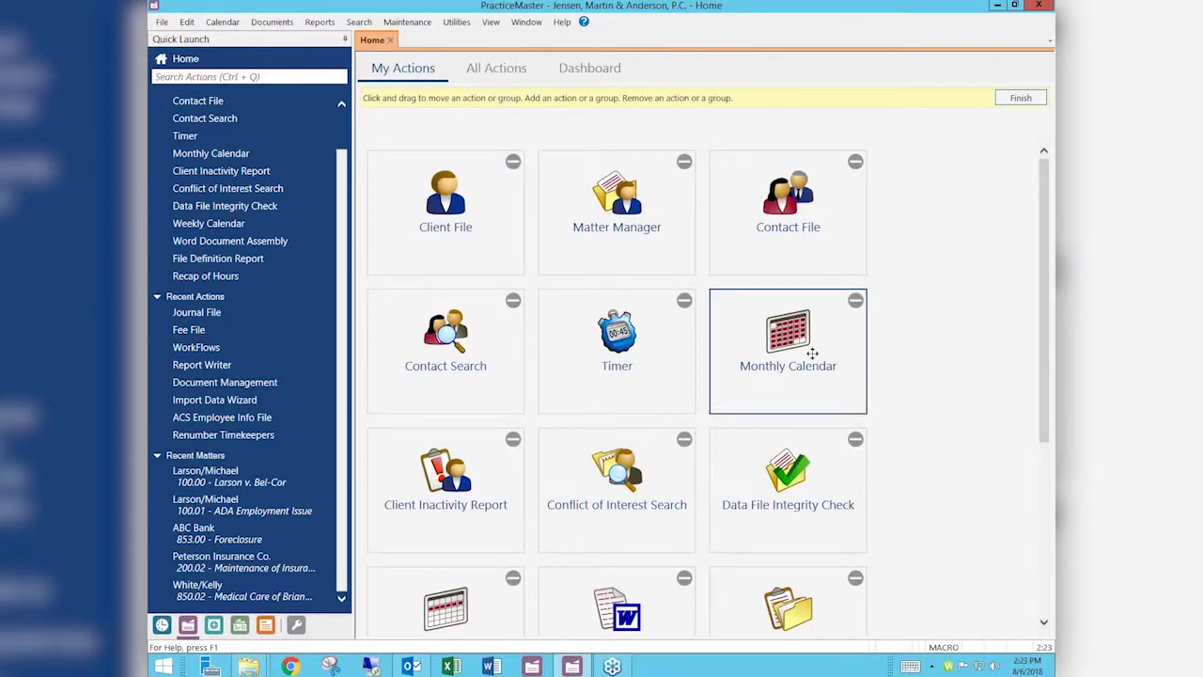
drag(812, 352, 600, 211)
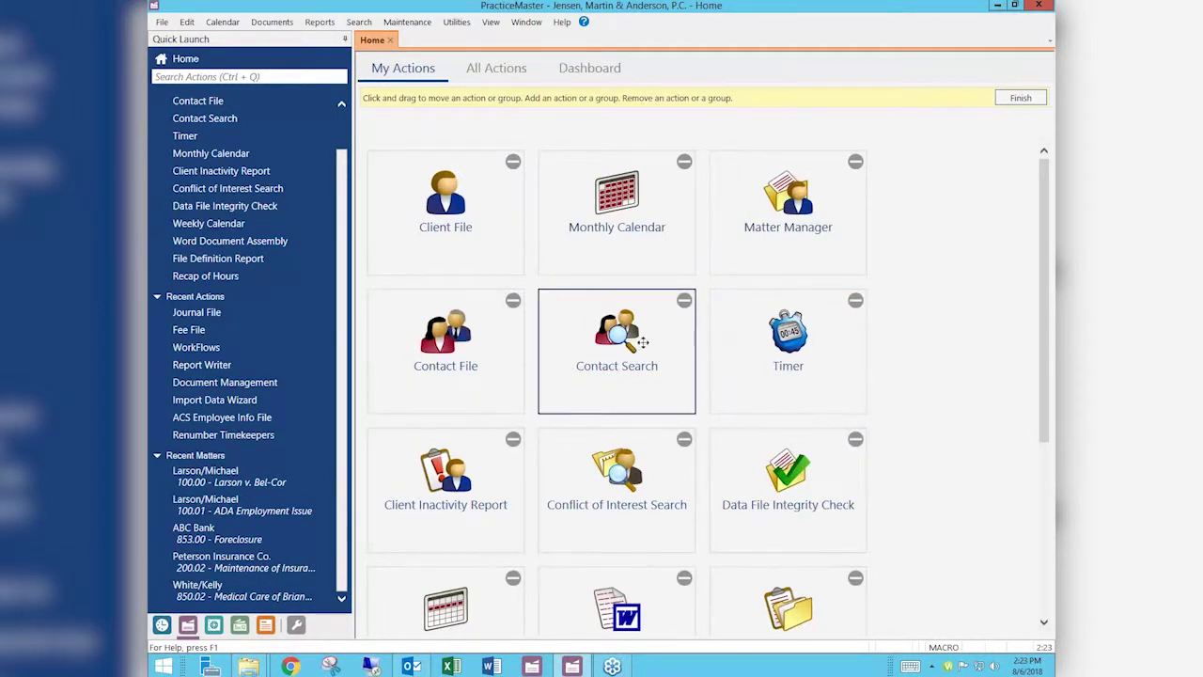
click(855, 162)
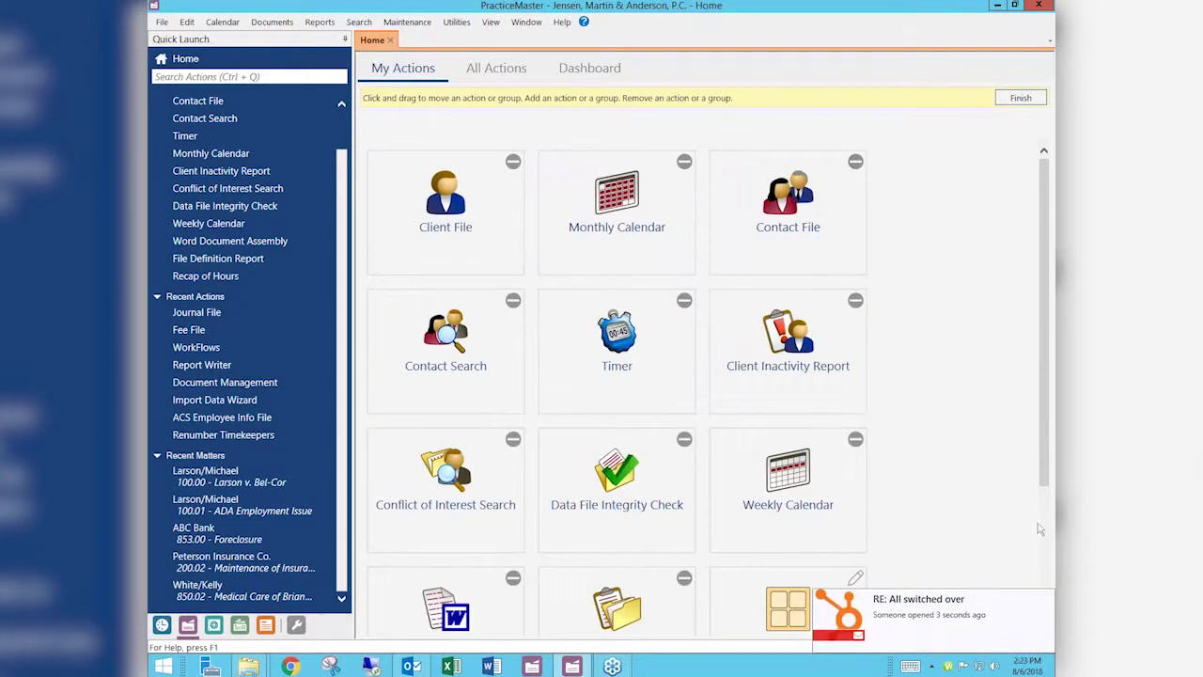
Move the Contact File action into the My Reports group, and open that group for editing.
drag(810, 205, 791, 568)
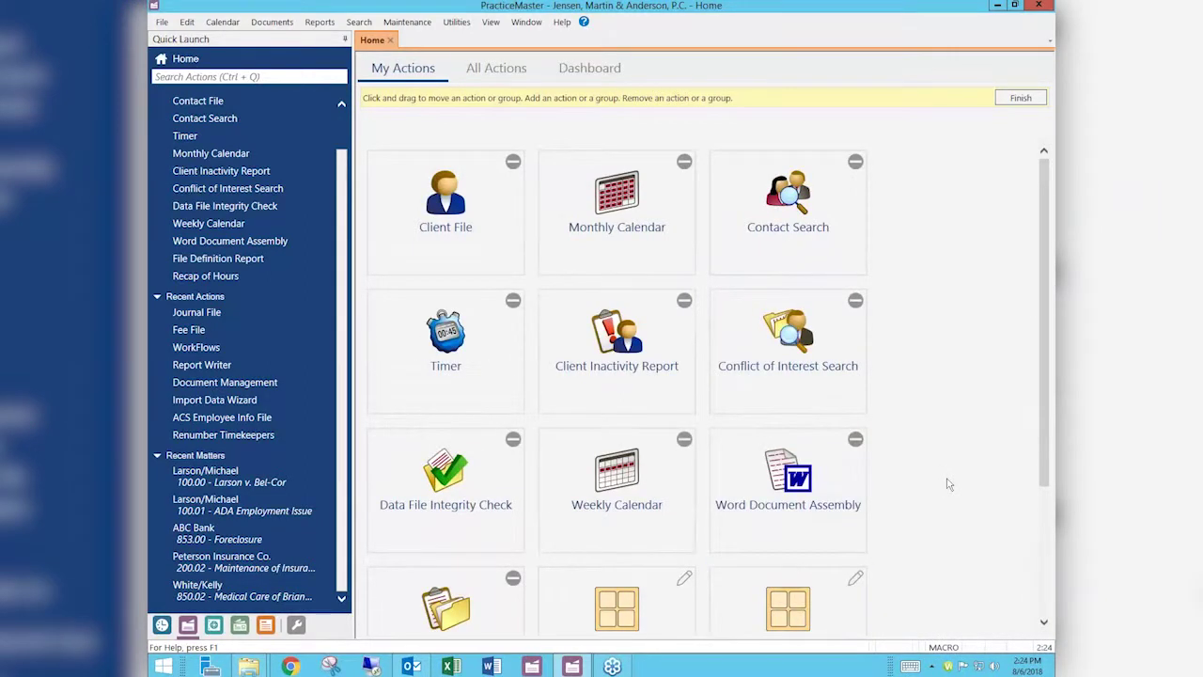
scroll(947, 484, down, 3)
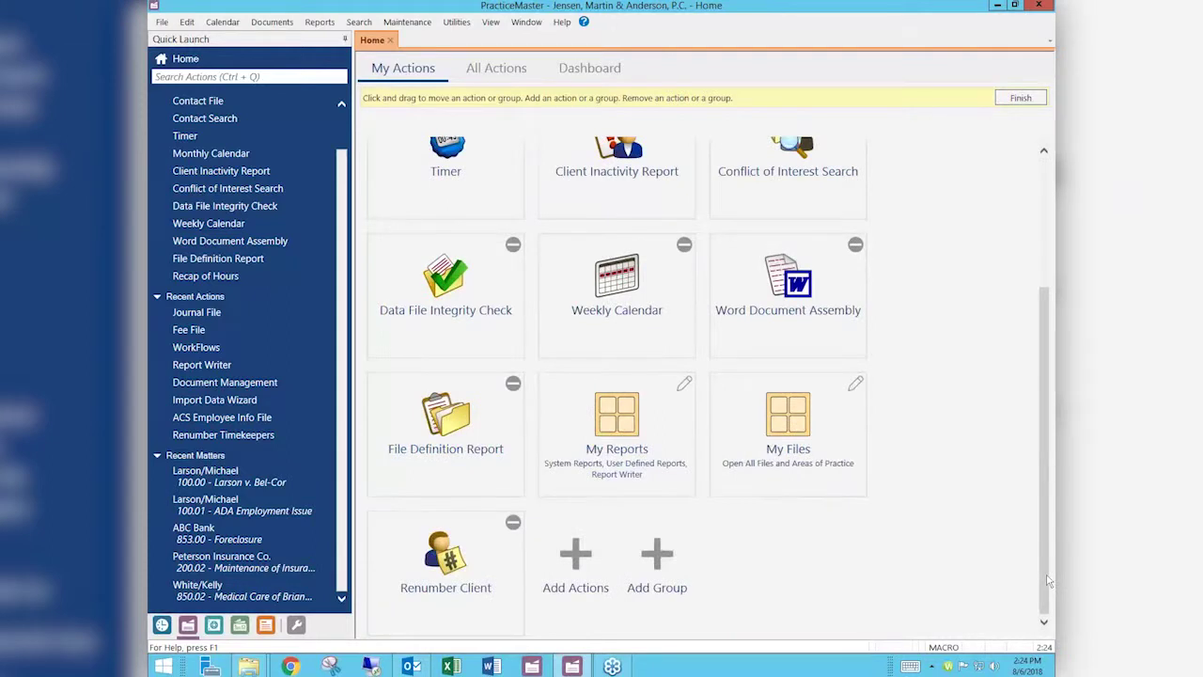
click(616, 449)
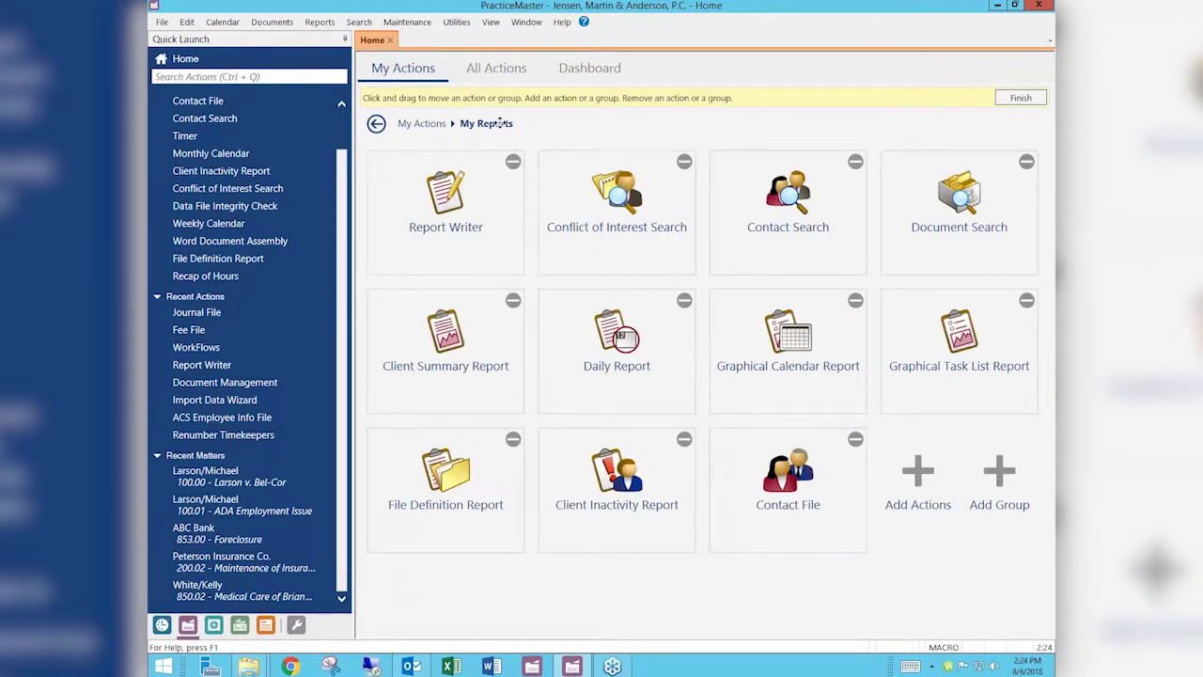
Add ACS Employee Info File, Active User List and Additional Client Information File (Family Law) to the My Reports group.
click(910, 482)
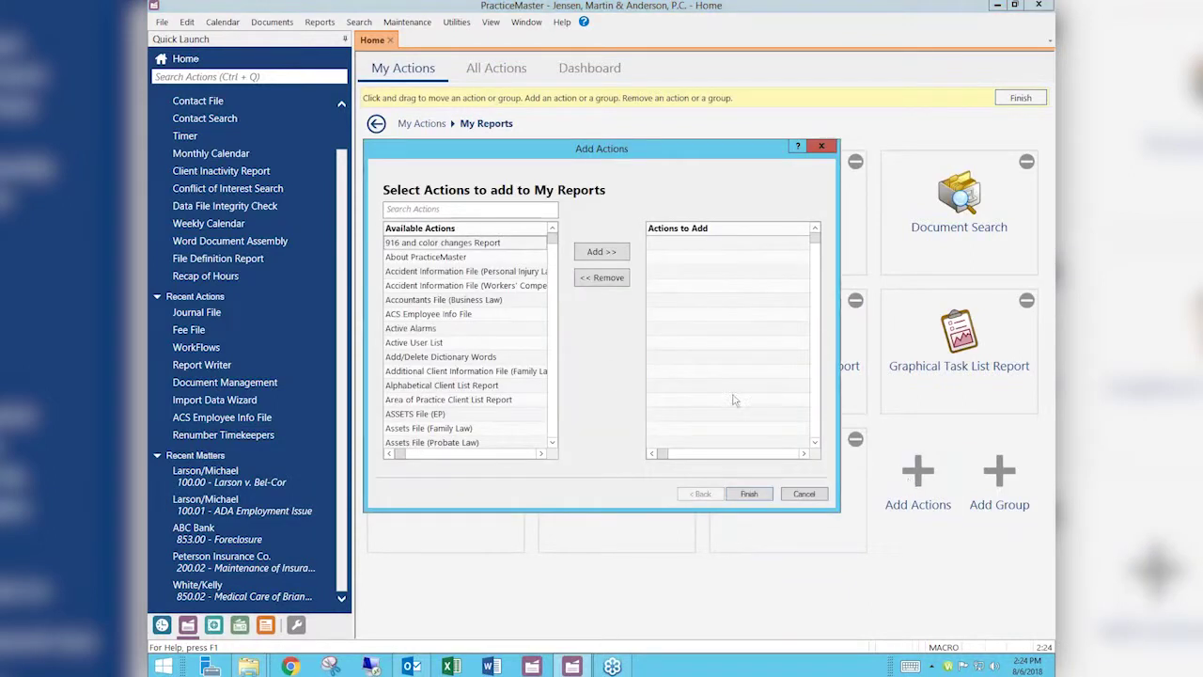
click(472, 318)
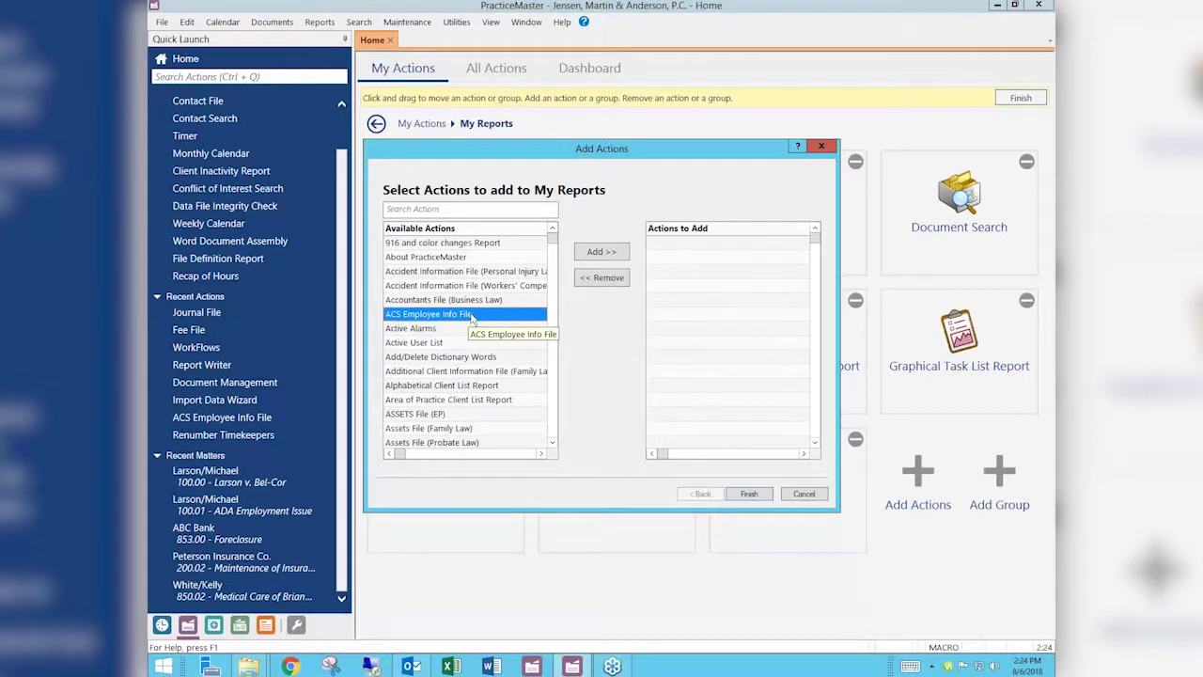
double_click(473, 318)
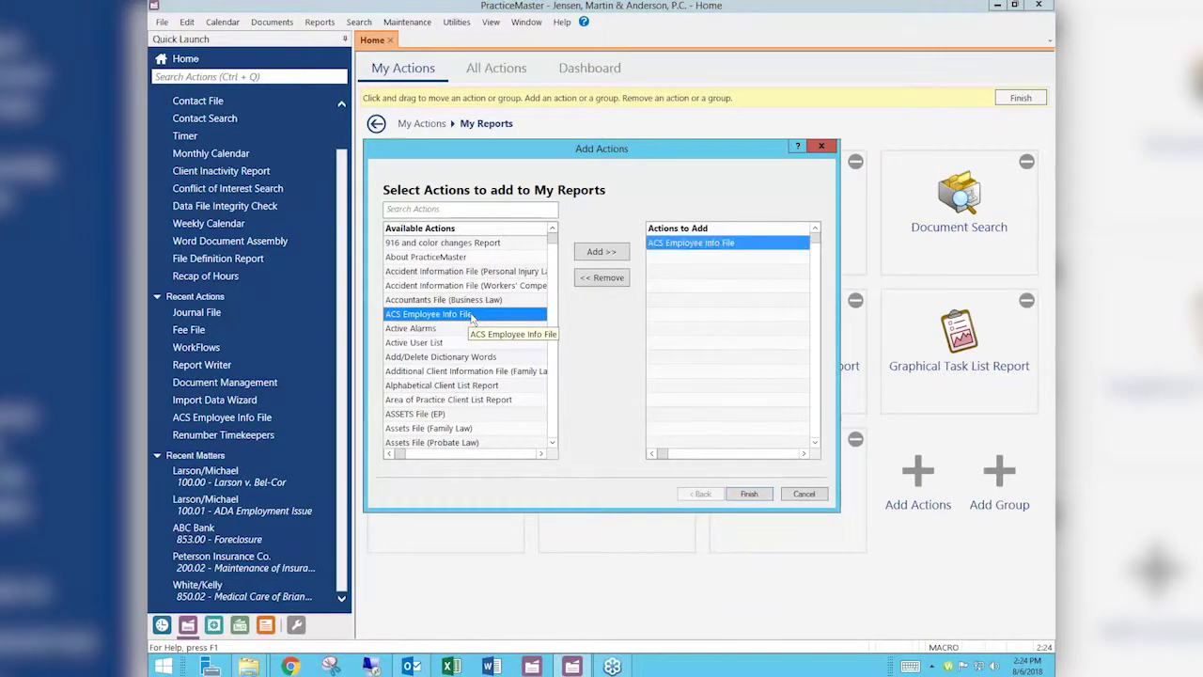
double_click(461, 343)
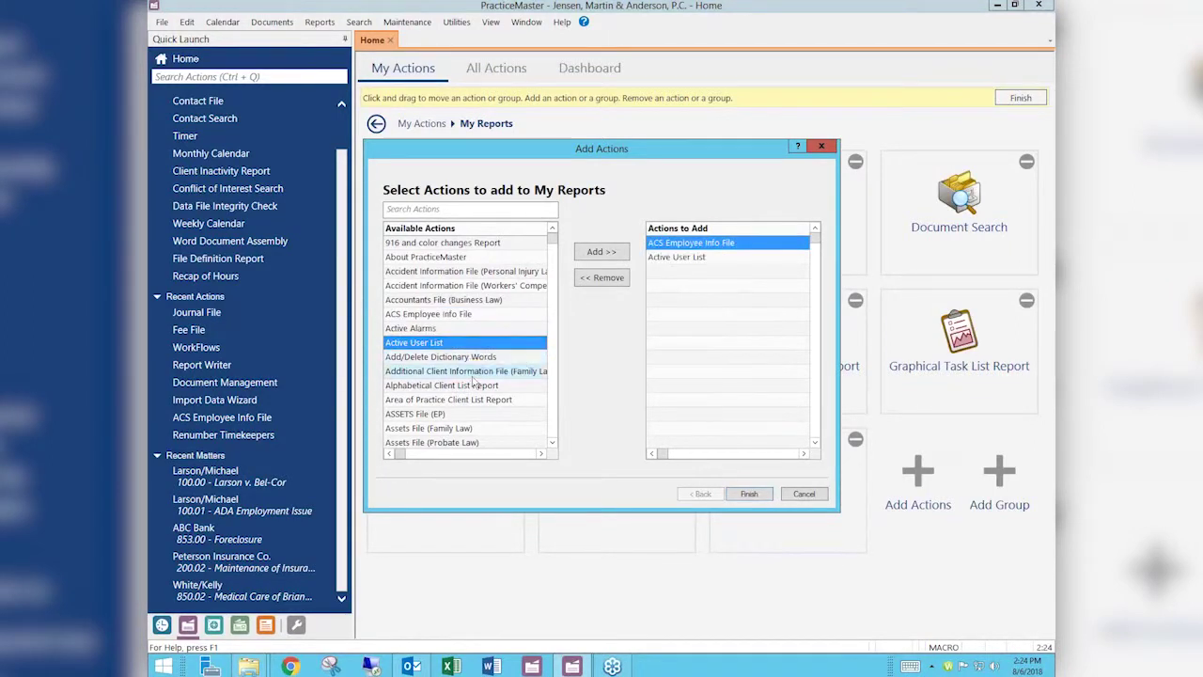
double_click(466, 370)
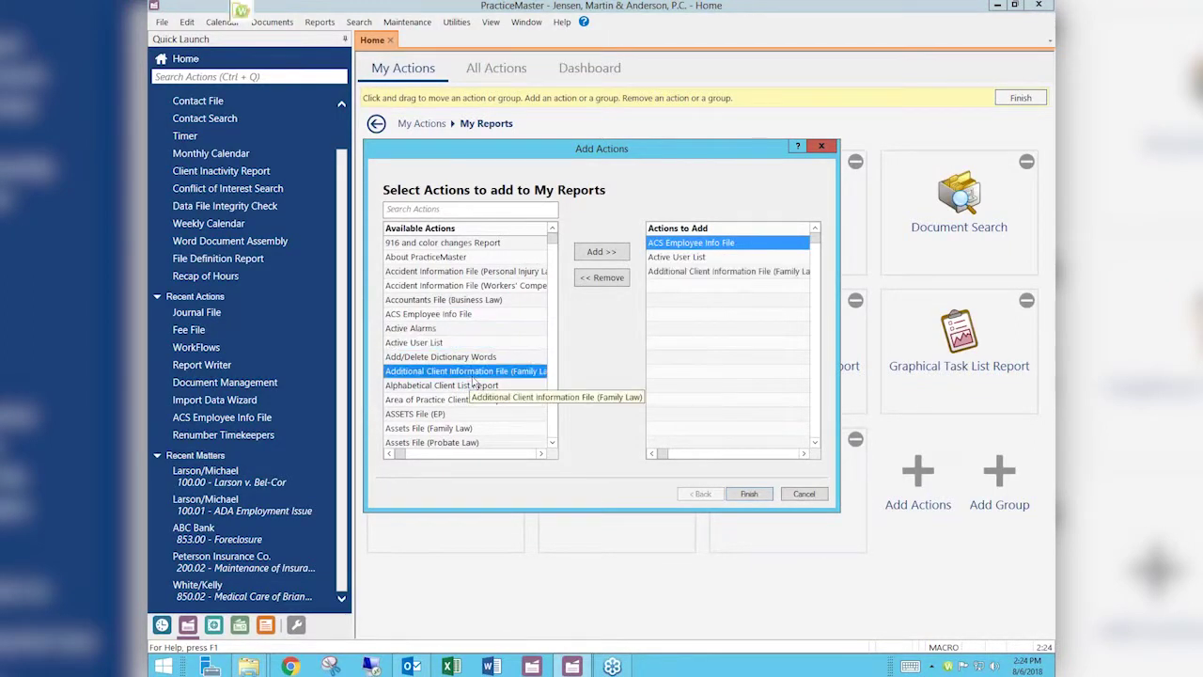
click(749, 493)
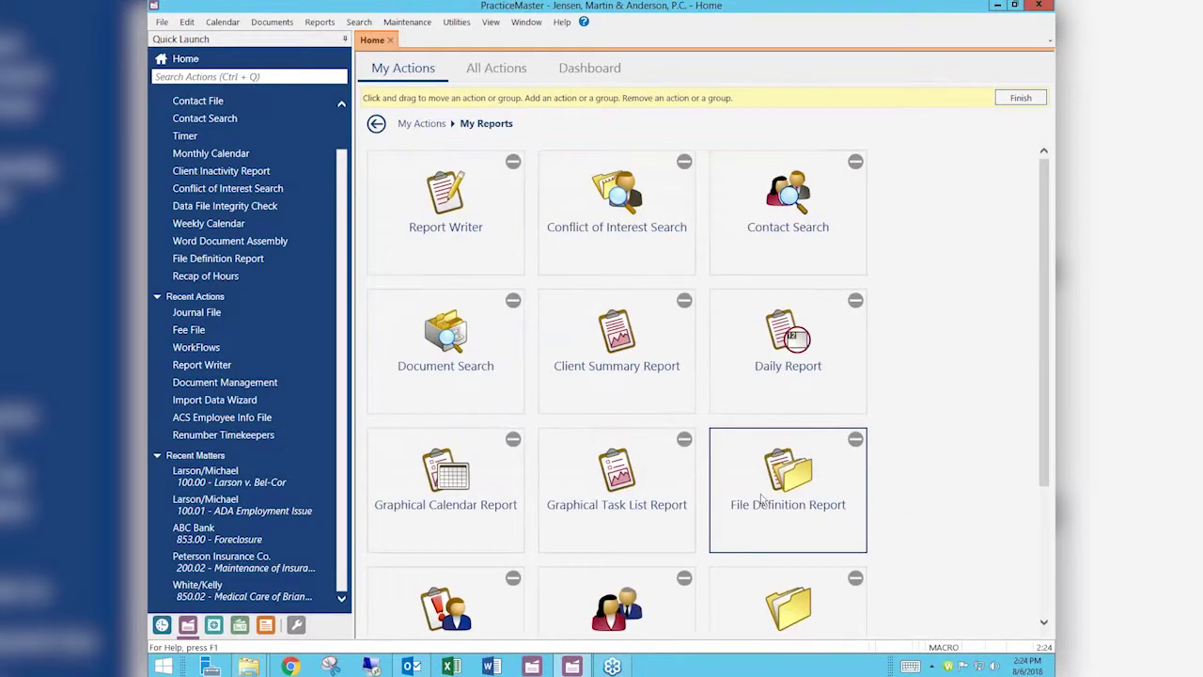
Start a new group inside My Reports, naming it My Client Reports and setting its color to Orange.
scroll(940, 525, down, 3)
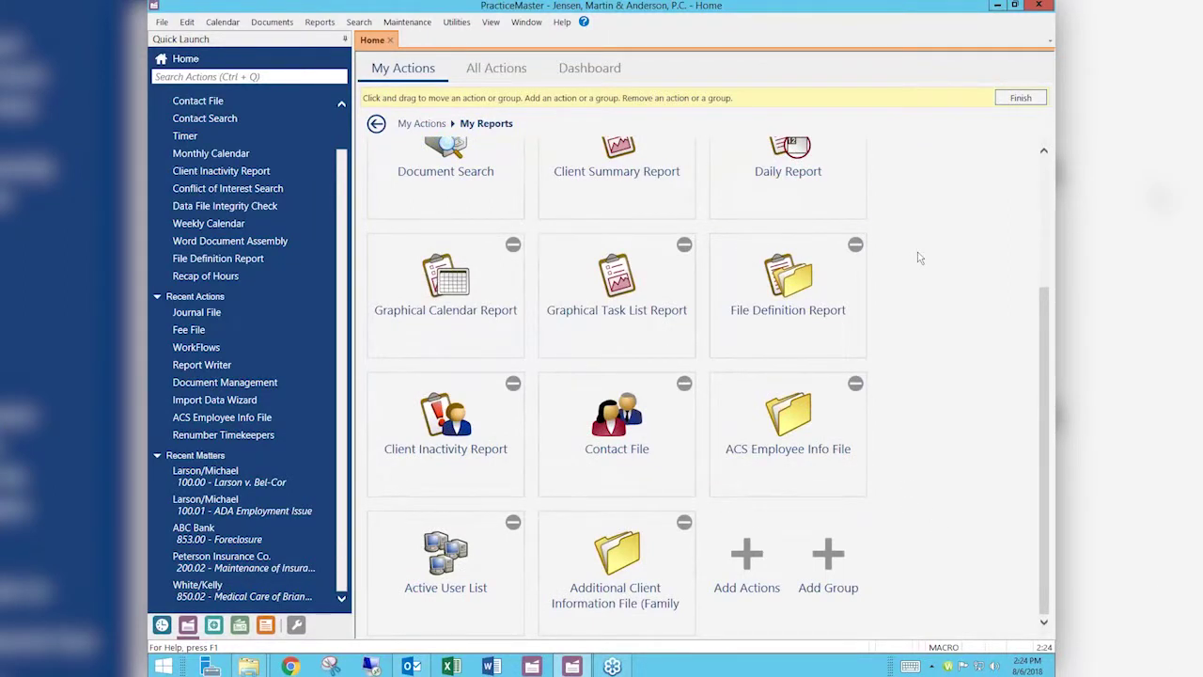
click(828, 555)
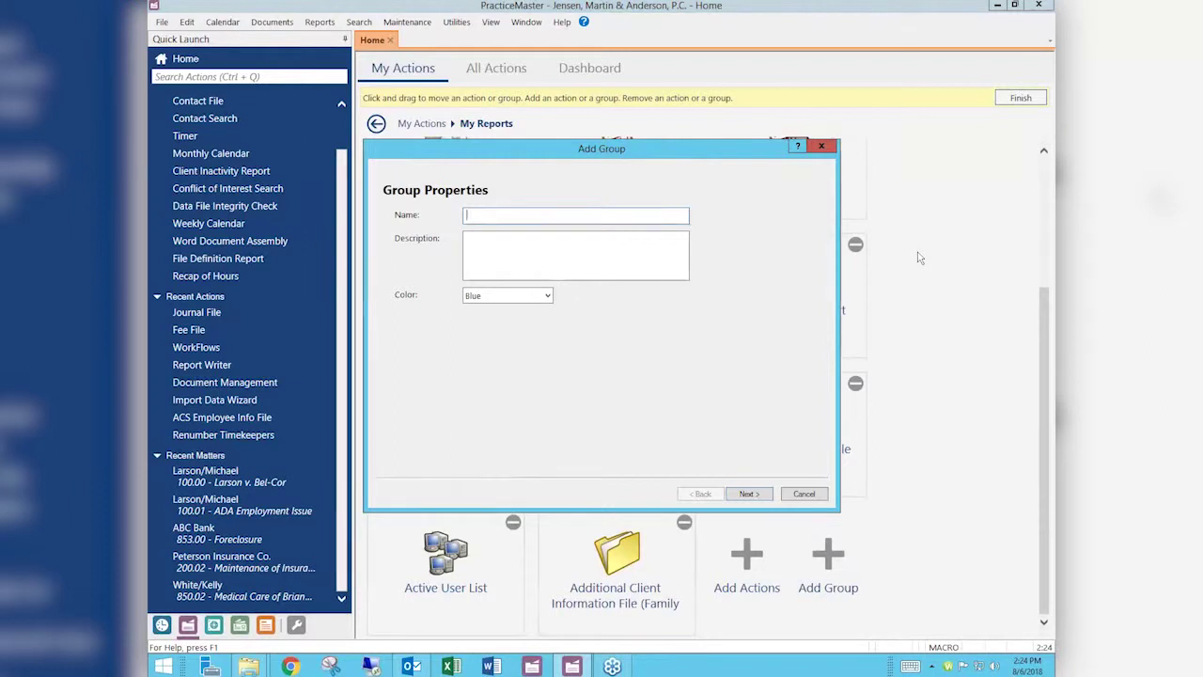
text(My A/R Repor)
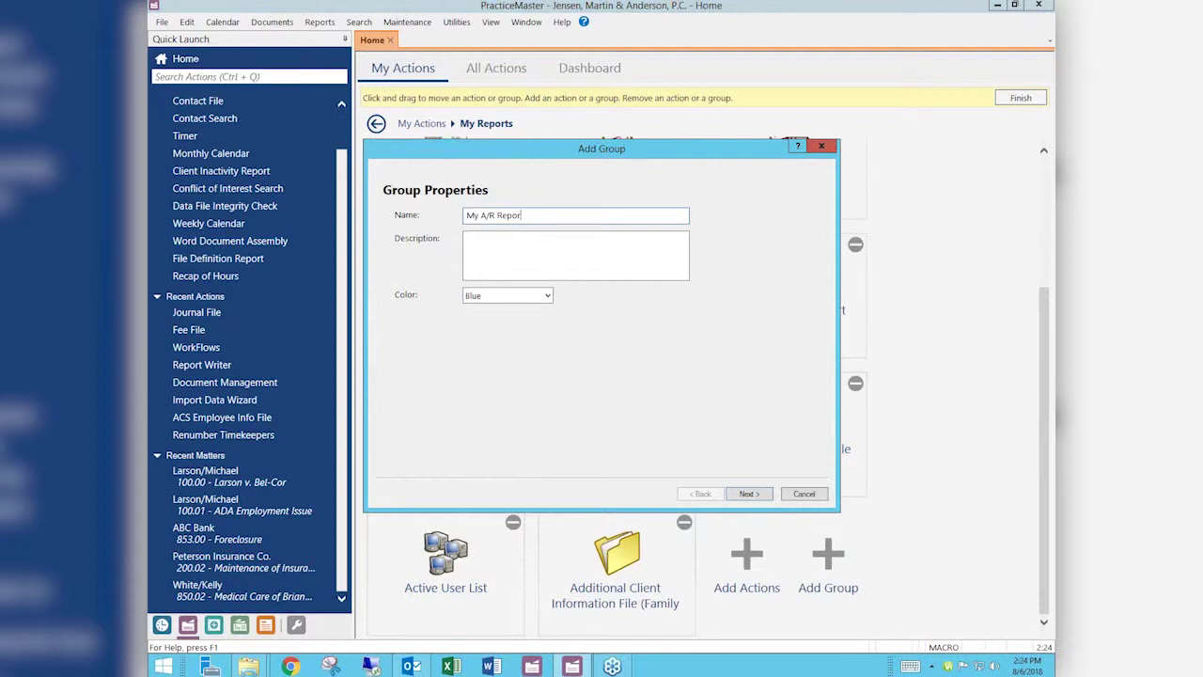
key(BackSpace)
key(BackSpace)
key(BackSpace)
key(BackSpace)
key(BackSpace)
key(BackSpace)
text(Client)
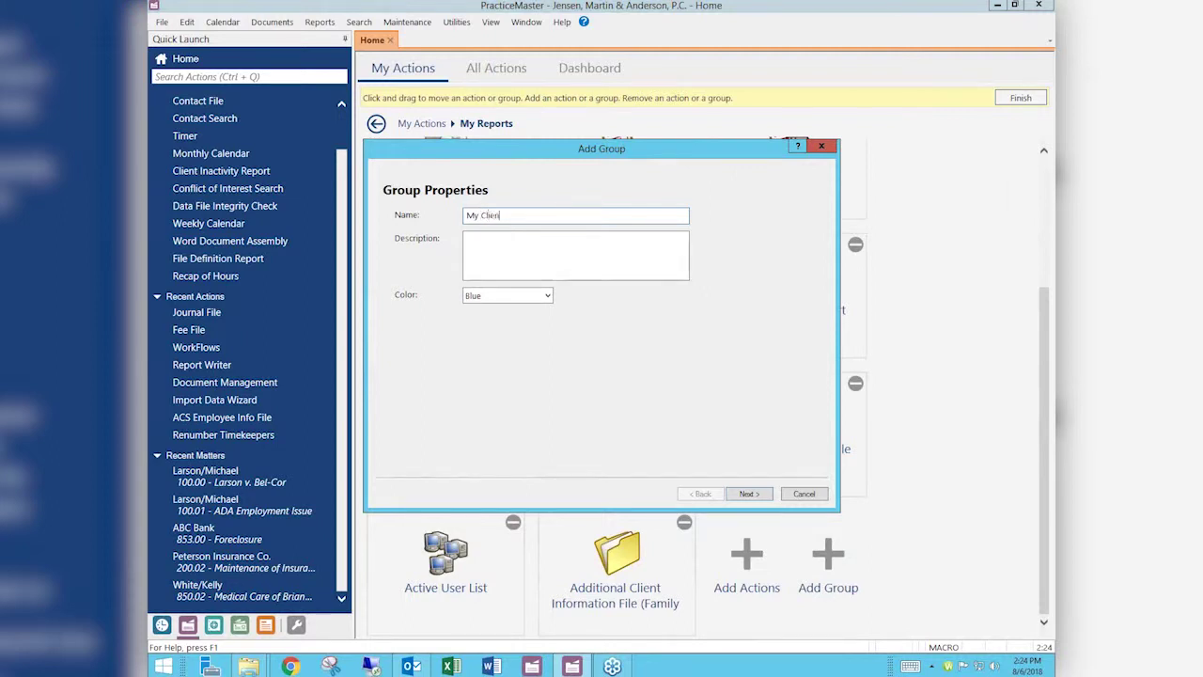
text( Reports)
key(Tab)
click(508, 295)
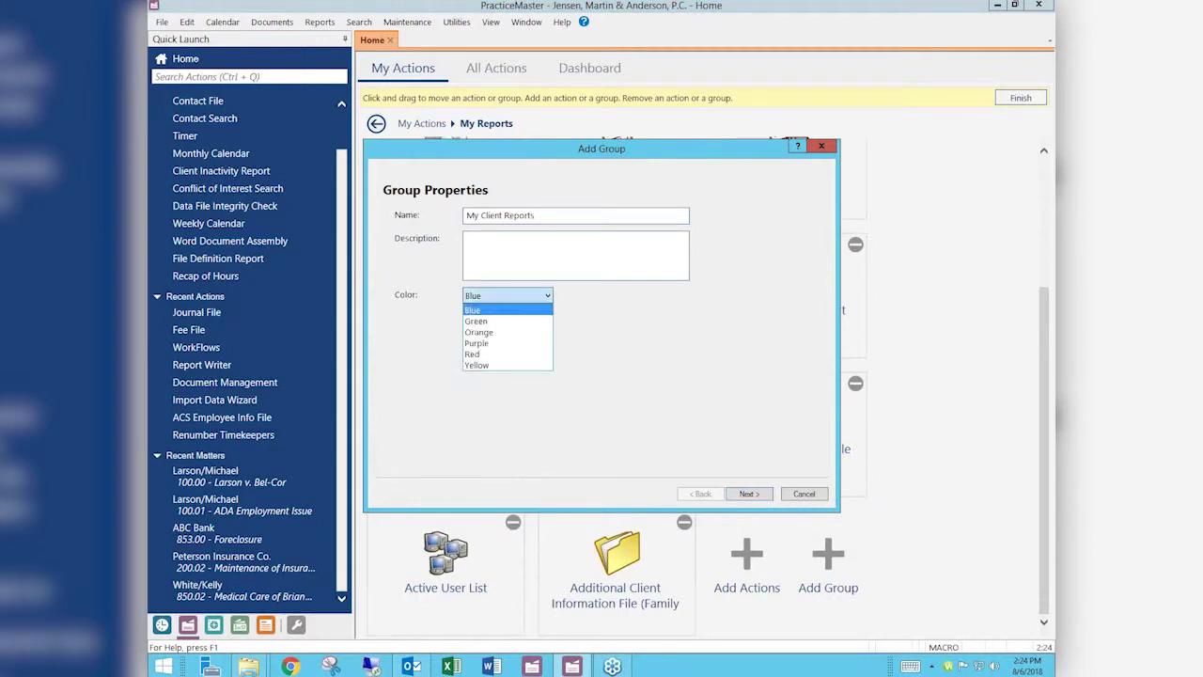
click(520, 338)
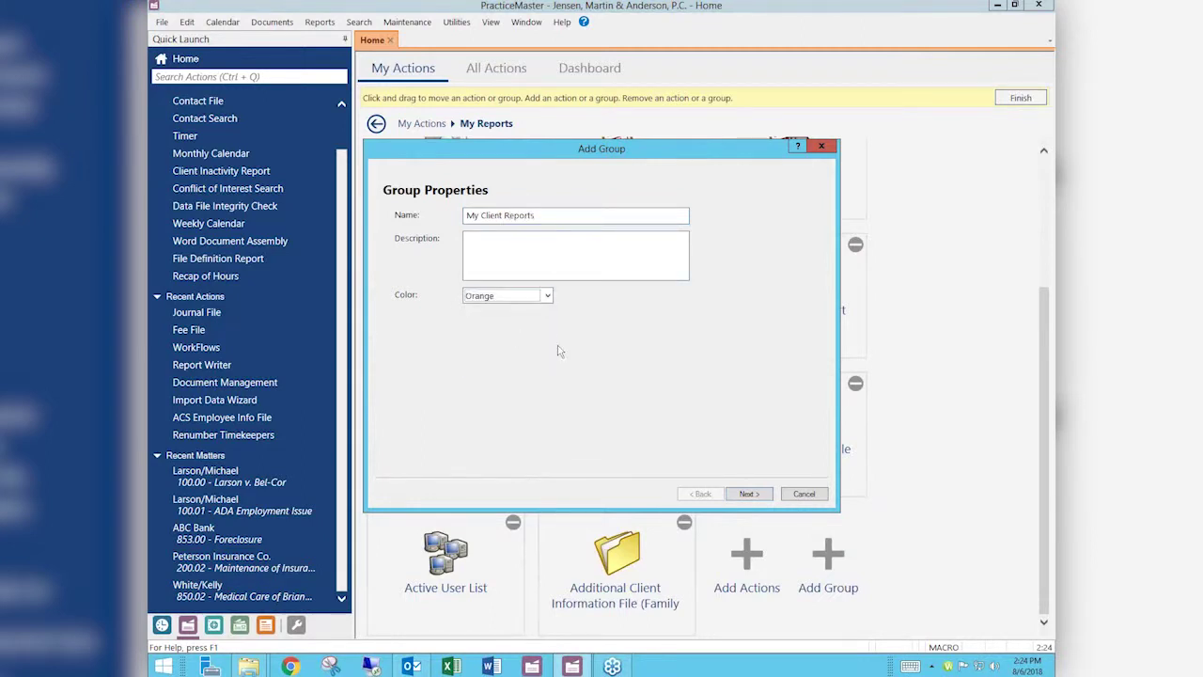
click(749, 496)
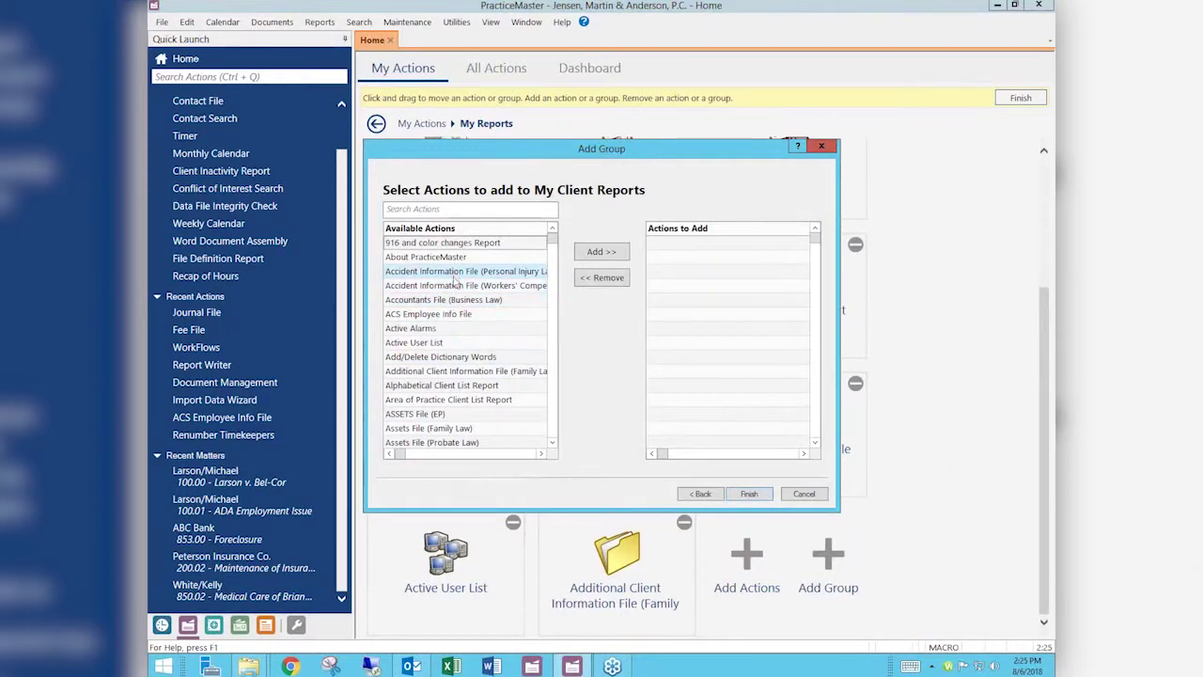
Add Active Alarms, Area of Practice Client List Report and Accident Information File (Workers' Compensation) to the new group and create it.
double_click(441, 328)
double_click(410, 401)
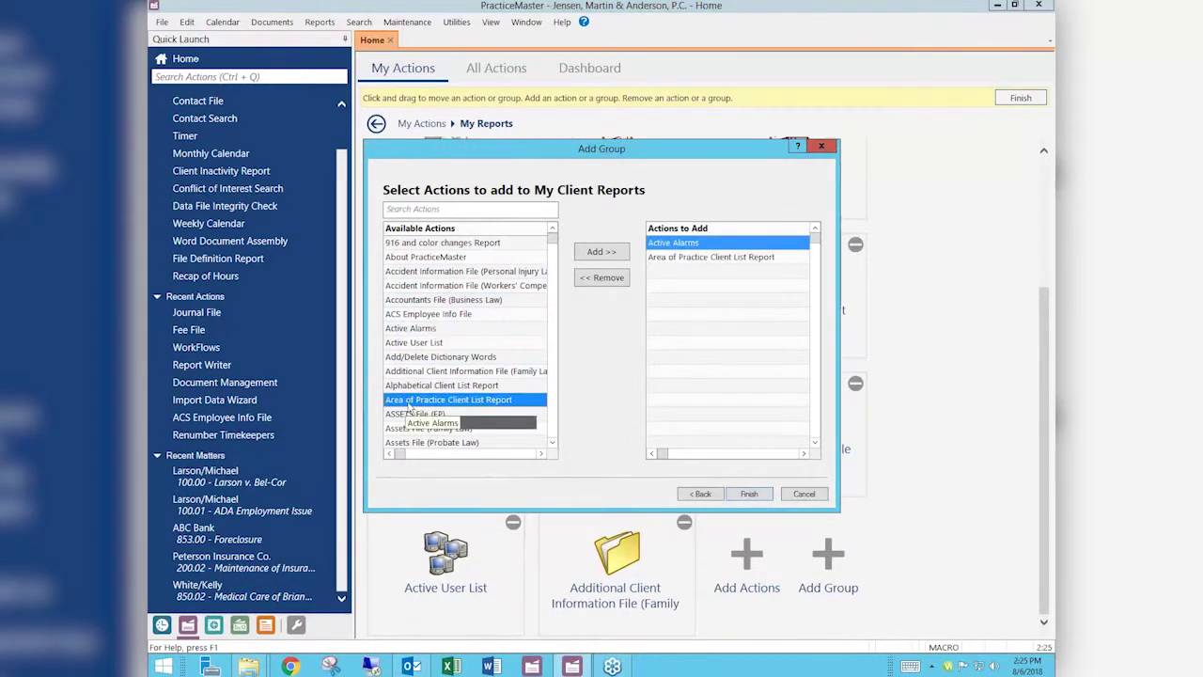
double_click(470, 286)
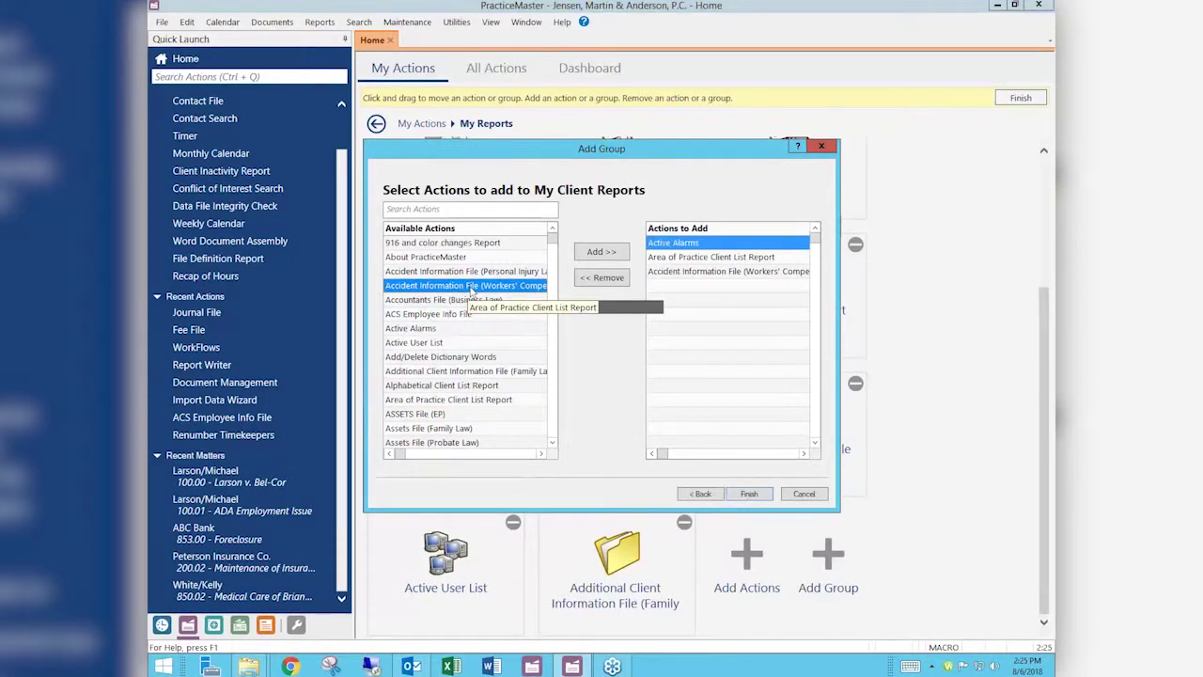
click(749, 494)
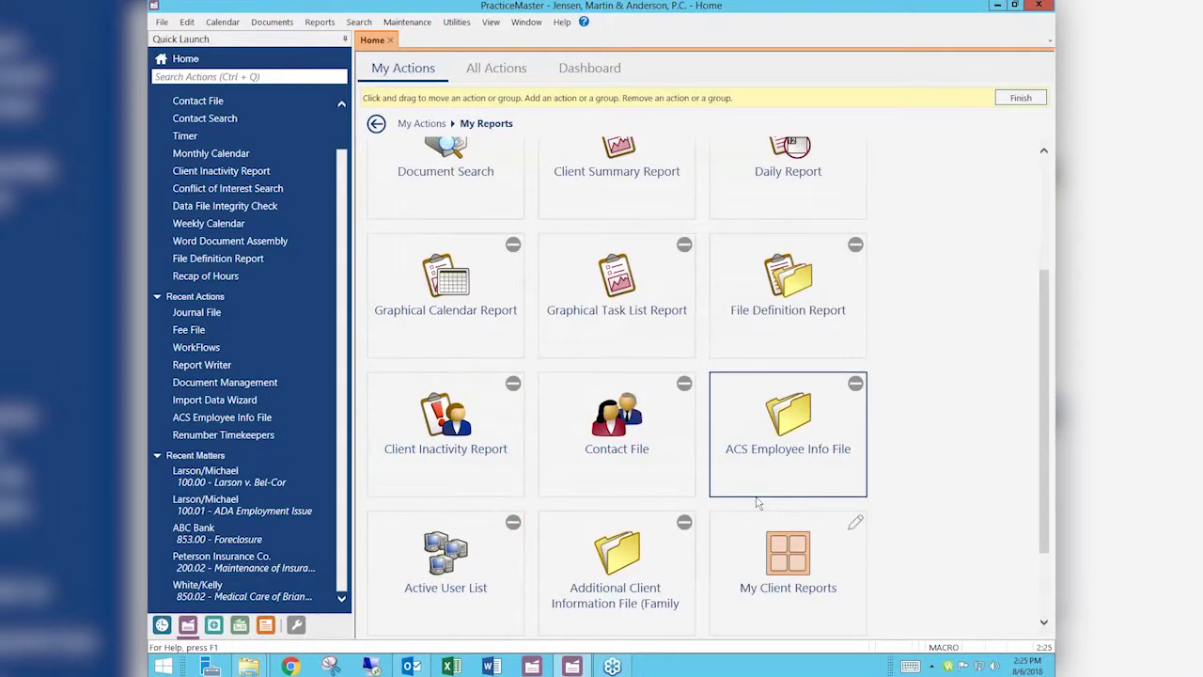
Open the My Client Reports group and finish customizing My Actions.
scroll(957, 549, down, 3)
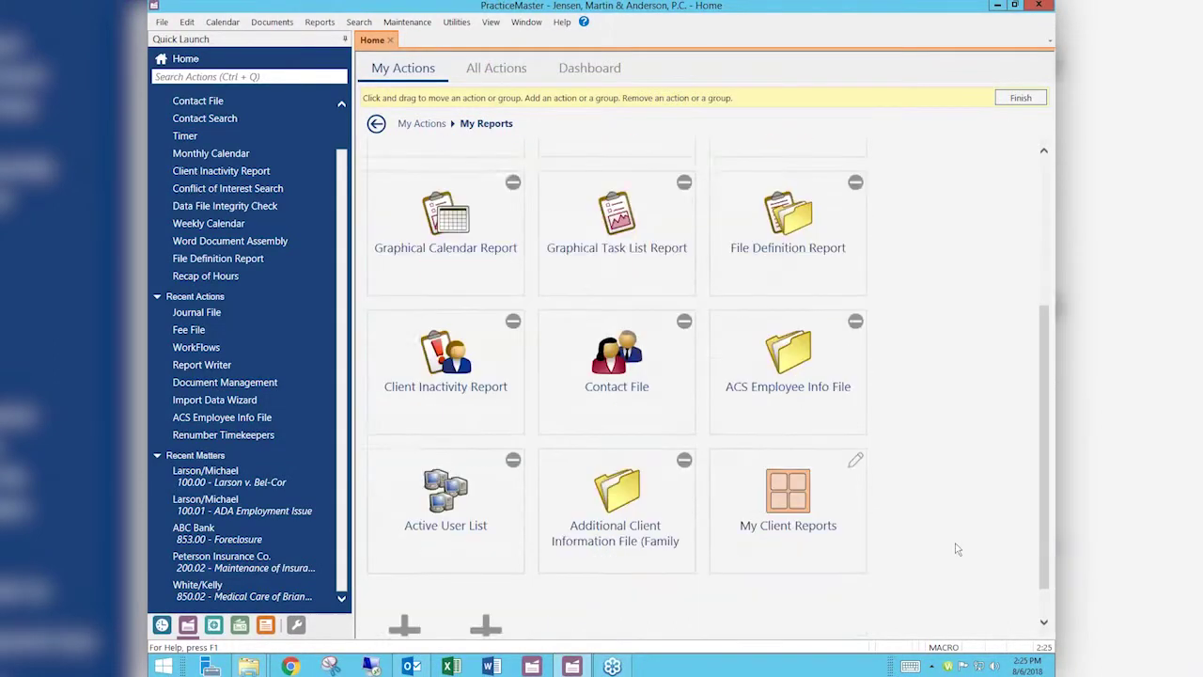
click(787, 459)
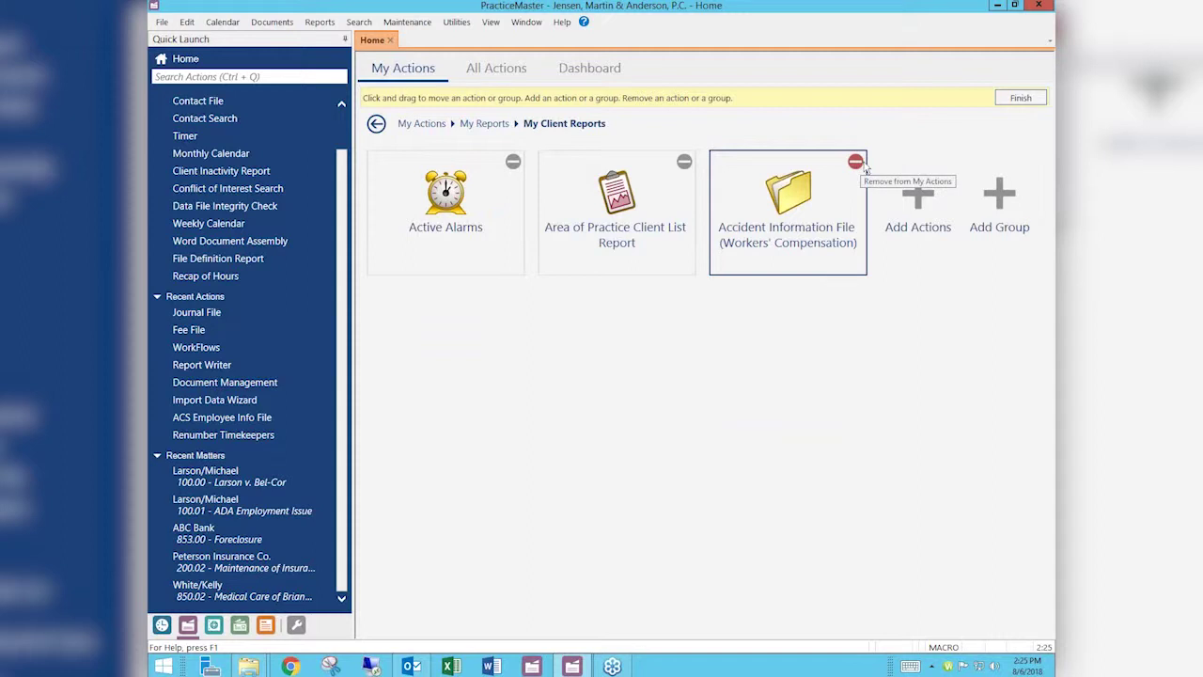
click(1022, 99)
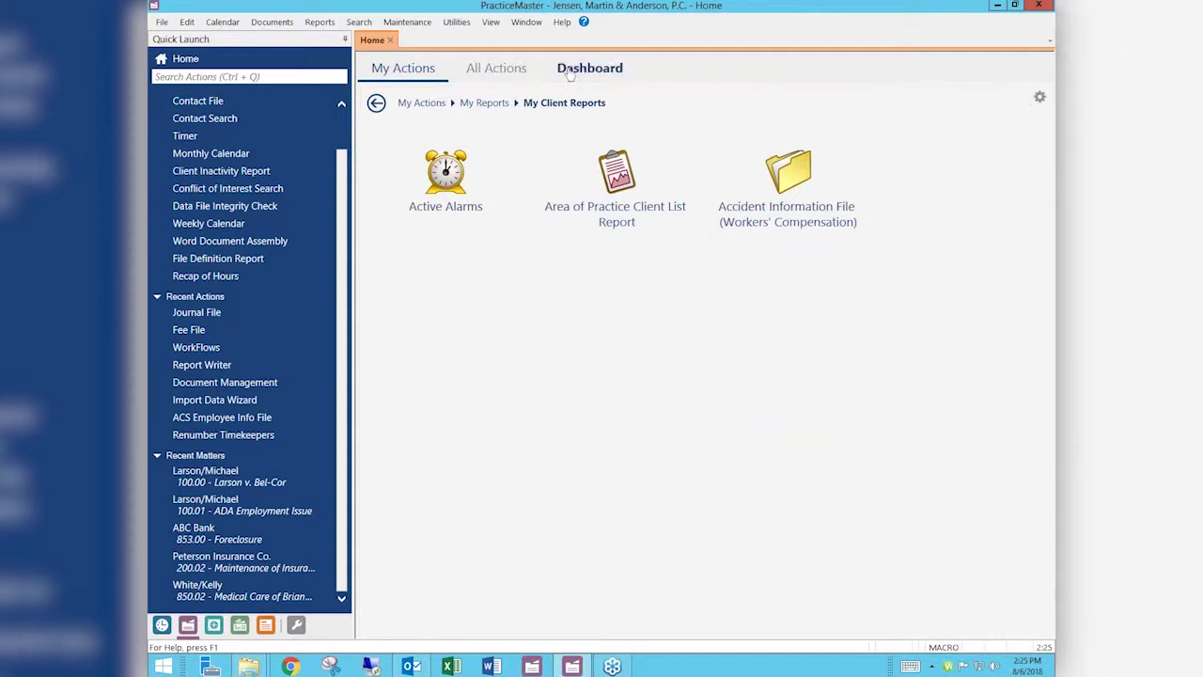
Add Process Timer Records from the People category to My Actions, and return to the top level of My Actions.
click(508, 71)
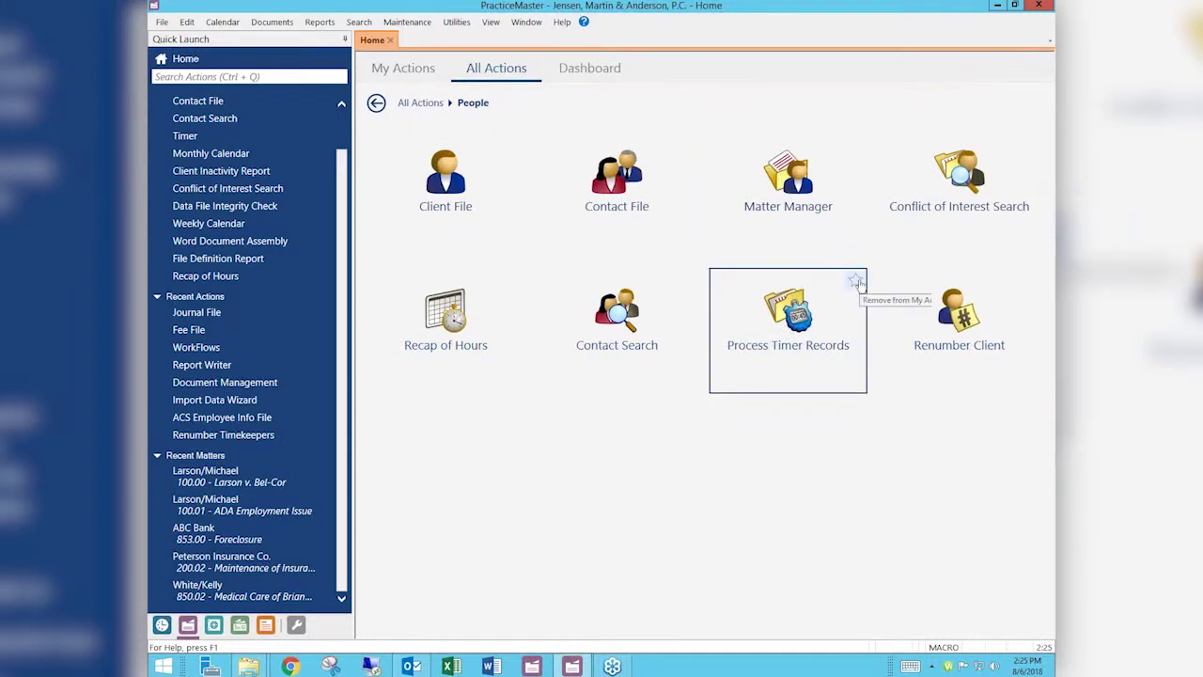
click(855, 282)
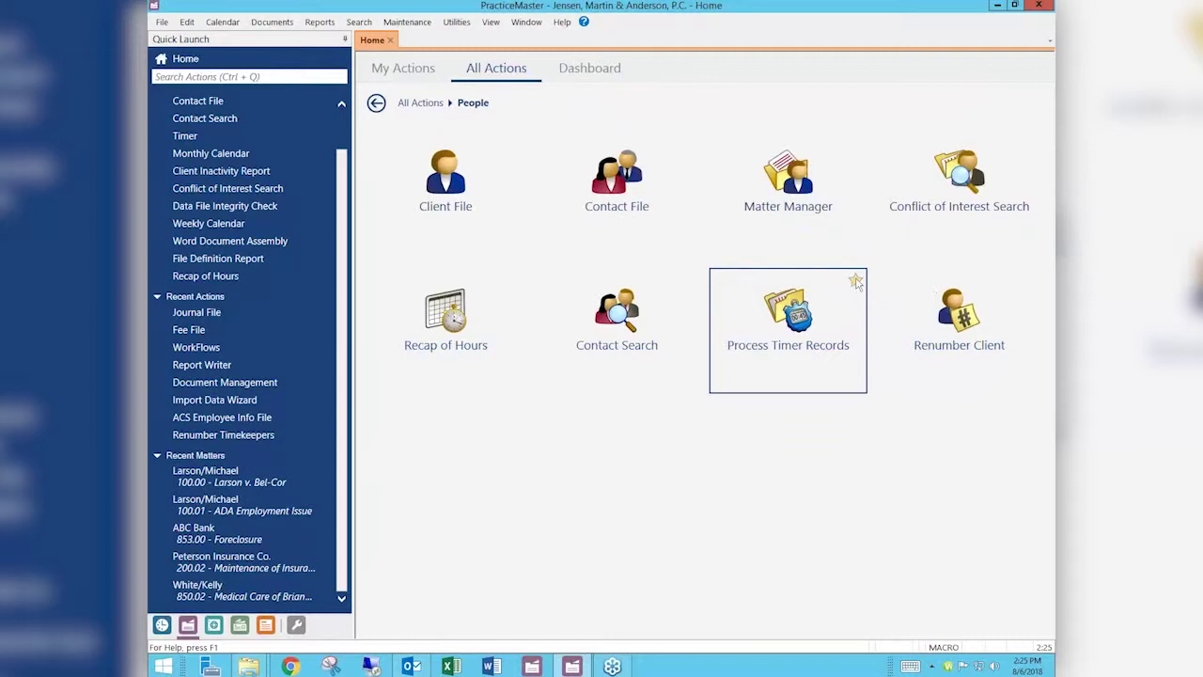
click(423, 75)
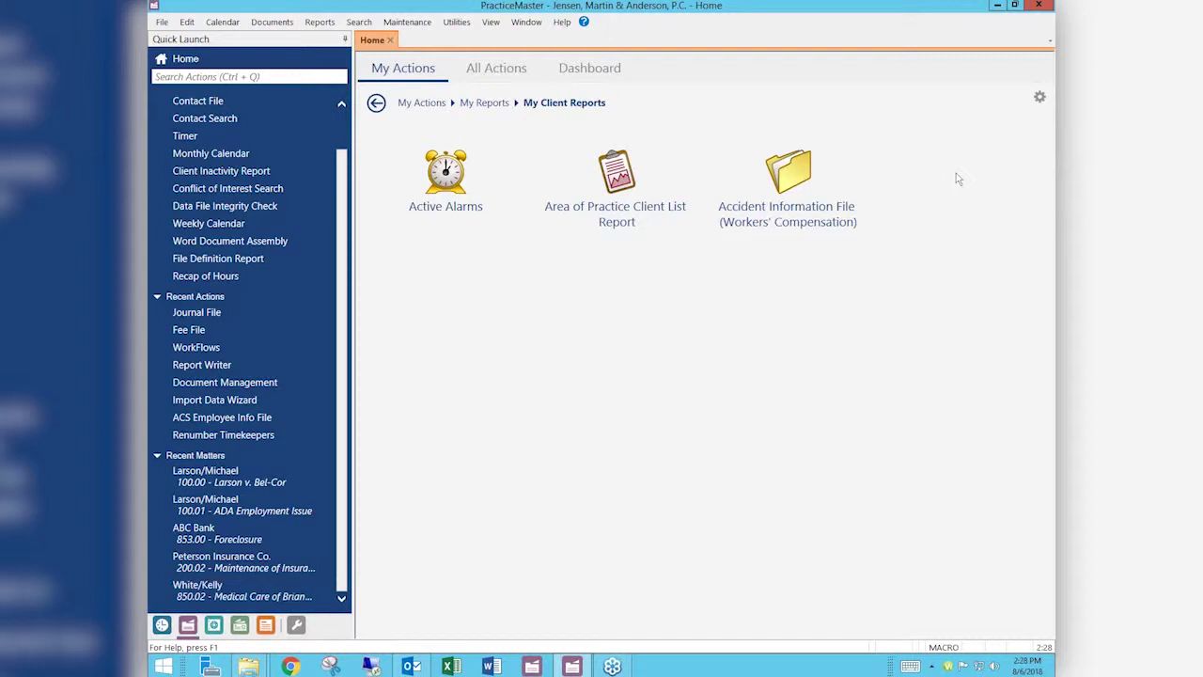
click(421, 103)
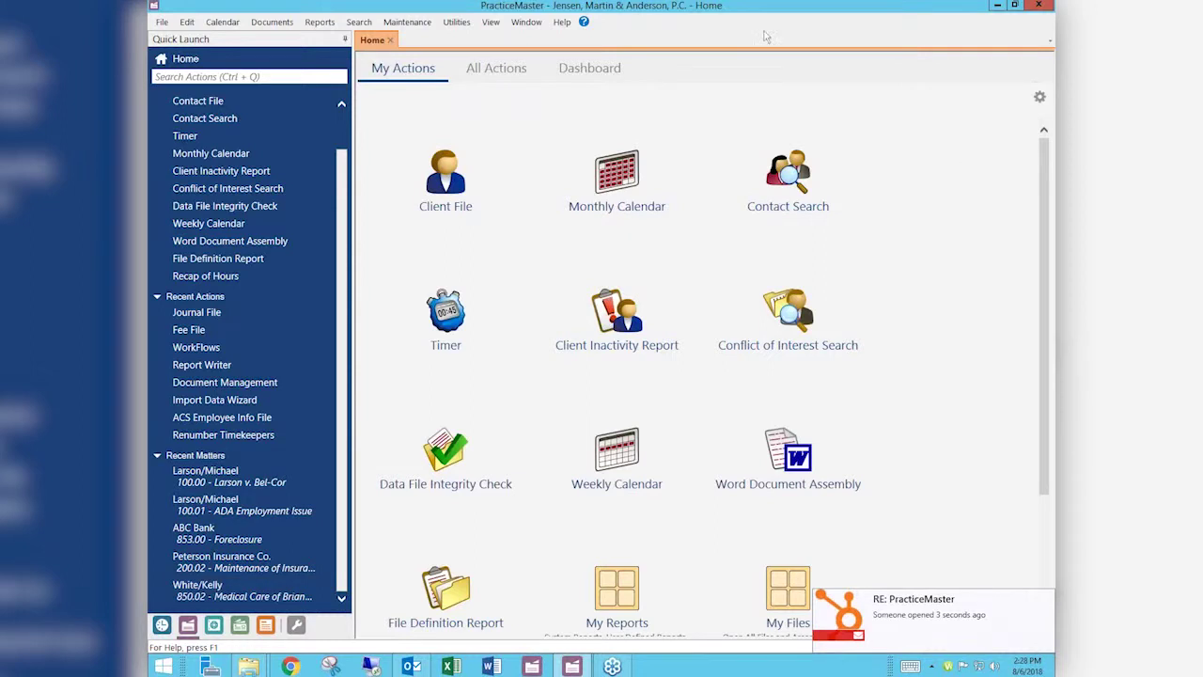
Open Contact Search and Client Inactivity Report from Quick Launch, and try to open Data File Integrity Check.
click(228, 119)
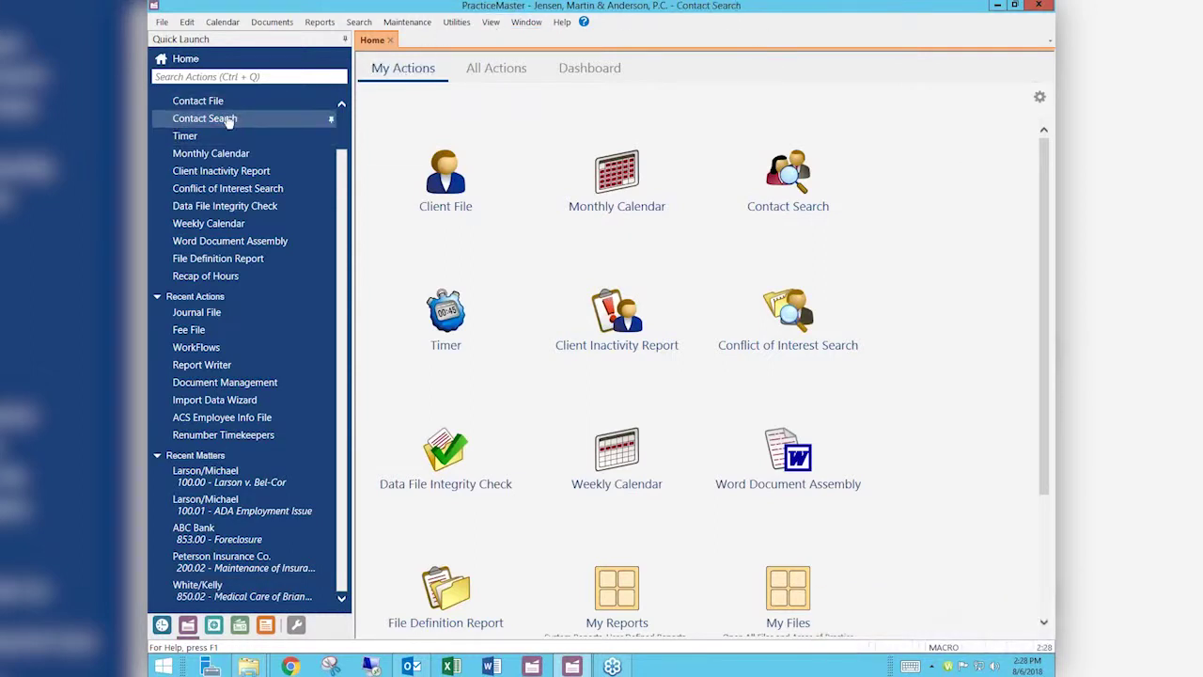
click(229, 172)
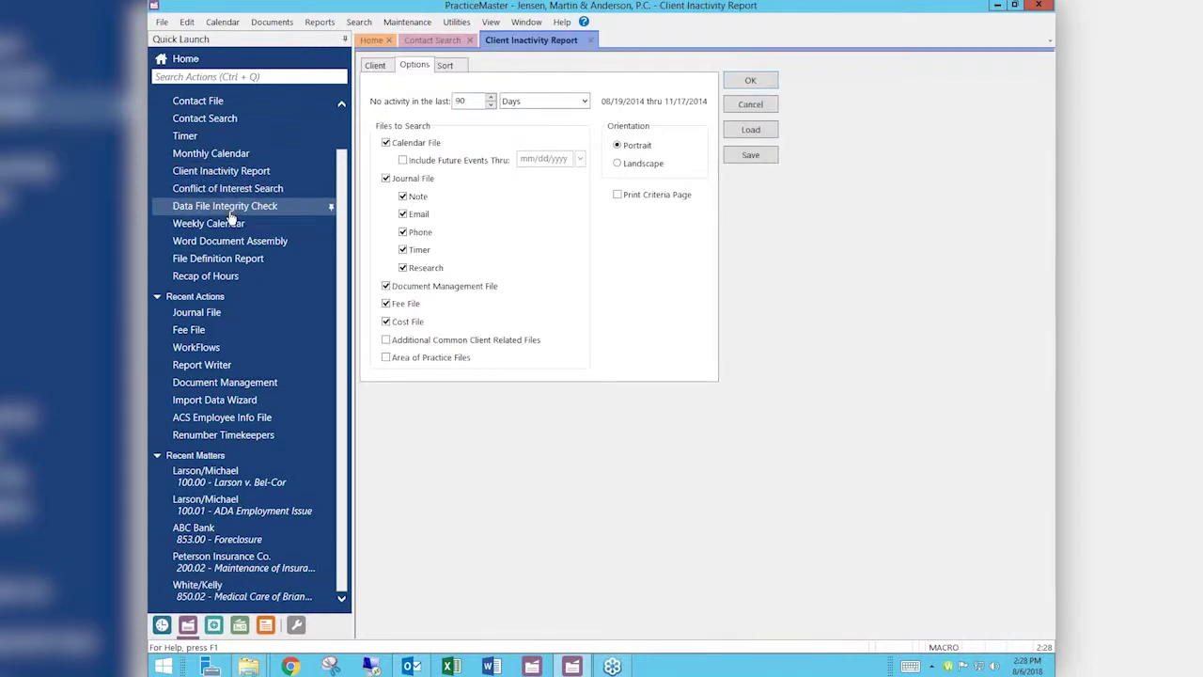
click(231, 207)
click(703, 364)
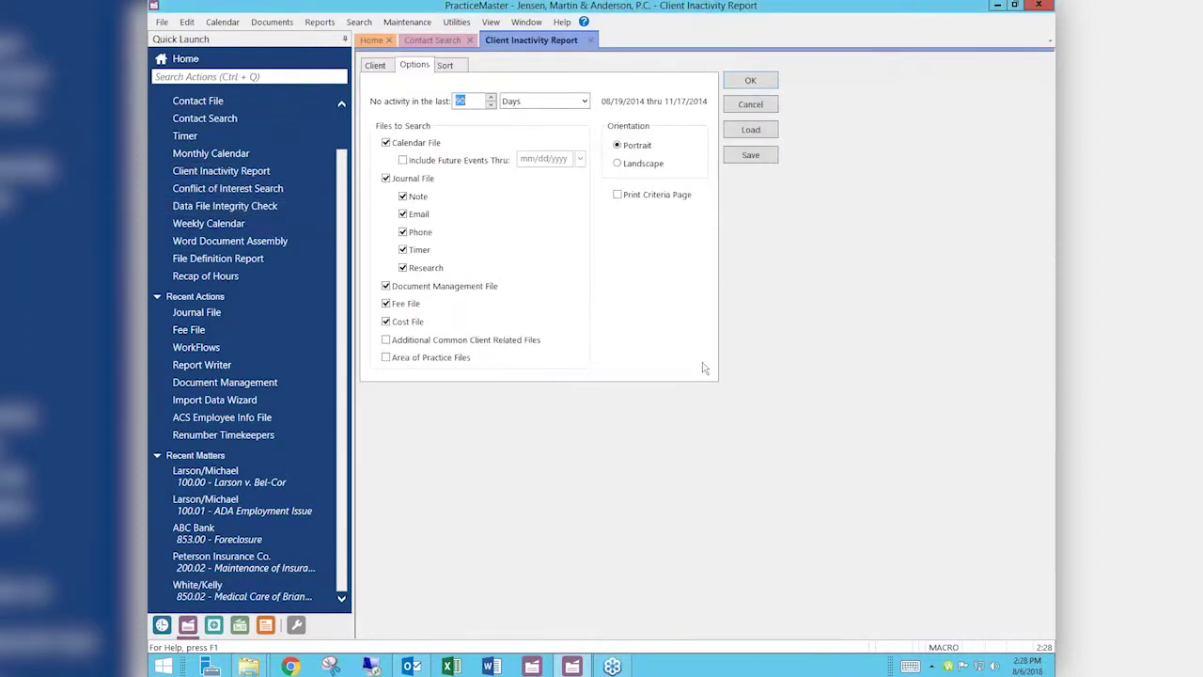
Open File Definition Report from Quick Launch, close its file selection without choosing a file, and open Recap of Hours.
click(218, 258)
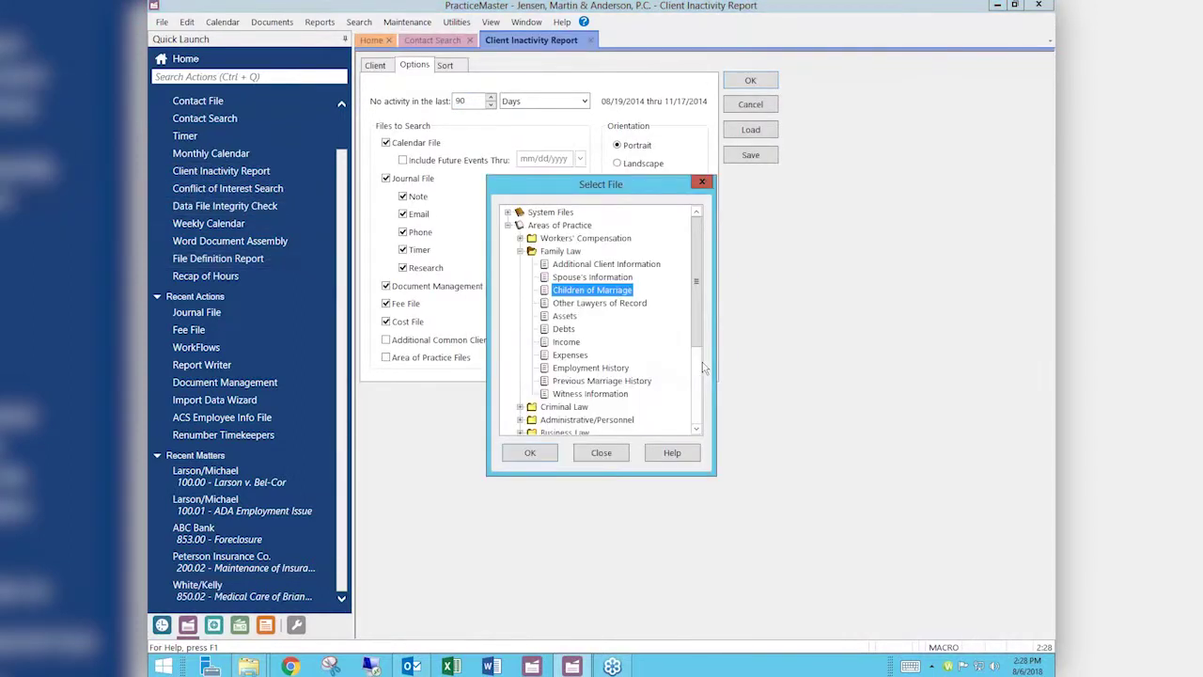
click(605, 456)
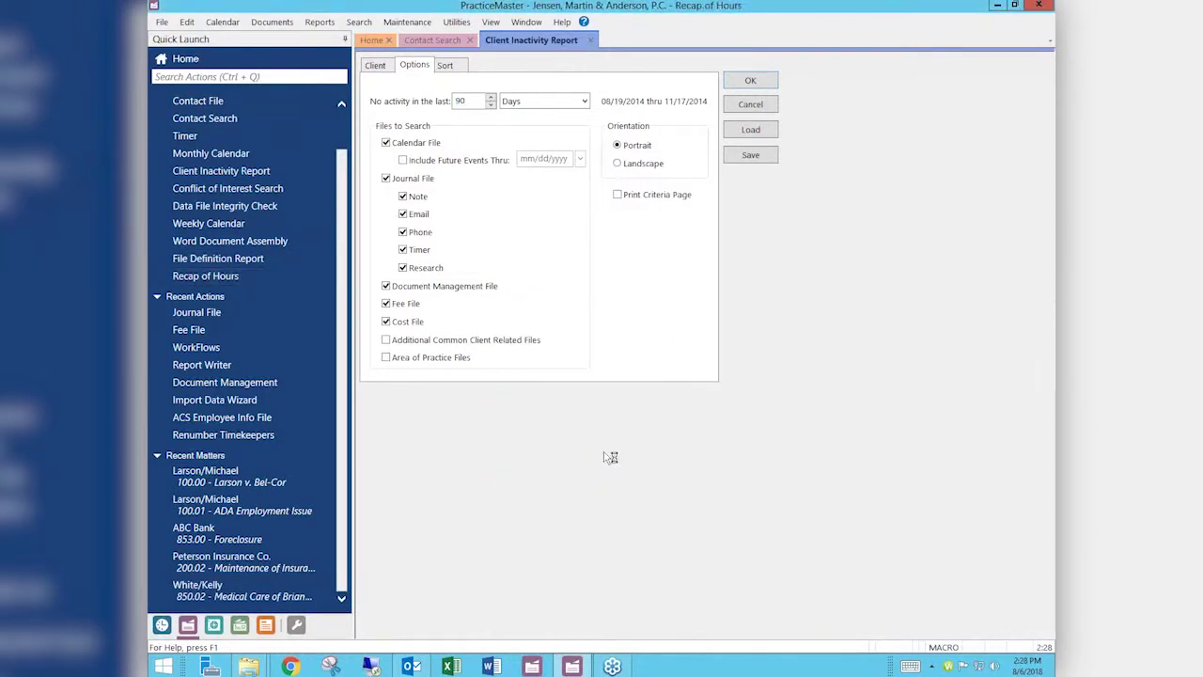
click(216, 276)
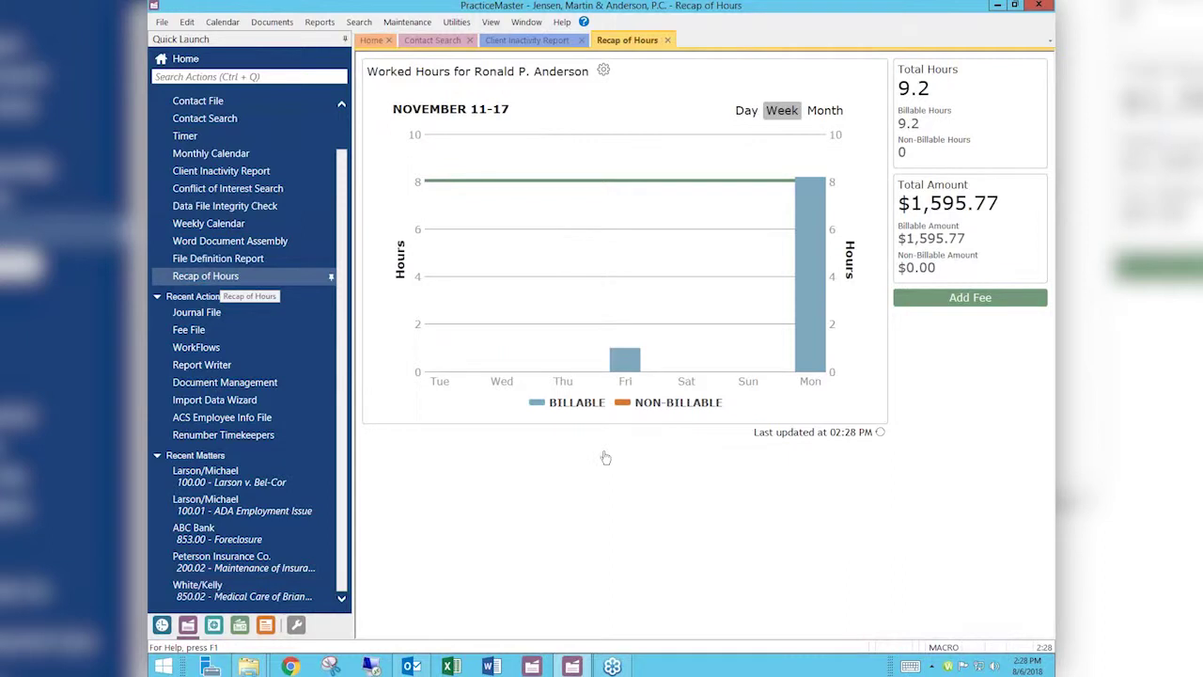
Switch to the open Contact Search window and back to Recap of Hours using the list of open windows.
click(526, 22)
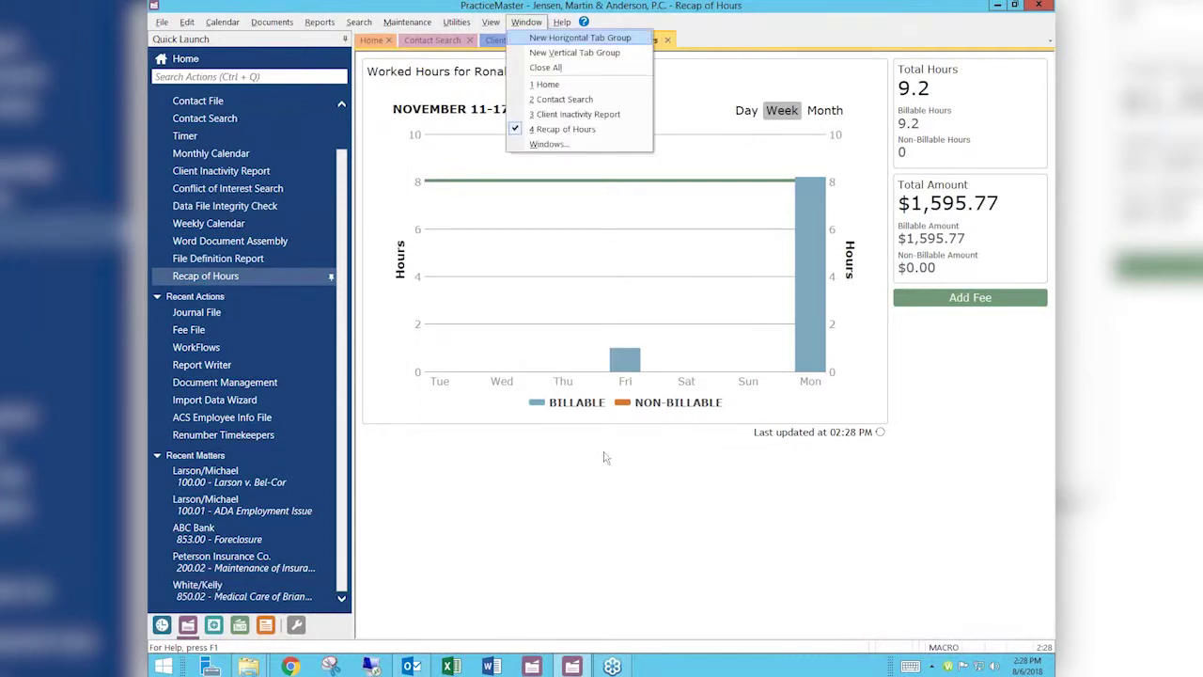
key(2)
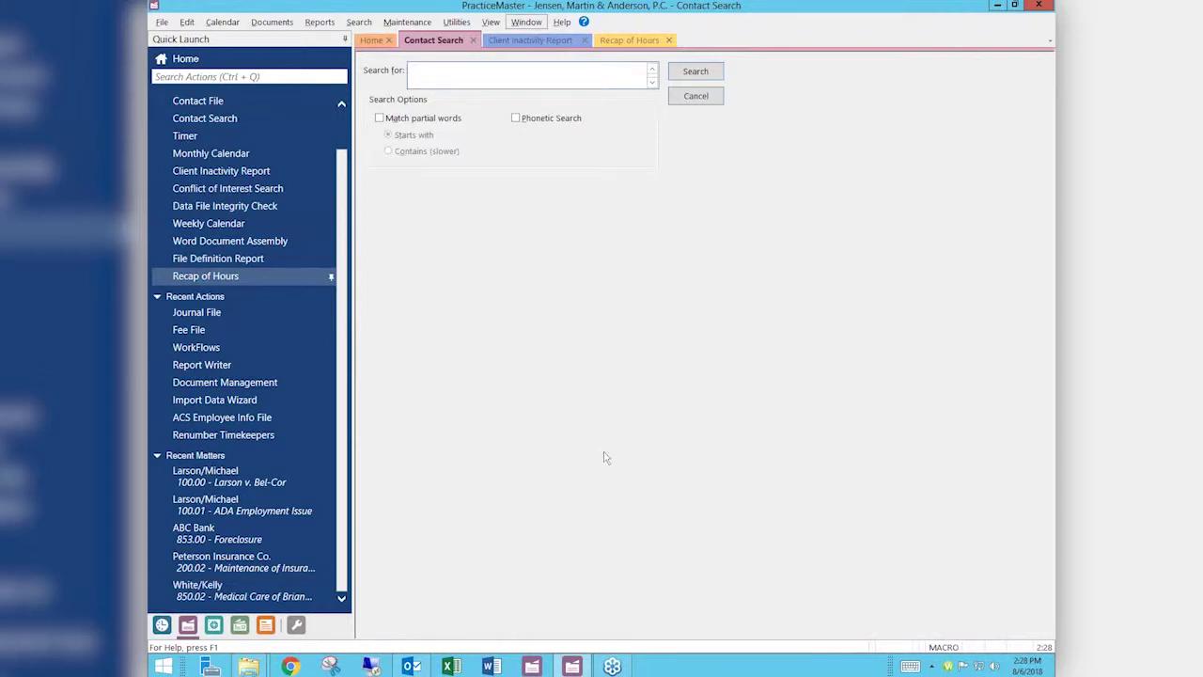
key(alt+w)
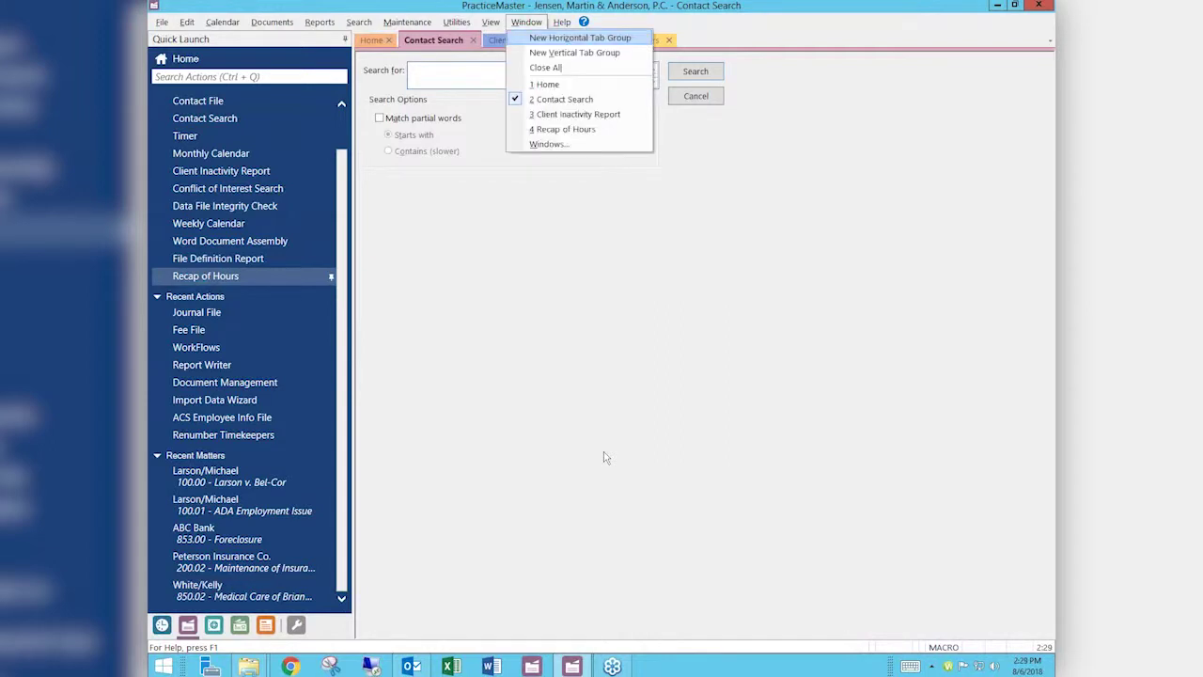
key(4)
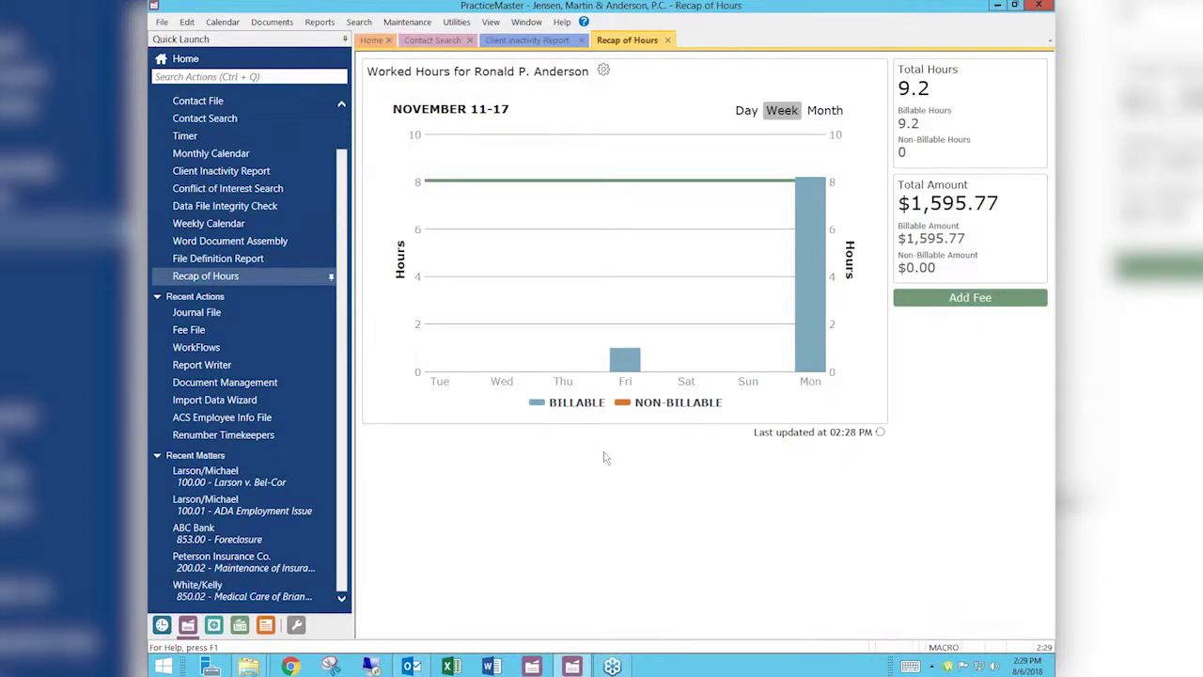
Switch through Client Inactivity Report and Contact Search to Home, view the Dashboard, and return to My Actions.
click(499, 42)
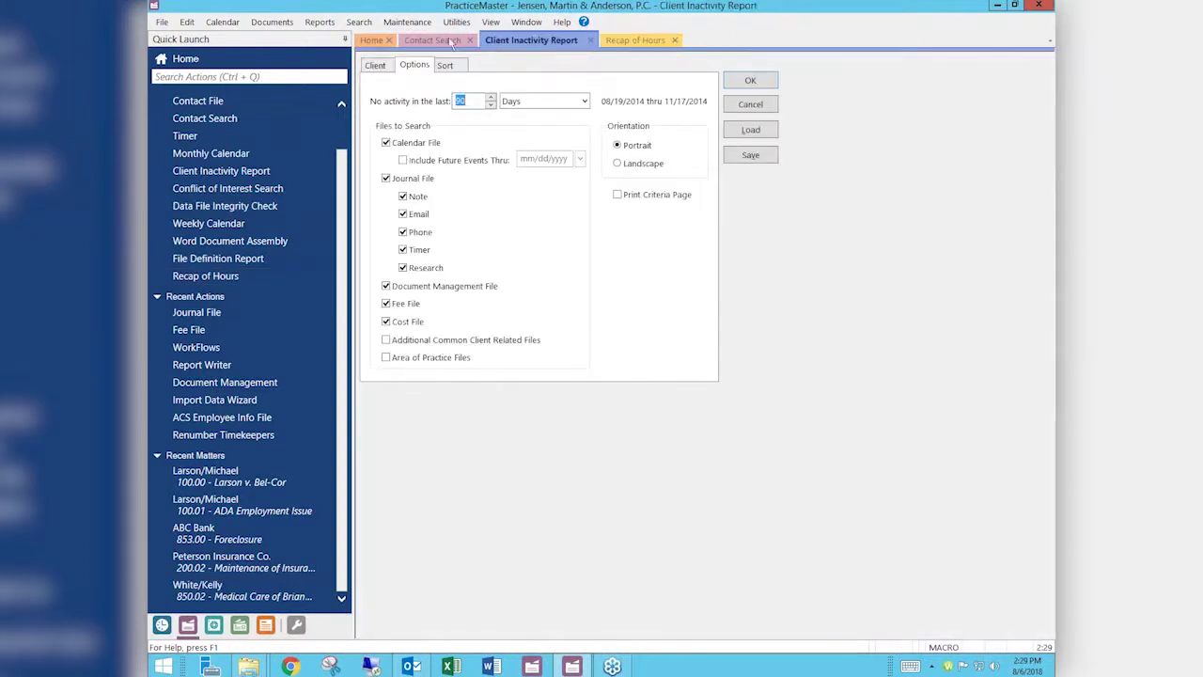
click(450, 41)
click(381, 41)
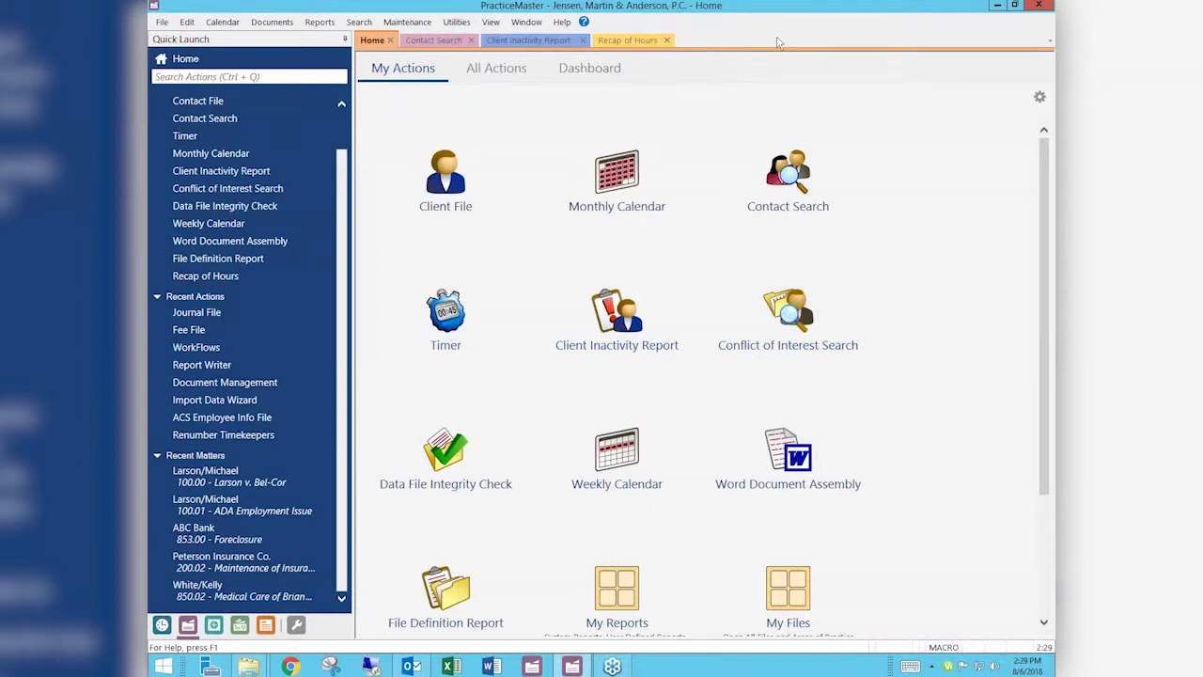
click(609, 71)
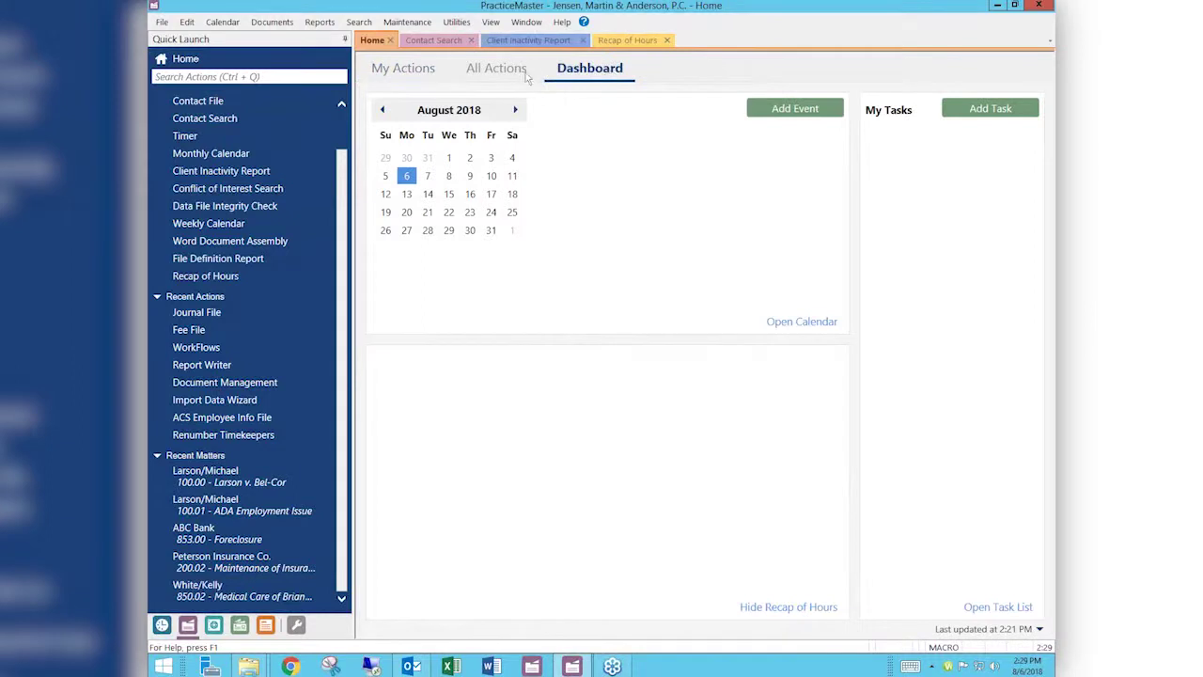
click(427, 79)
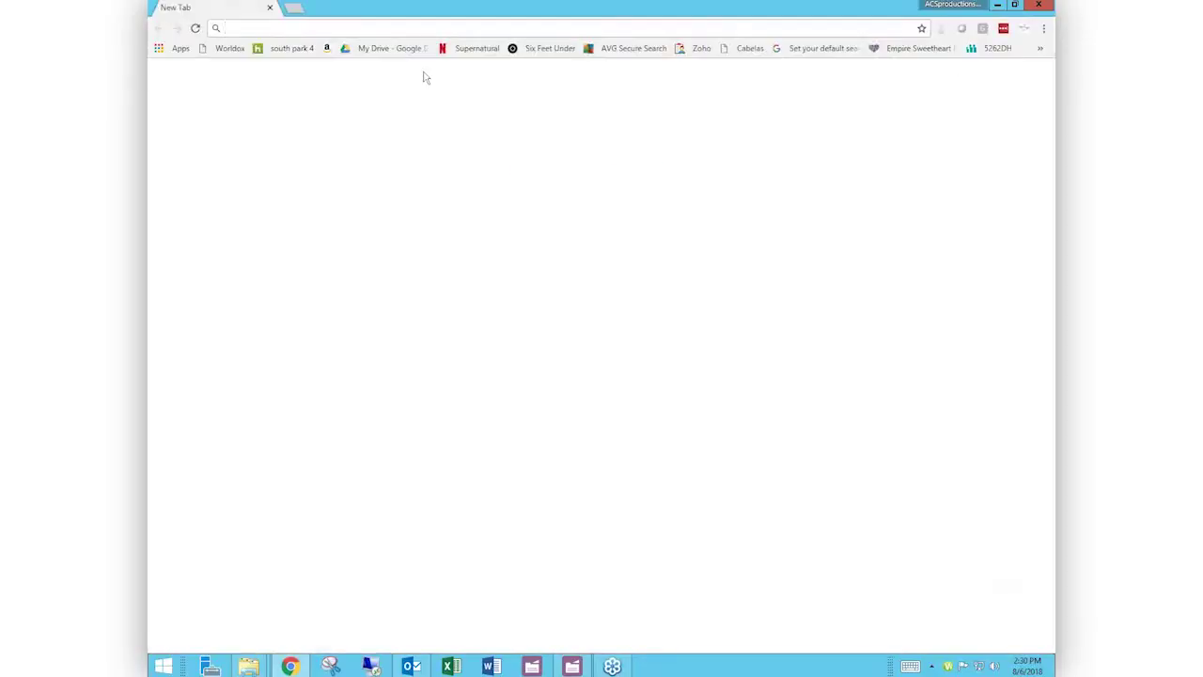
Switch to Chrome, open the attorneycomputersystems.com website and go to its Videos page.
text(att)
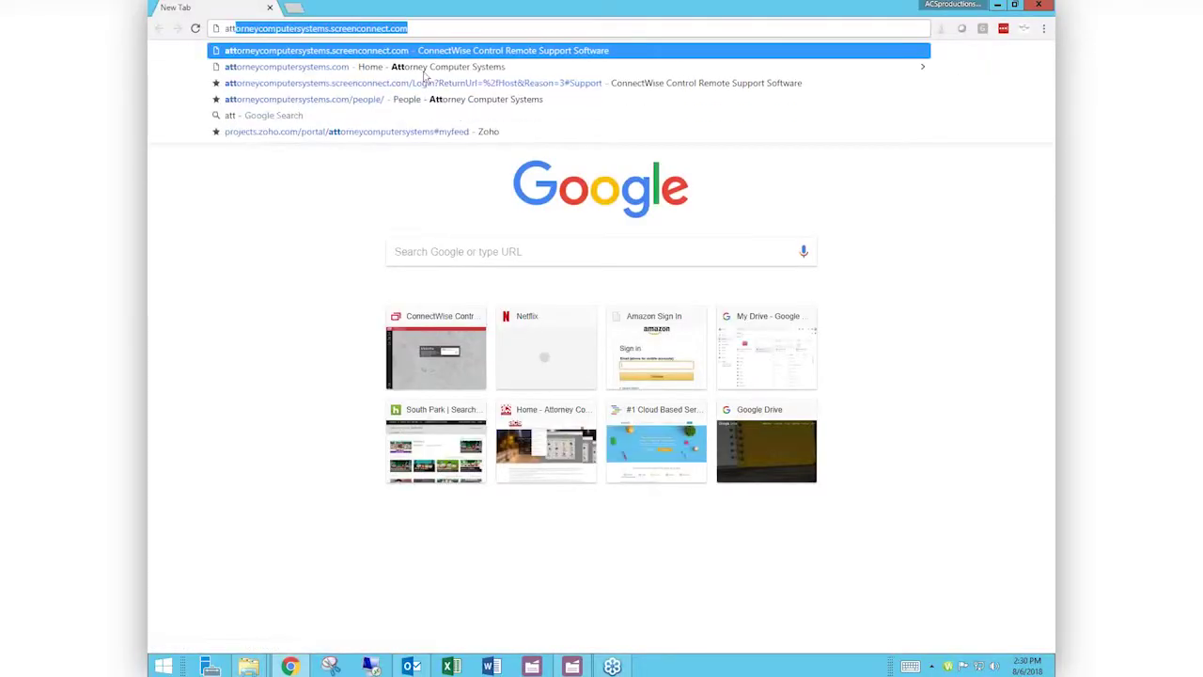
click(424, 71)
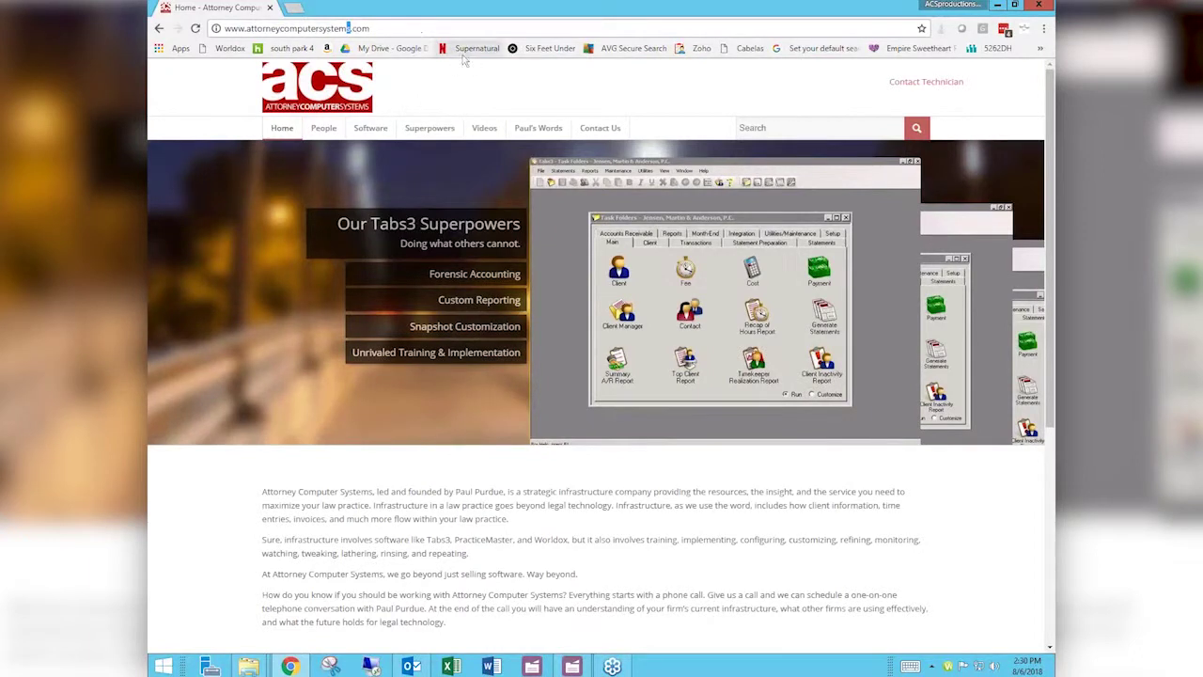
mouse_move(484, 128)
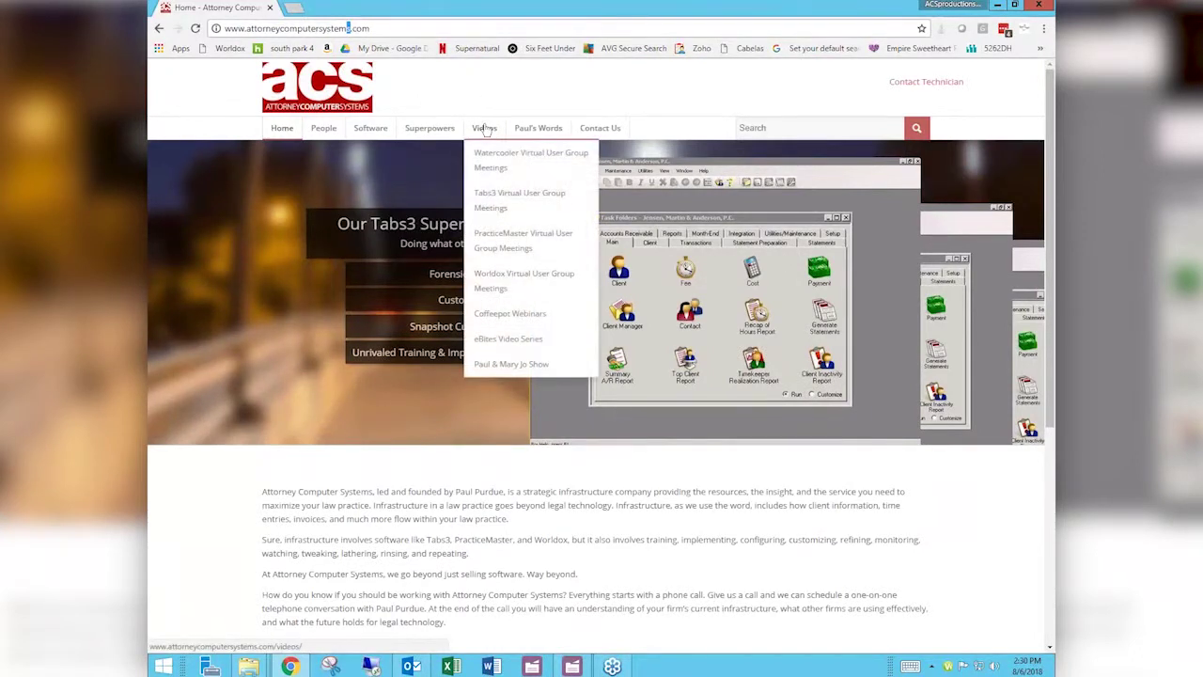
click(484, 128)
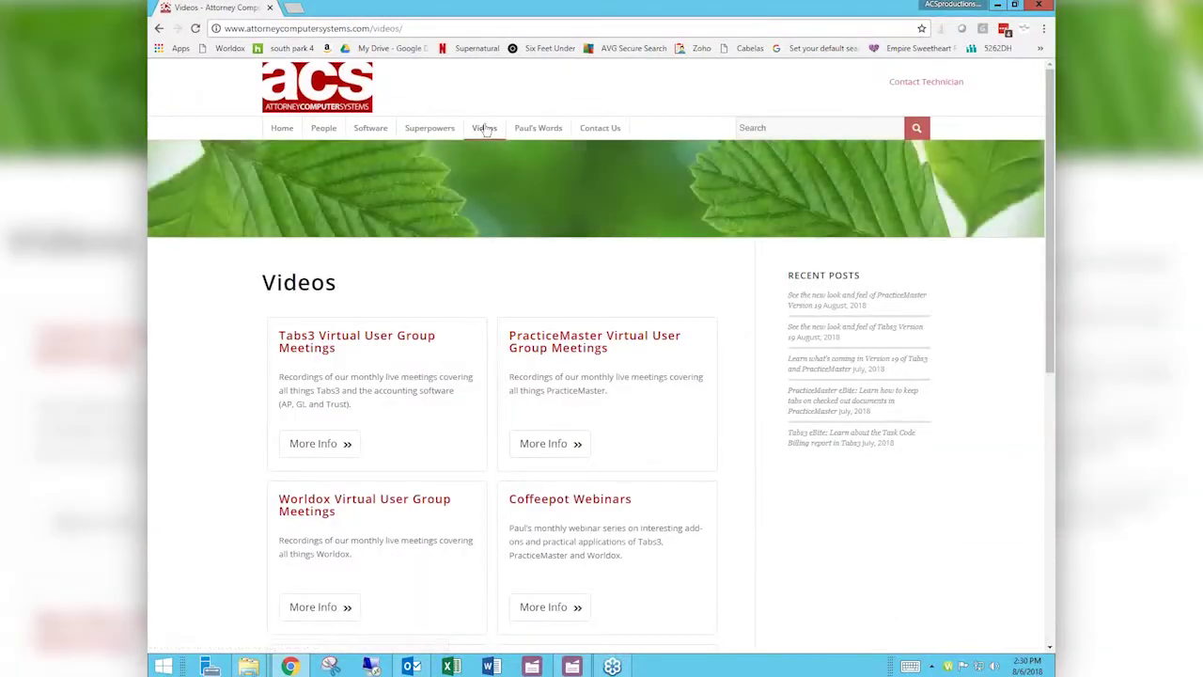
Open the PracticeMaster Virtual User Group Meetings page and look through the upcoming session and past meeting recordings.
scroll(486, 130, down, 2)
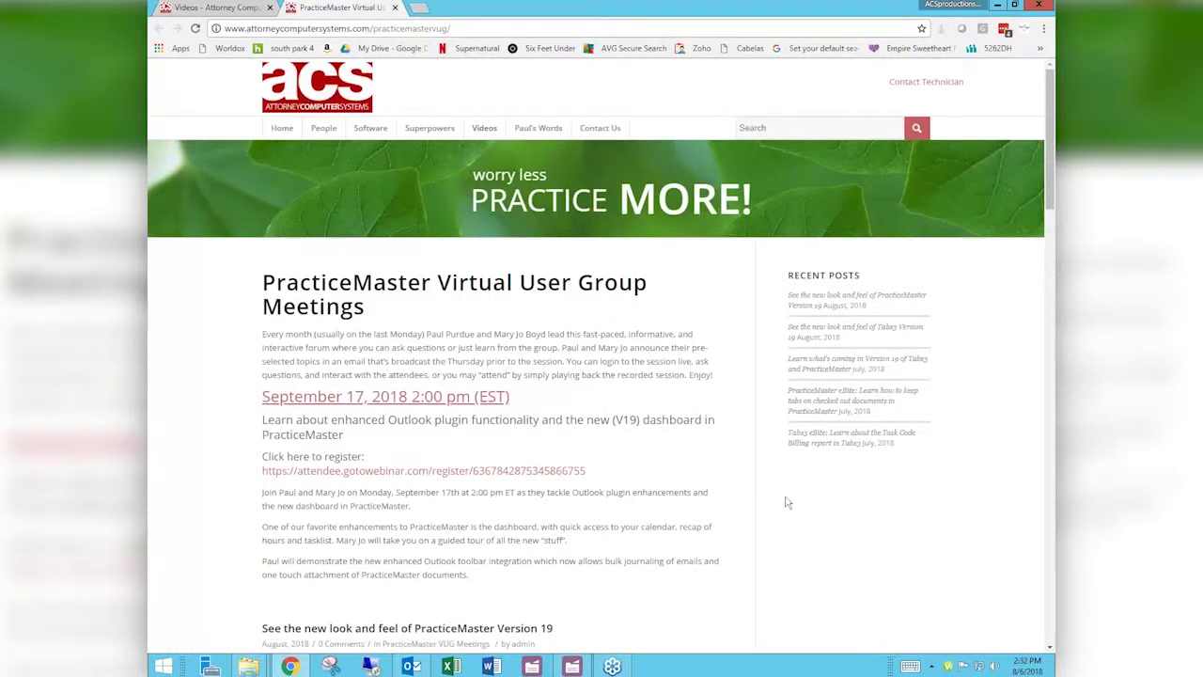
scroll(787, 503, down, 3)
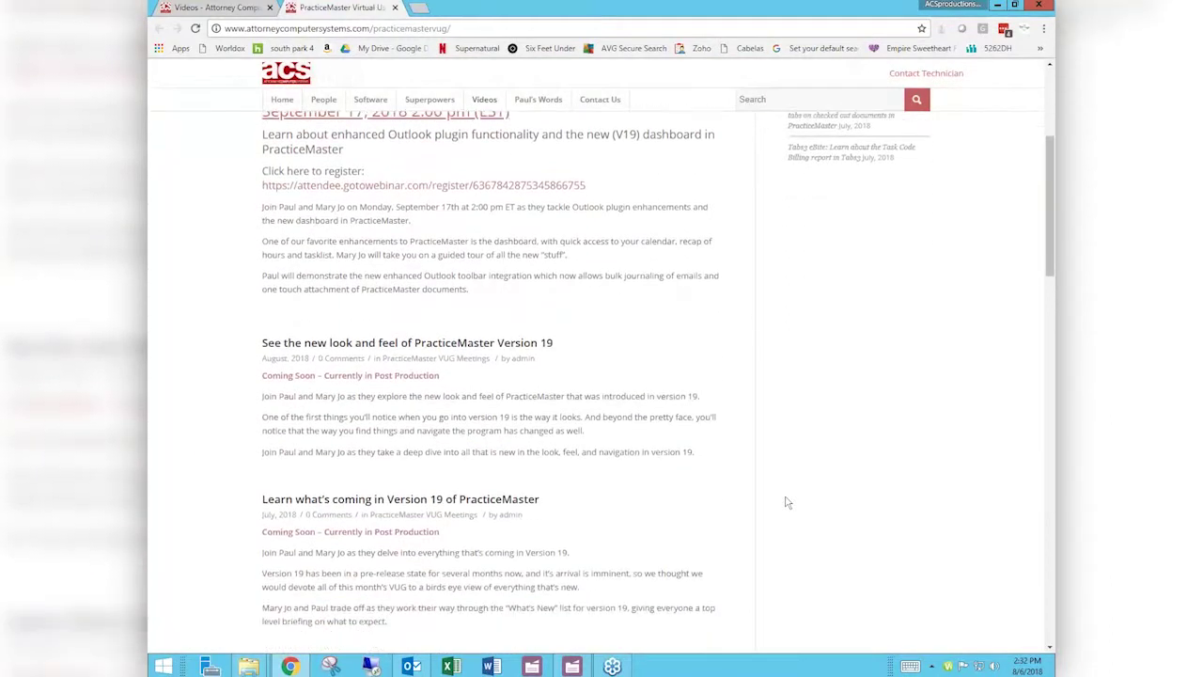
scroll(788, 502, down, 1)
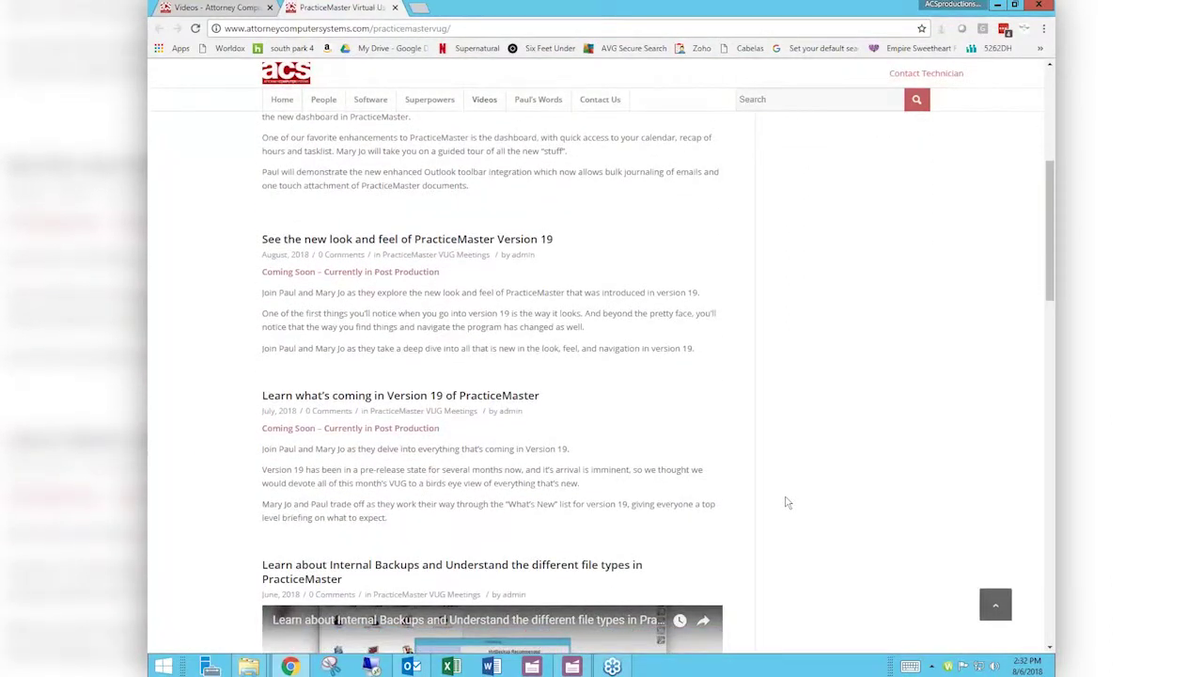
scroll(788, 503, down, 3)
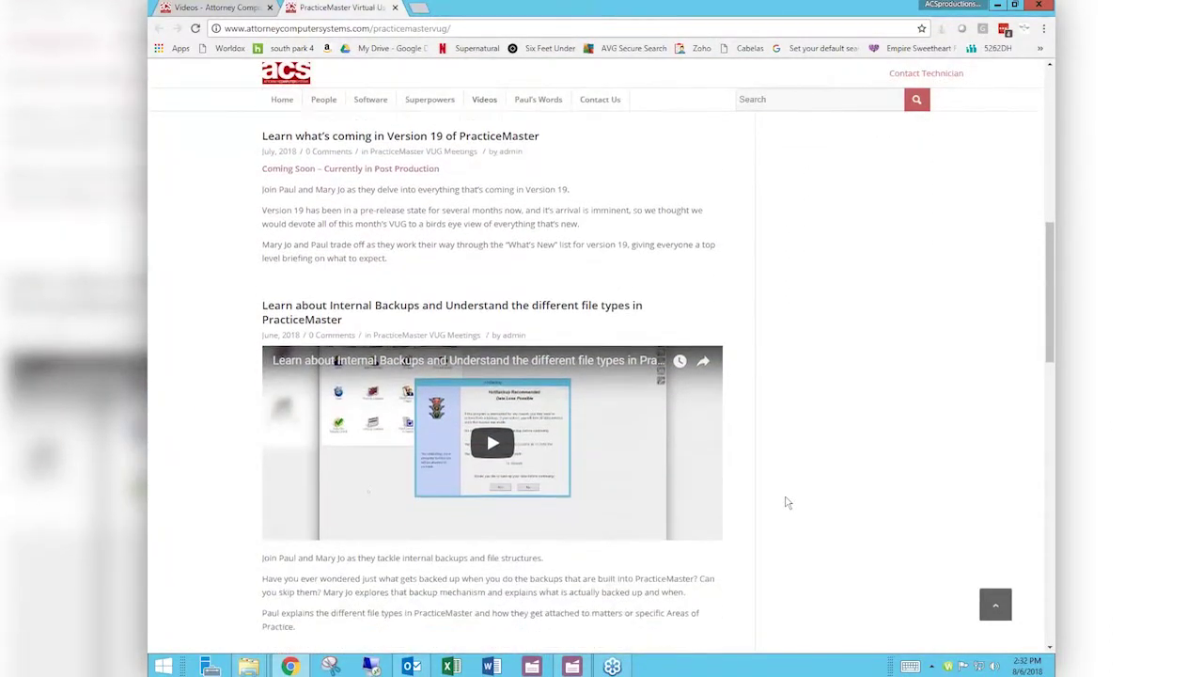